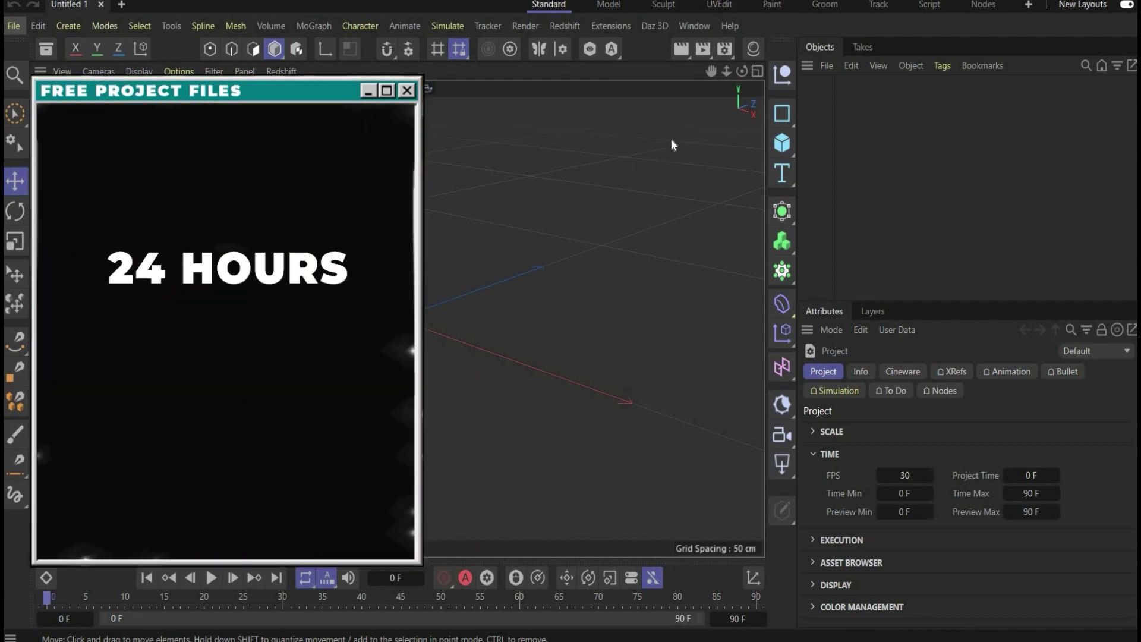
Set the render output resolution to 1080 x 1080 pixels.
click(723, 53)
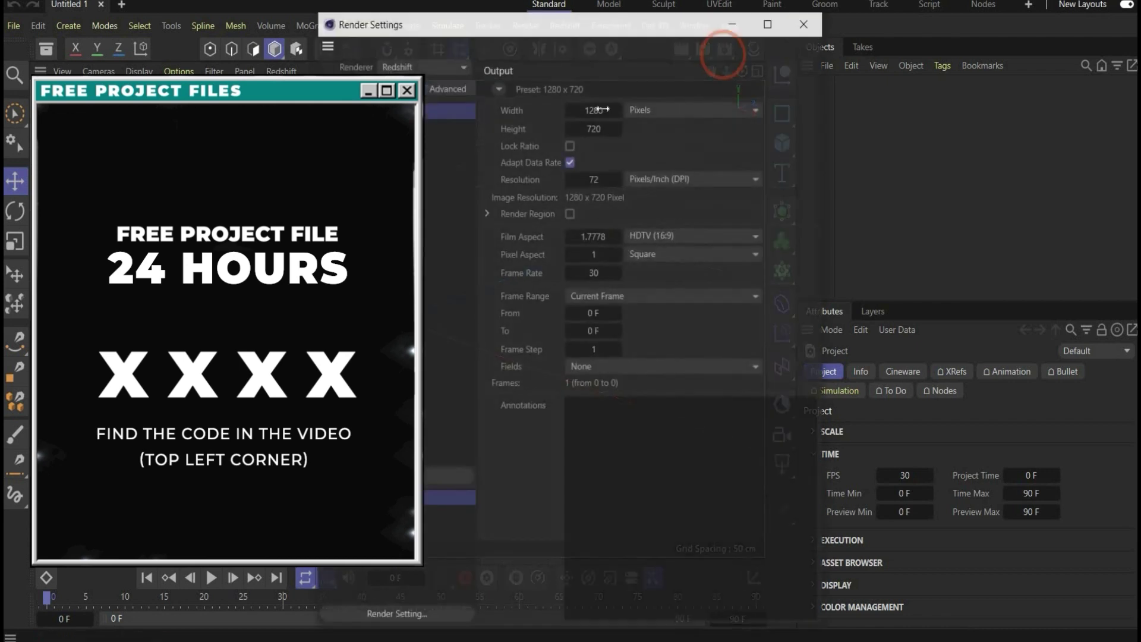
double_click(596, 108)
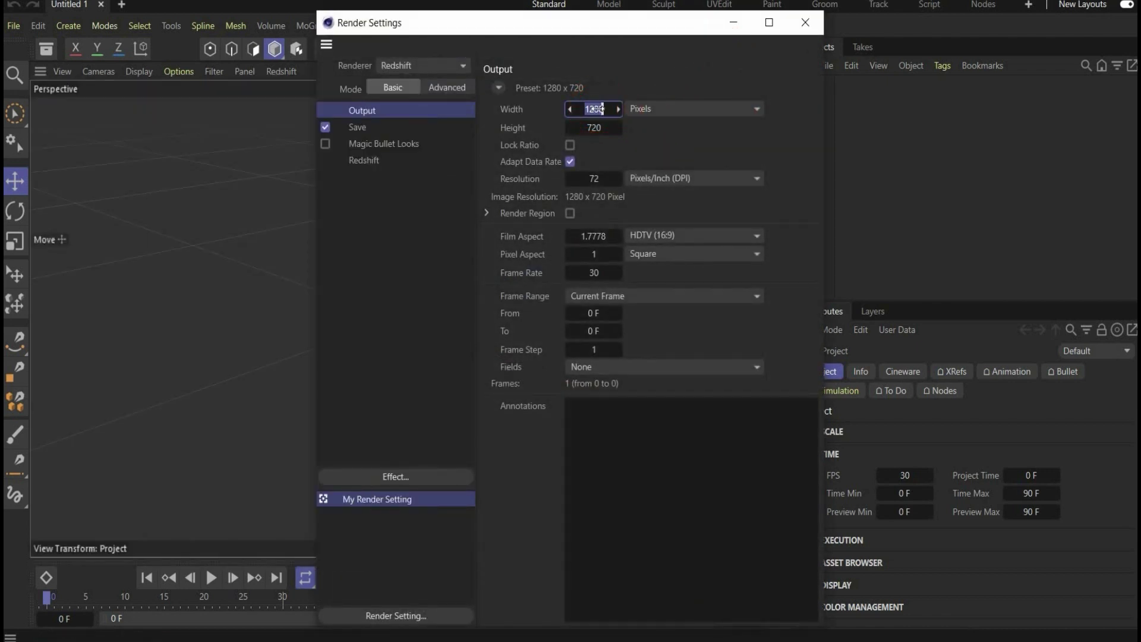
text(1080)
key(Return)
double_click(591, 128)
text(1080)
key(Return)
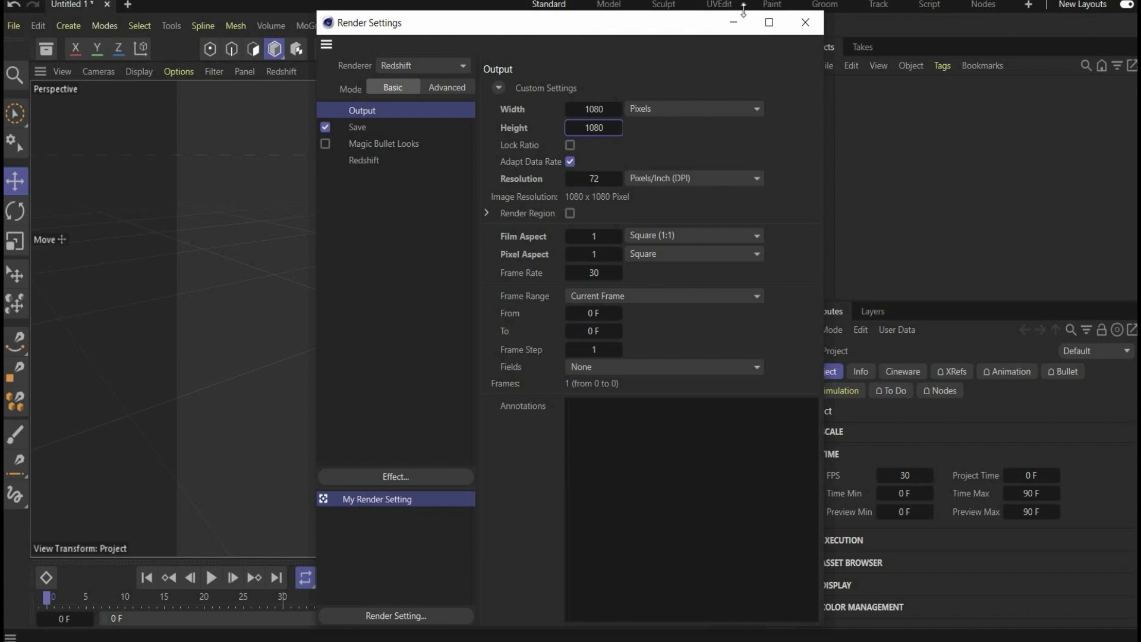
click(804, 22)
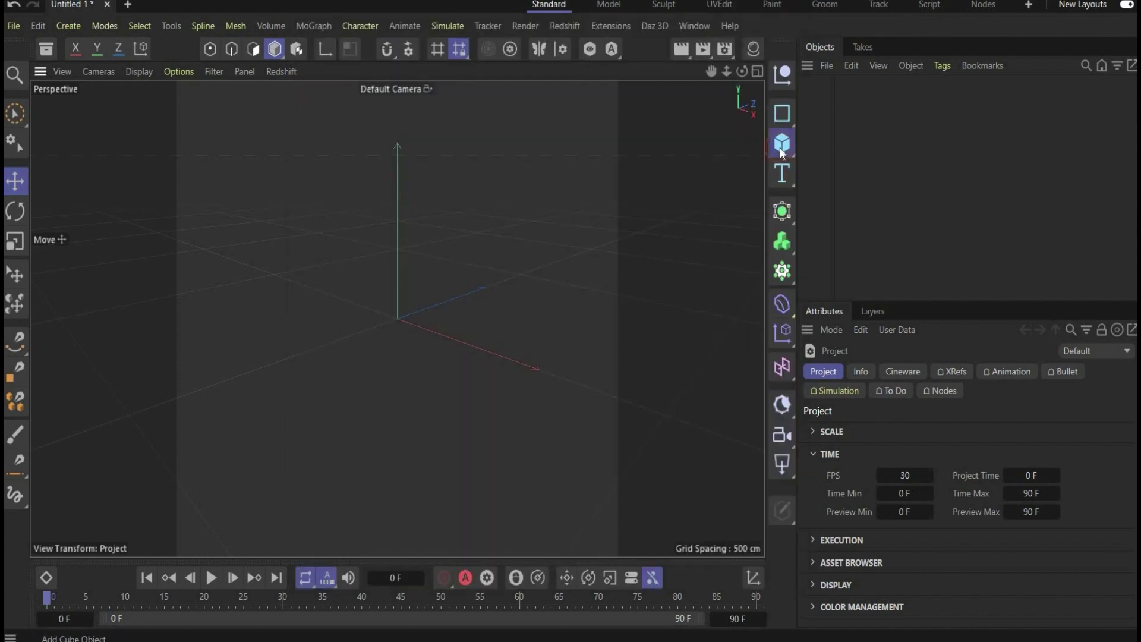
Add a cube measuring 200 cm in X, 250 cm in Y and 112 cm in Z.
click(782, 143)
click(817, 172)
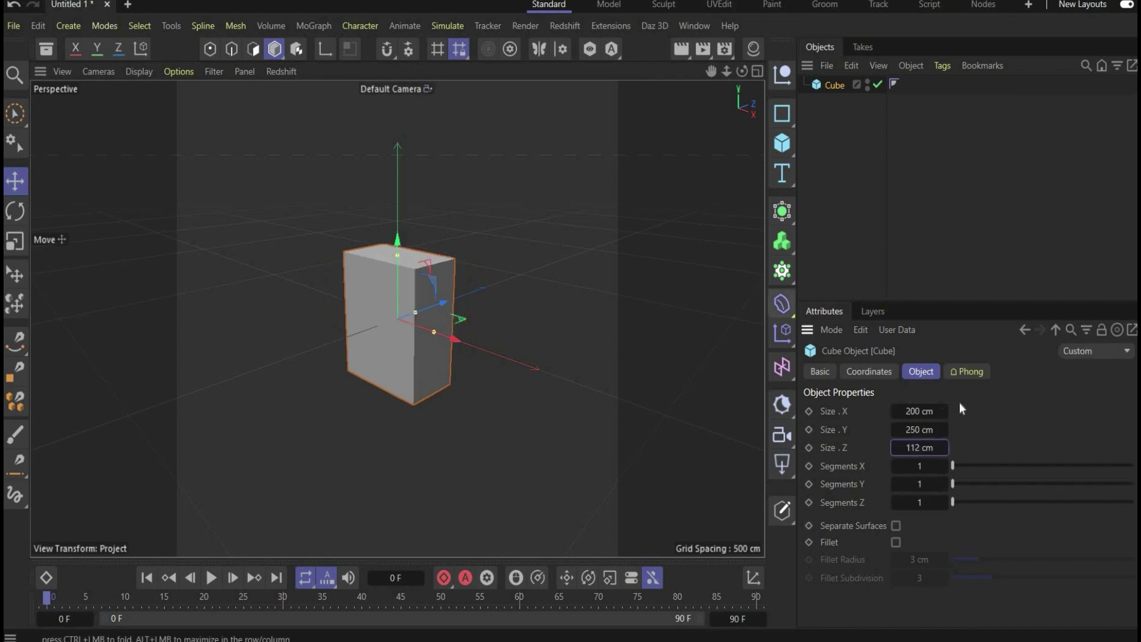
click(765, 68)
drag(741, 71, 708, 75)
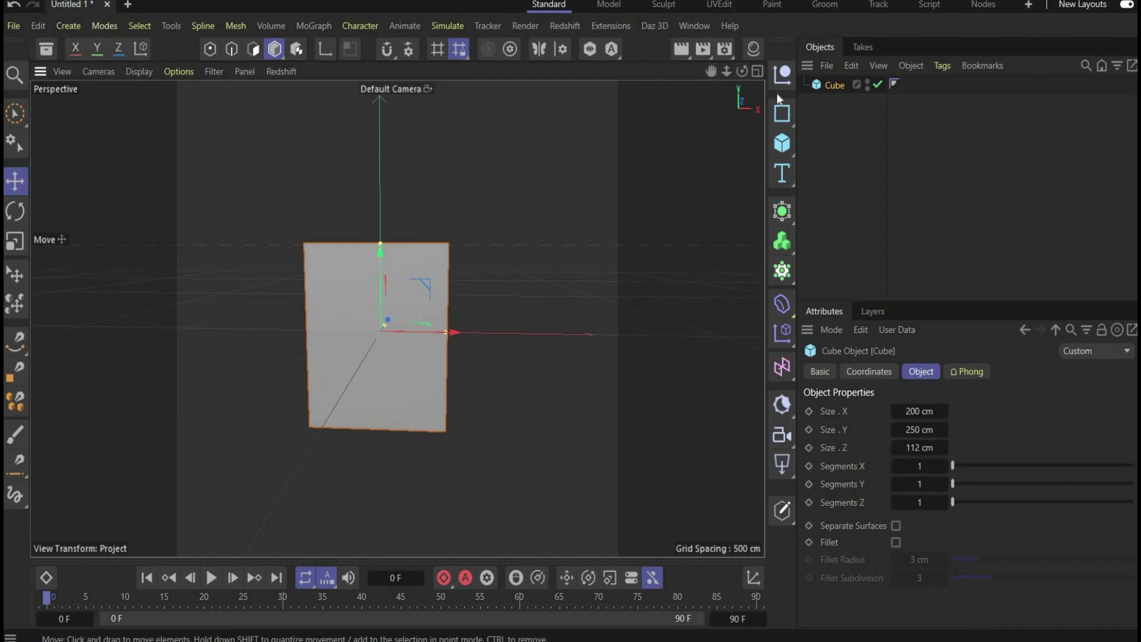
Create a polygon copy of the cube with Current State to Object and delete the original parametric cube.
right_click(825, 87)
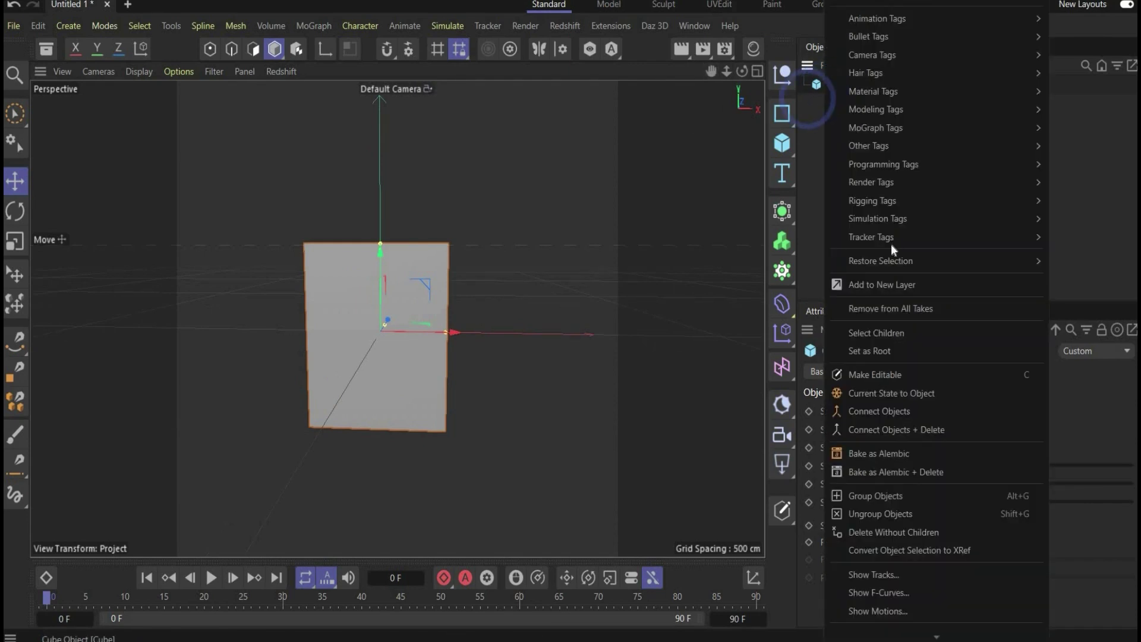
click(892, 395)
drag(741, 73, 311, 285)
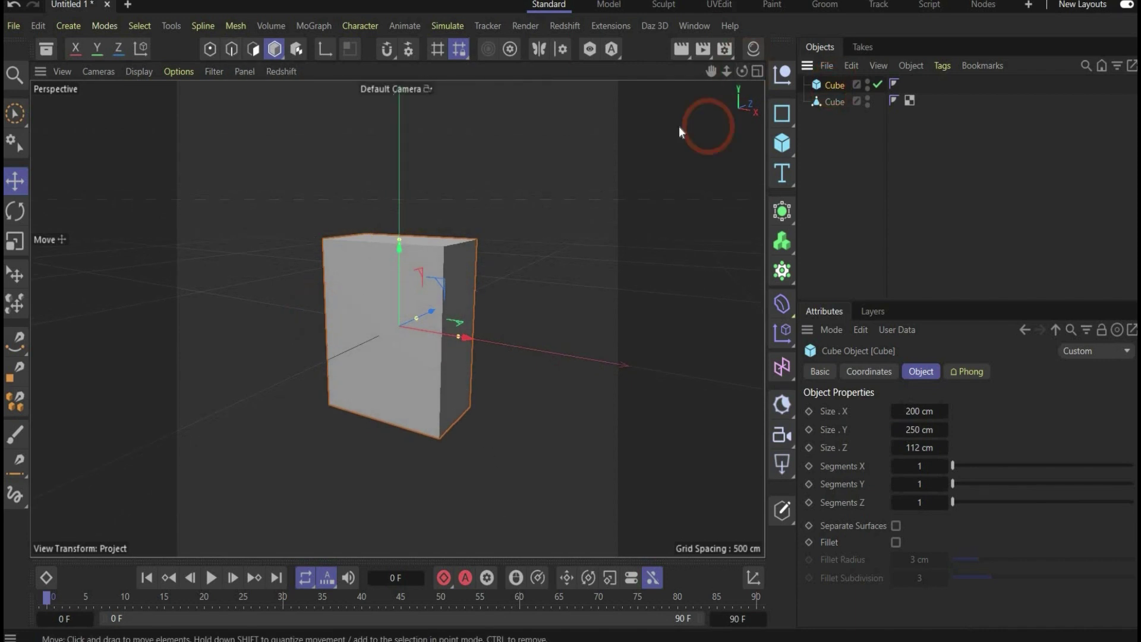
key(Delete)
Select the polygon cube's two short bottom edges on opposite sides and store them as an edge selection.
click(233, 50)
click(271, 91)
click(456, 447)
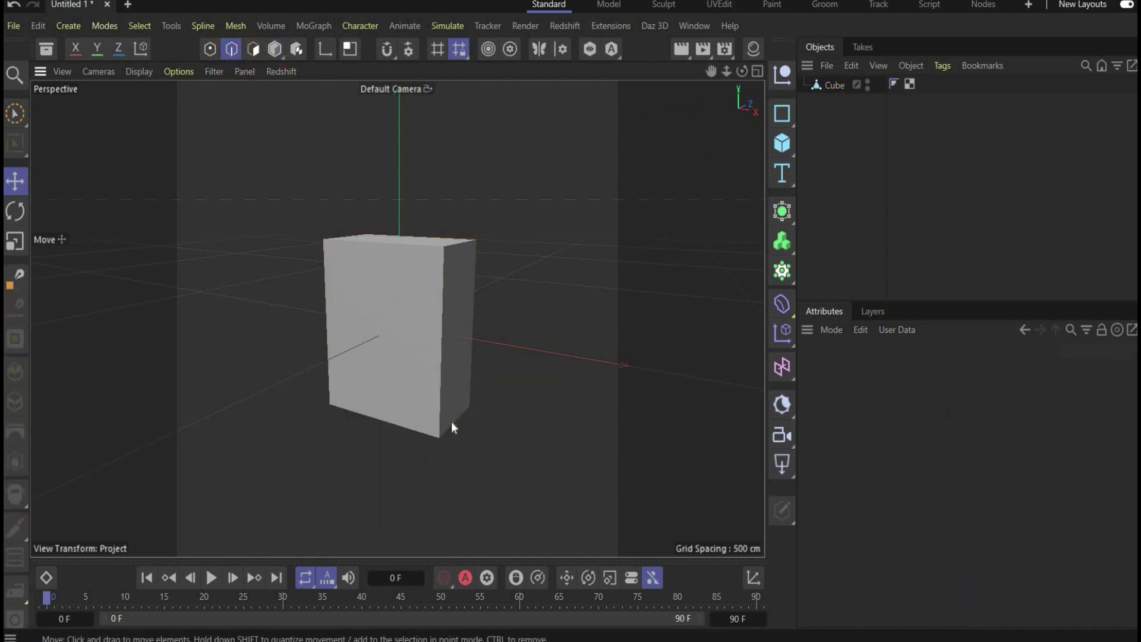
click(451, 423)
click(455, 432)
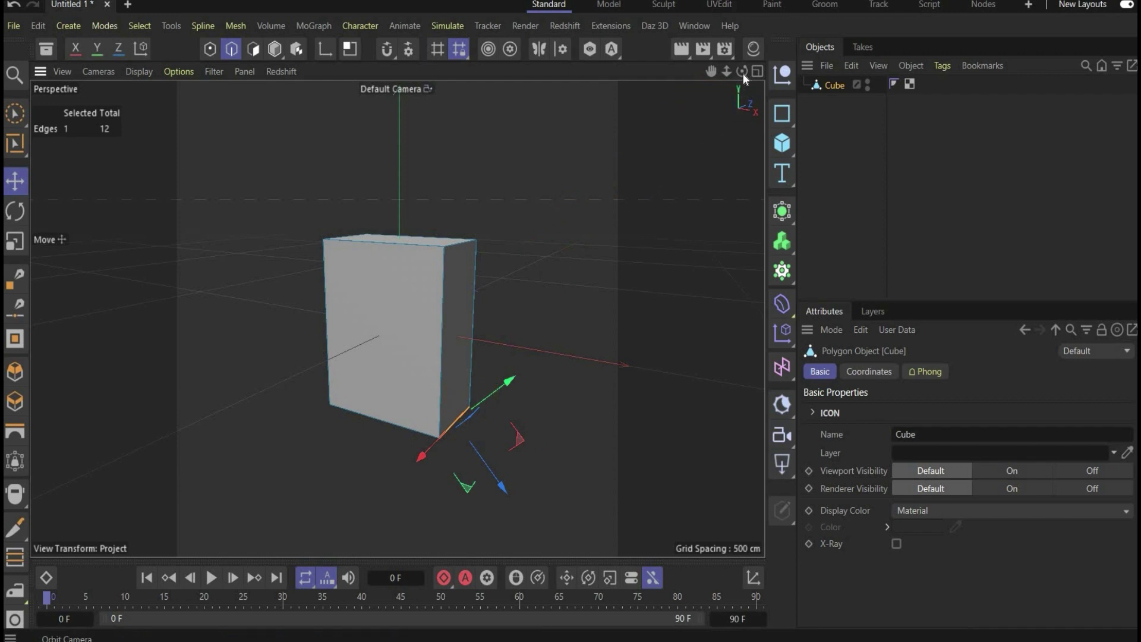
drag(743, 73, 302, 432)
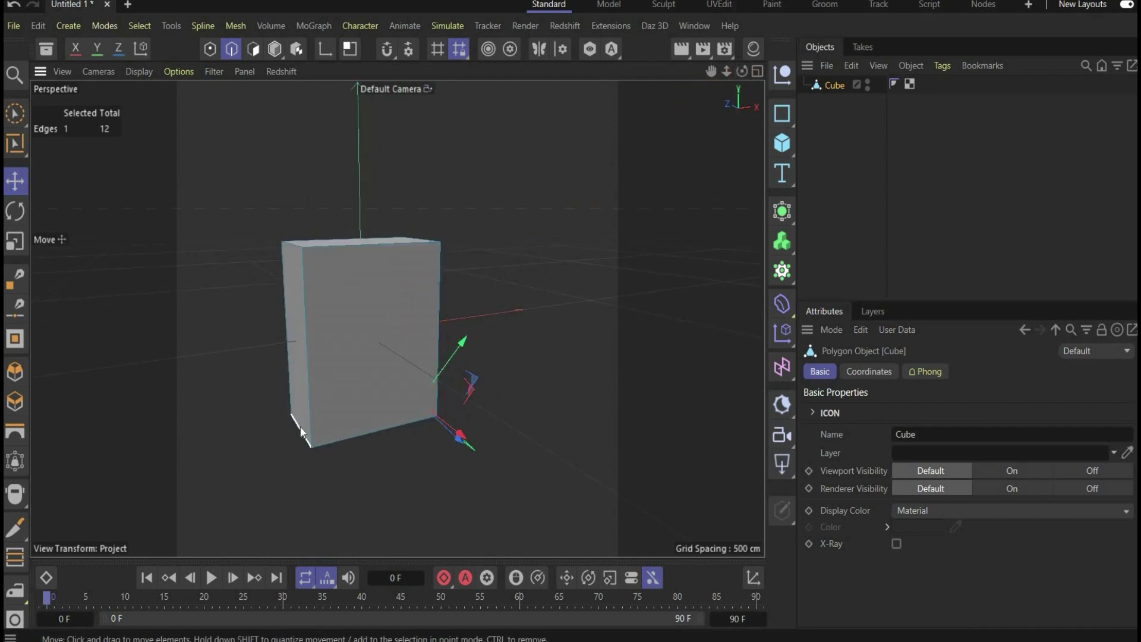
shift+click(301, 427)
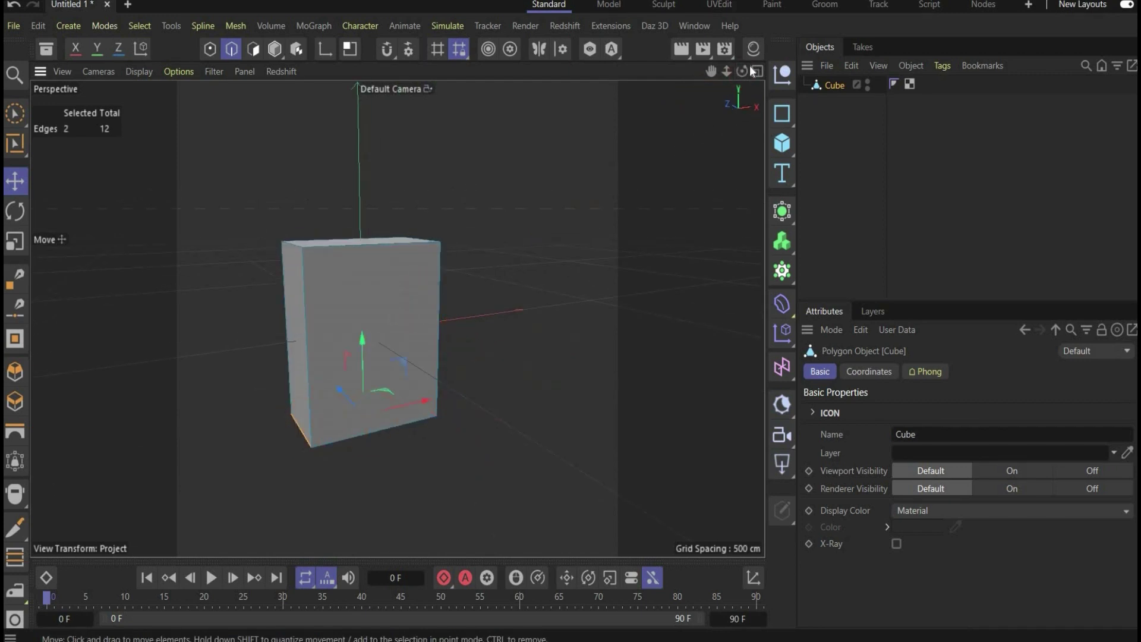
drag(743, 72, 519, 209)
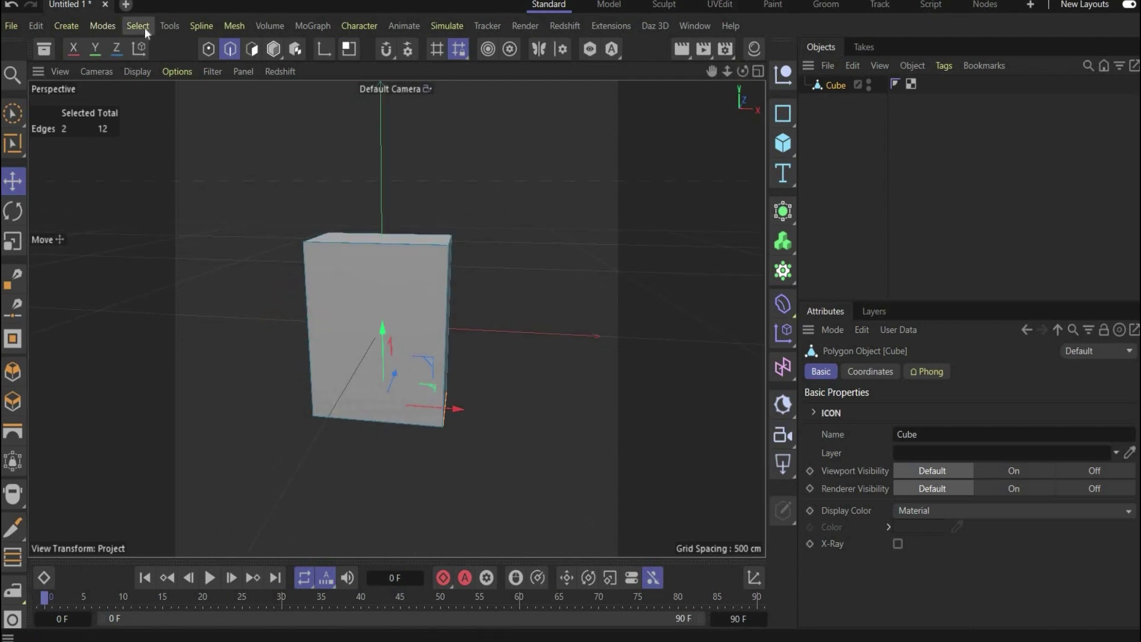
click(144, 28)
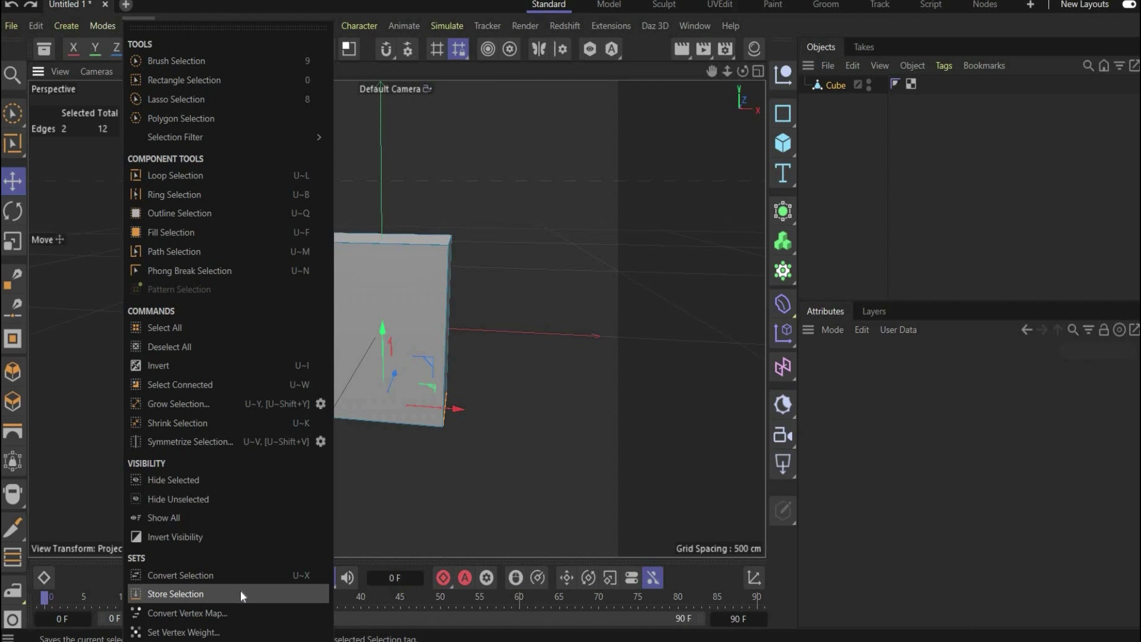
click(240, 592)
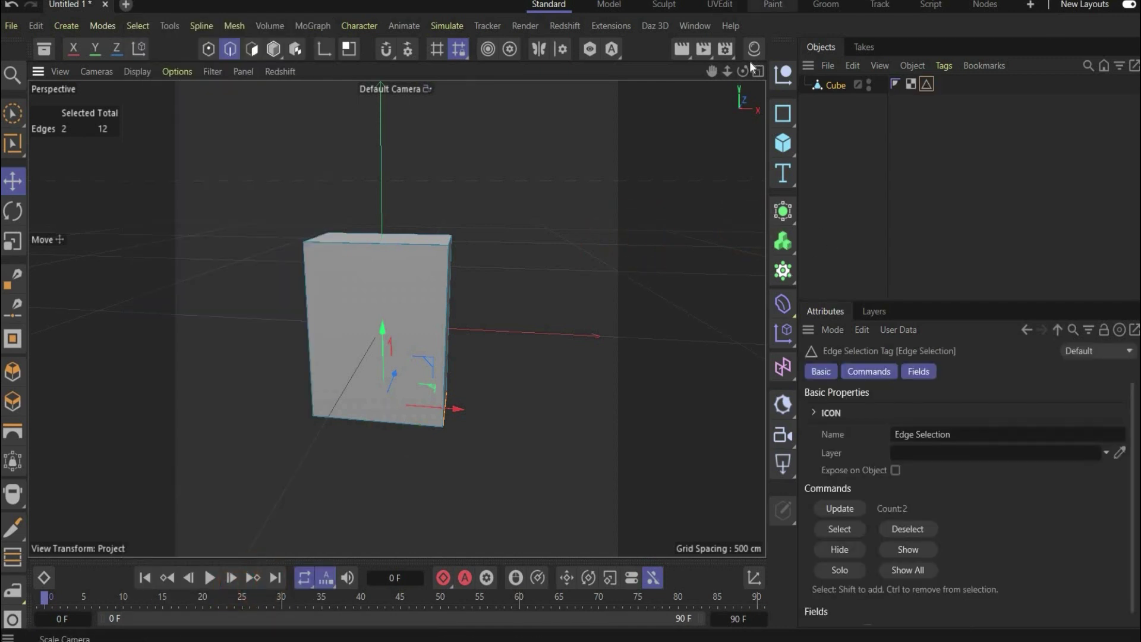
Add a Bevel deformer as a child of the cube and restrict it to the stored edge selection.
drag(743, 72, 856, 250)
click(782, 303)
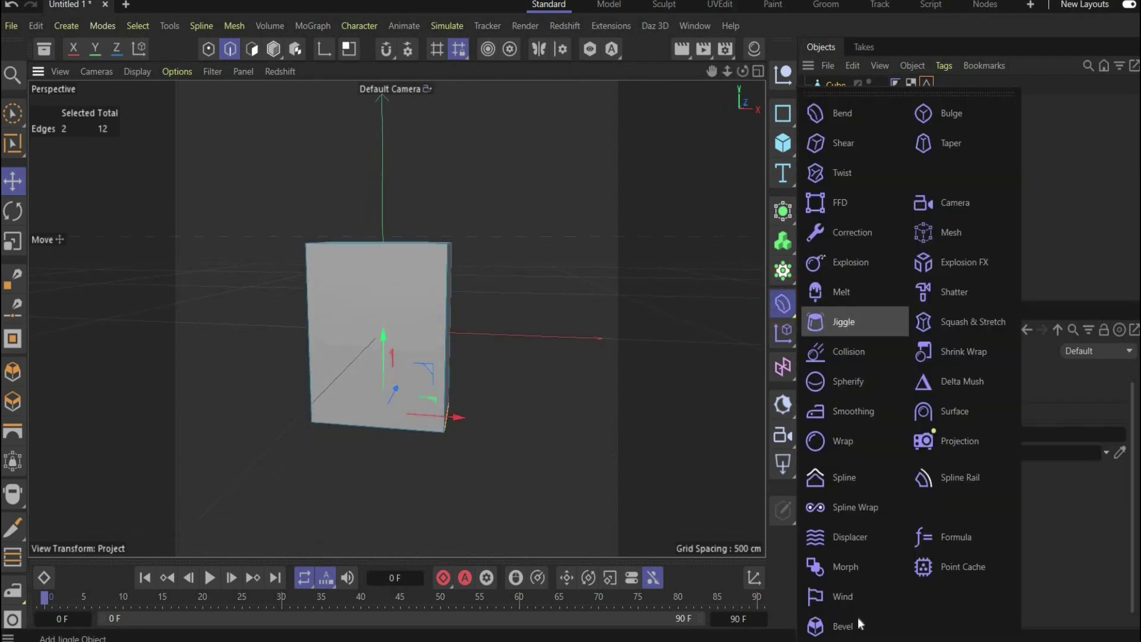
click(843, 625)
drag(836, 85, 838, 105)
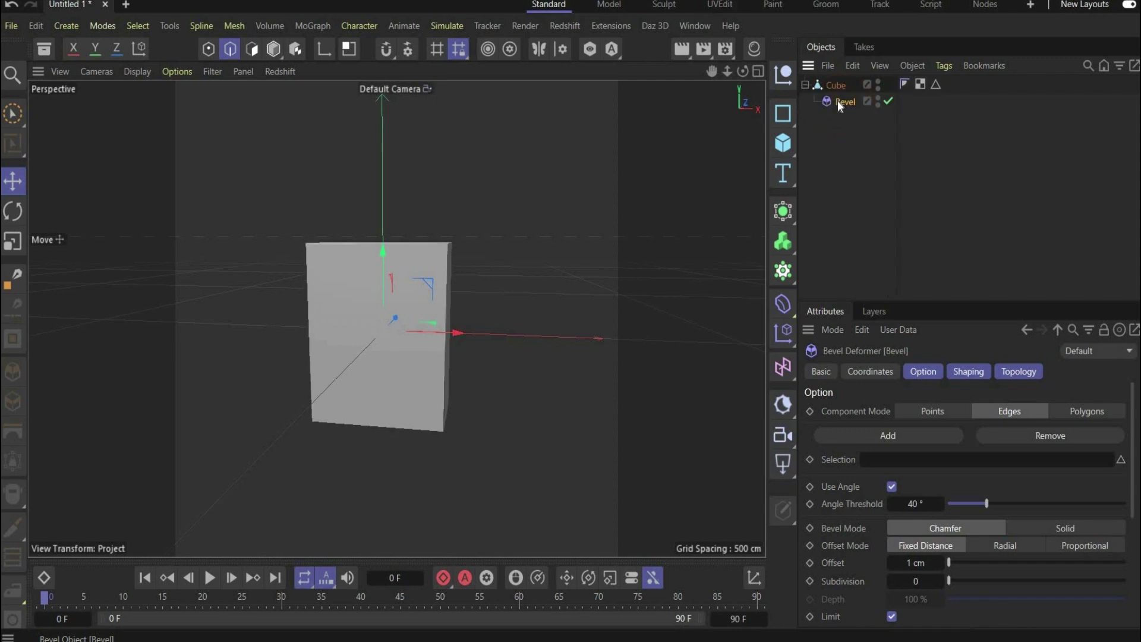
scroll(450, 446, up, 3)
drag(936, 83, 894, 459)
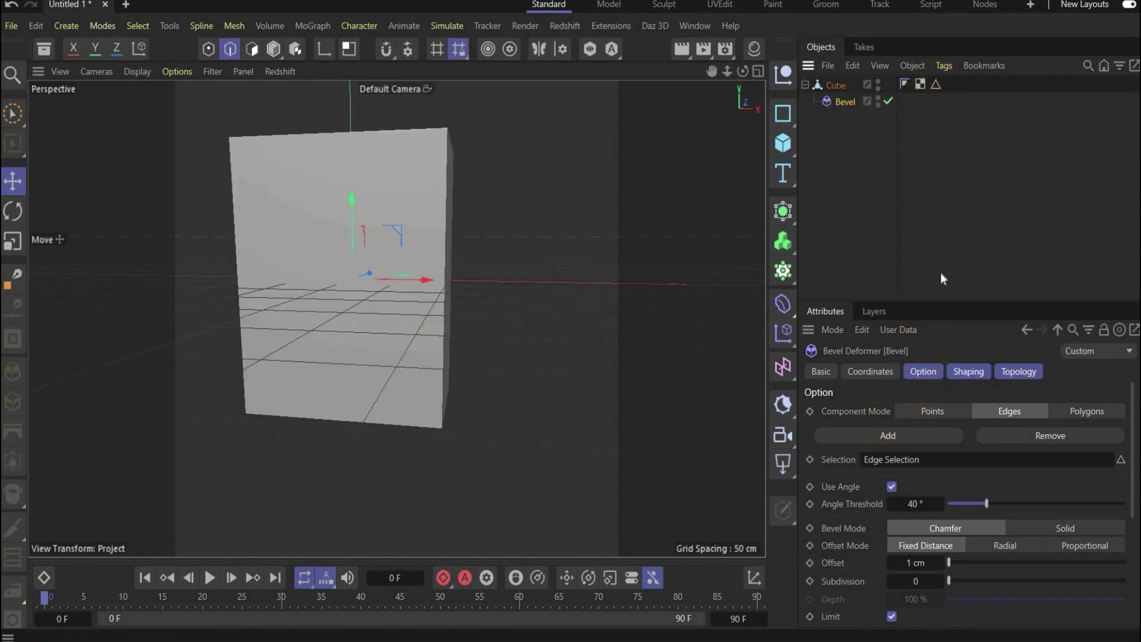
Set the bevel's angle threshold to 18°, offset to 60 cm and subdivision to 20.
double_click(915, 504)
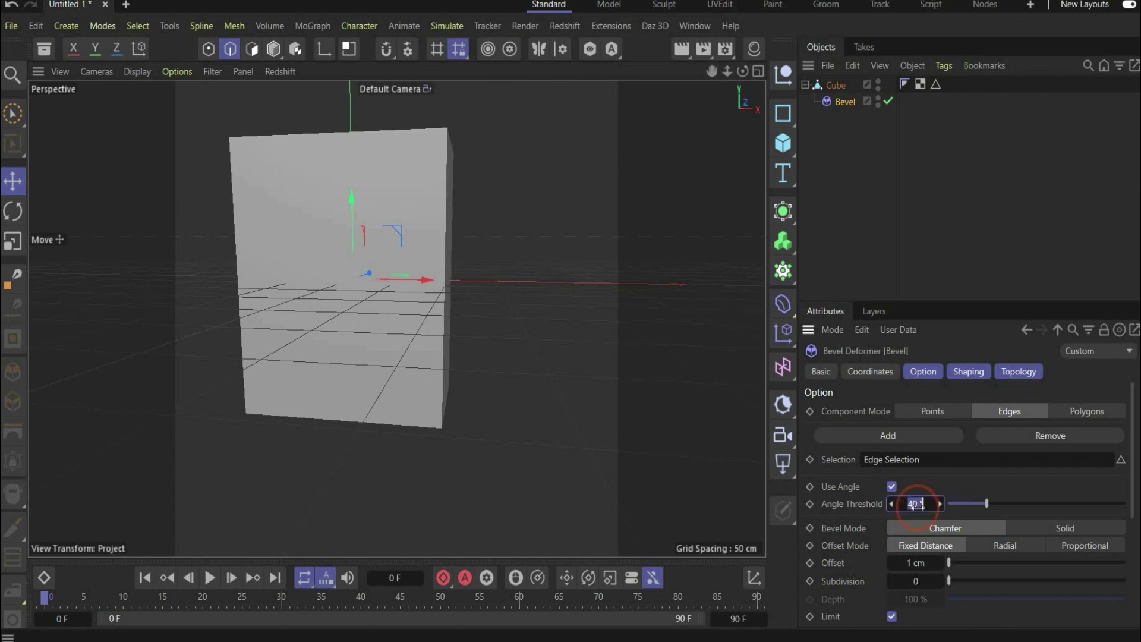
text(18)
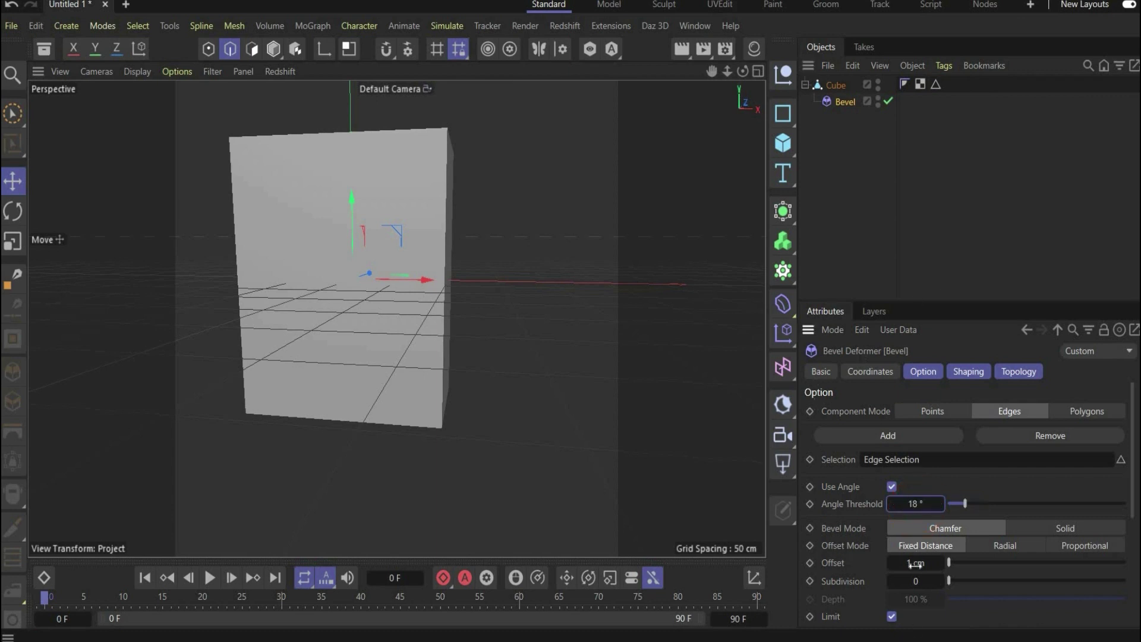
double_click(915, 563)
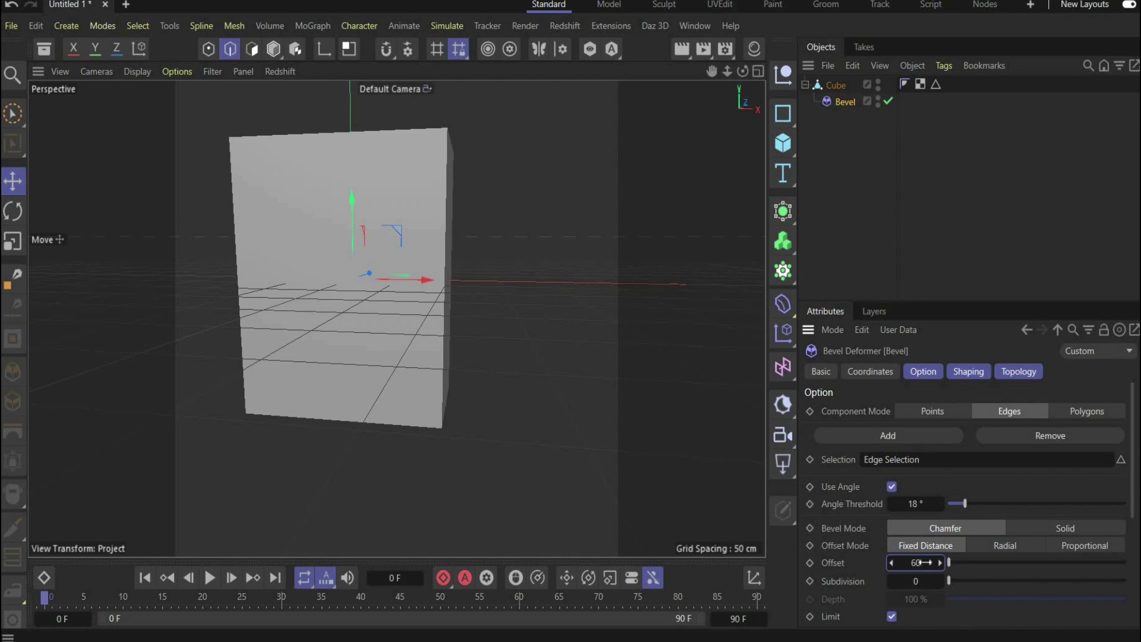
key(Return)
key(Tab)
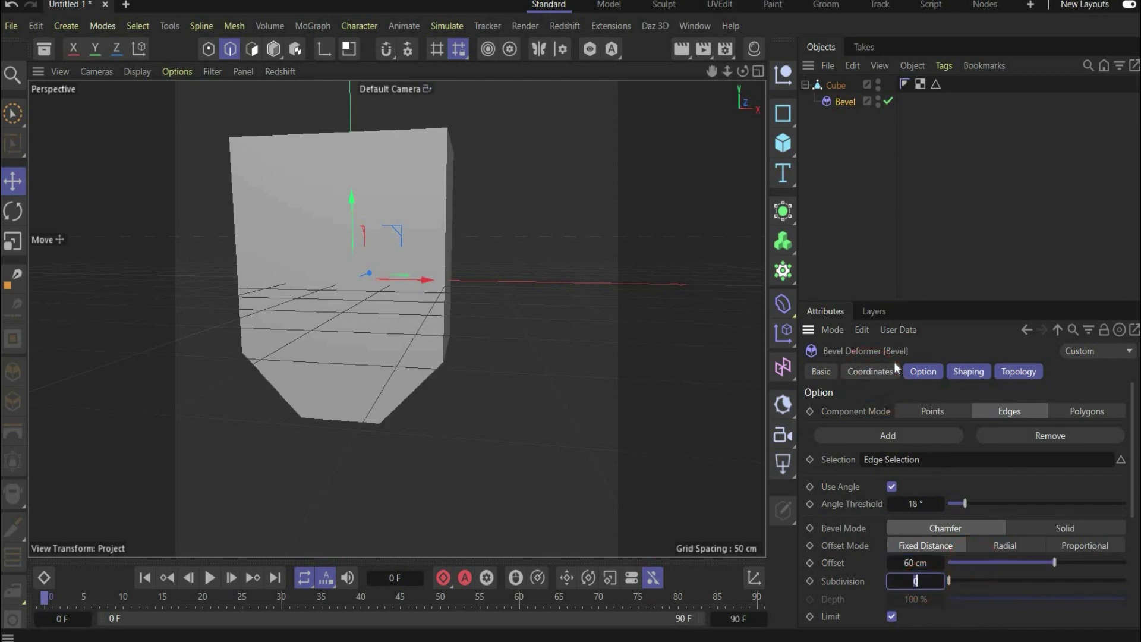
text(20)
key(Return)
mouse_move(565, 185)
alt+mouse_down()
mouse_move(612, 193)
mouse_move(600, 267)
mouse_move(581, 185)
alt+mouse_up()
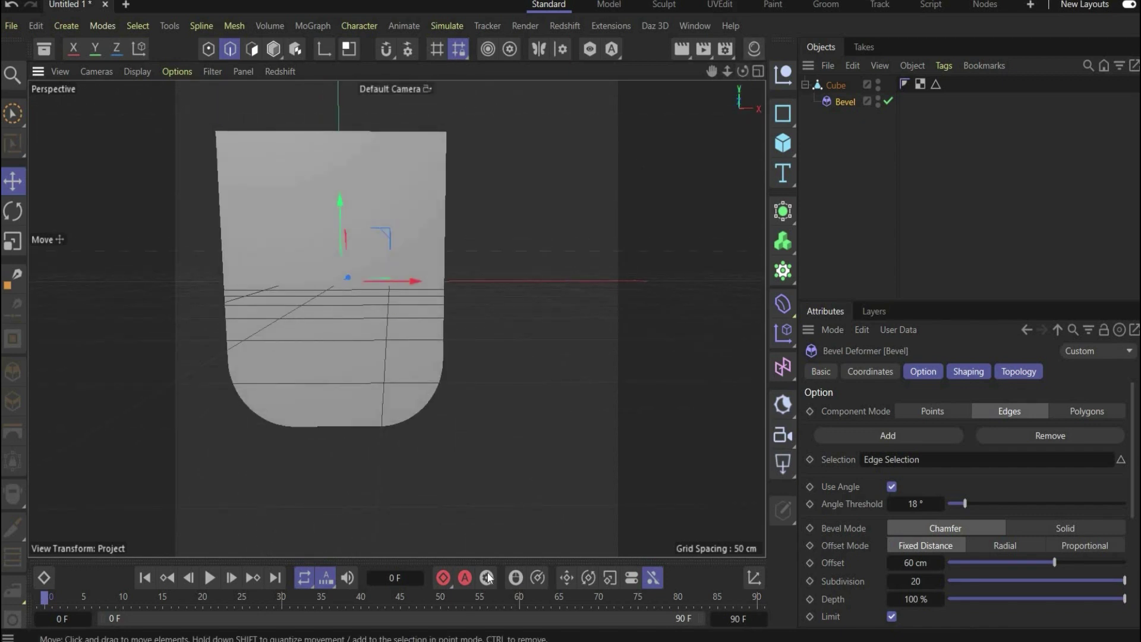
Add a second Bevel deformer below the first under the cube, with a 7 cm offset and subdivision 10.
click(784, 304)
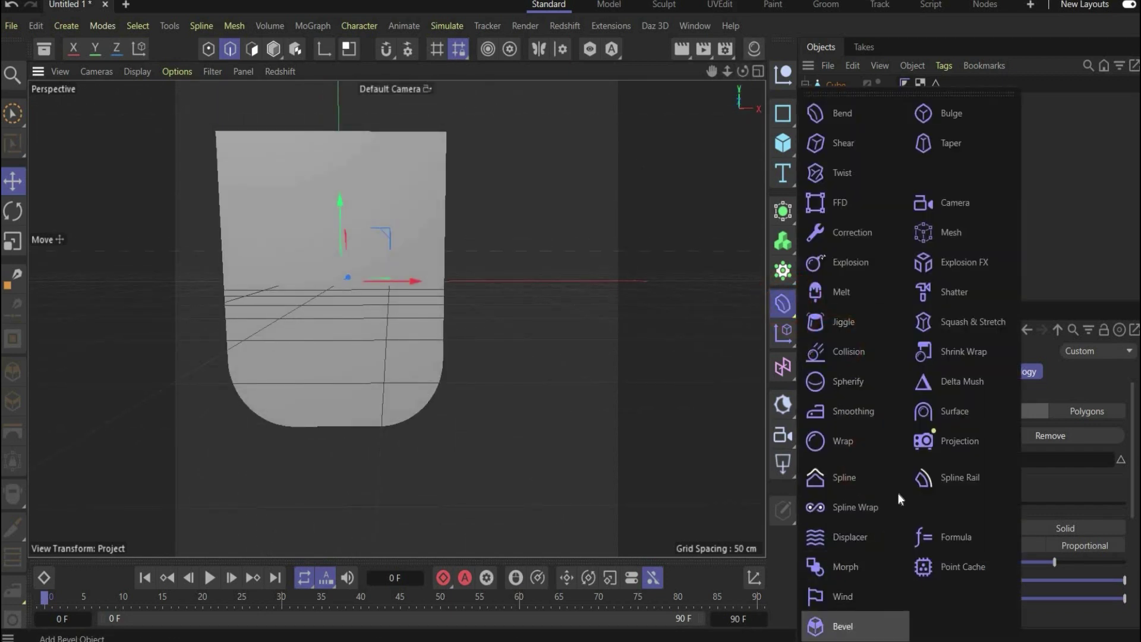
click(849, 619)
mouse_move(841, 85)
mouse_down()
mouse_move(847, 130)
mouse_move(859, 107)
mouse_up()
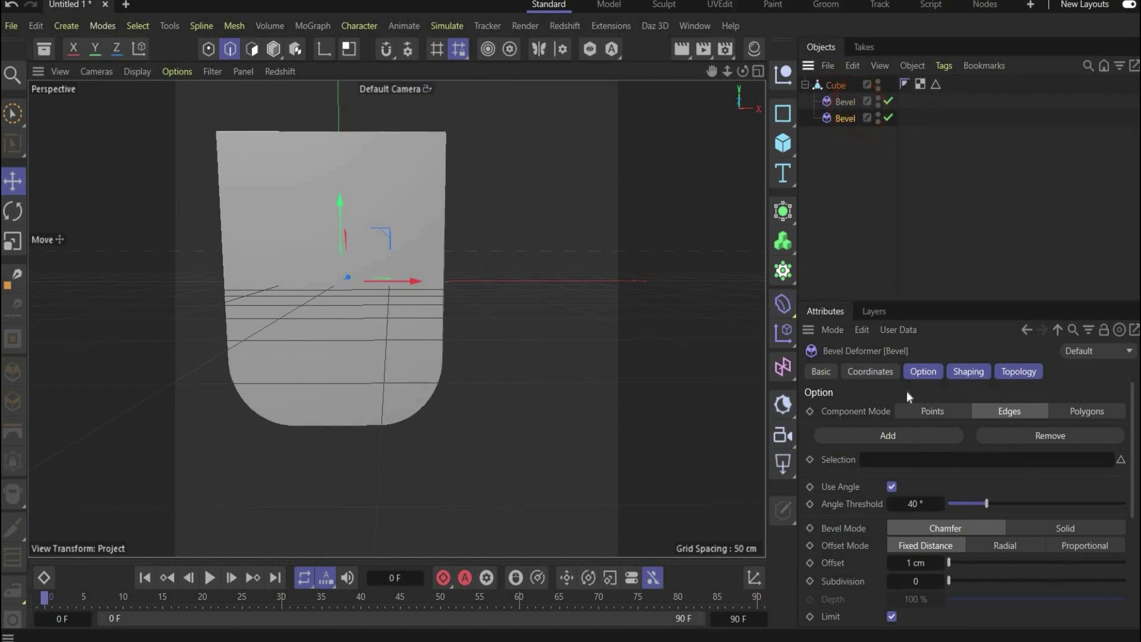
mouse_move(923, 564)
mouse_down()
mouse_move(924, 591)
mouse_move(923, 565)
mouse_move(918, 581)
mouse_up()
alt+drag(396, 318, 425, 309)
drag(742, 72, 800, 66)
Add a cylinder with radius 13 cm, height 303 cm, 24 height segments and -X orientation, and raise it to the body's upper part.
click(789, 140)
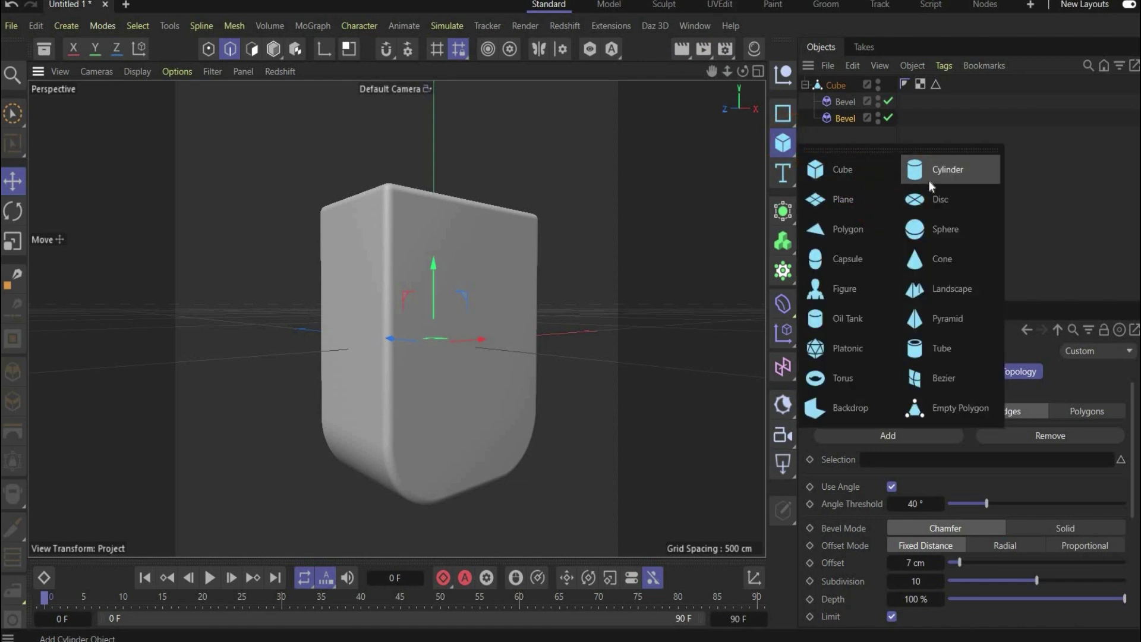
click(928, 179)
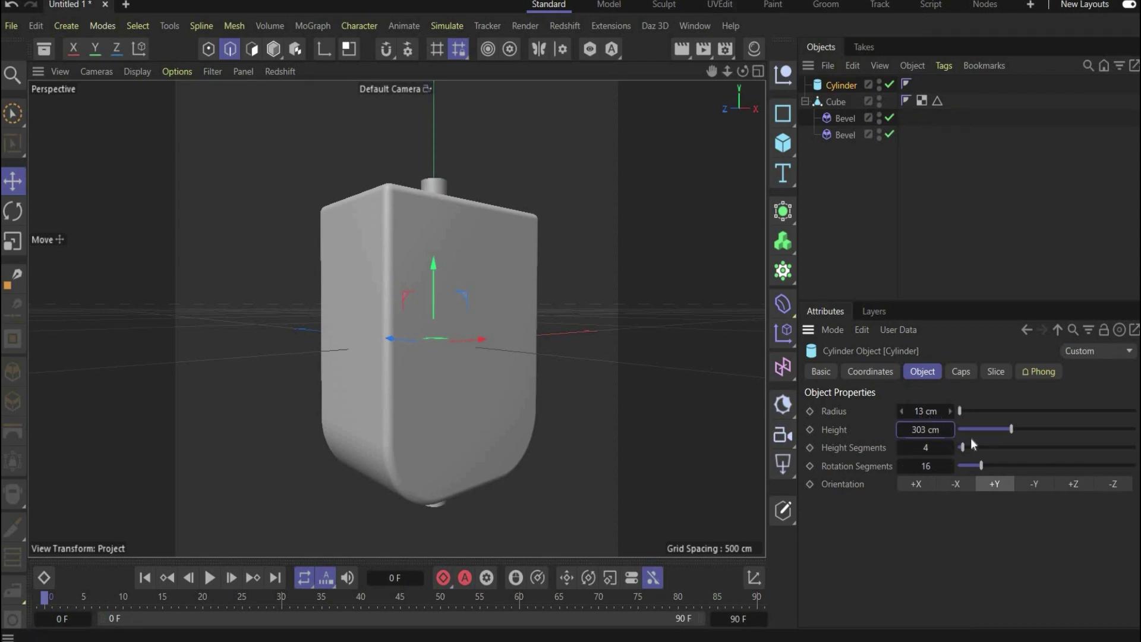
click(961, 488)
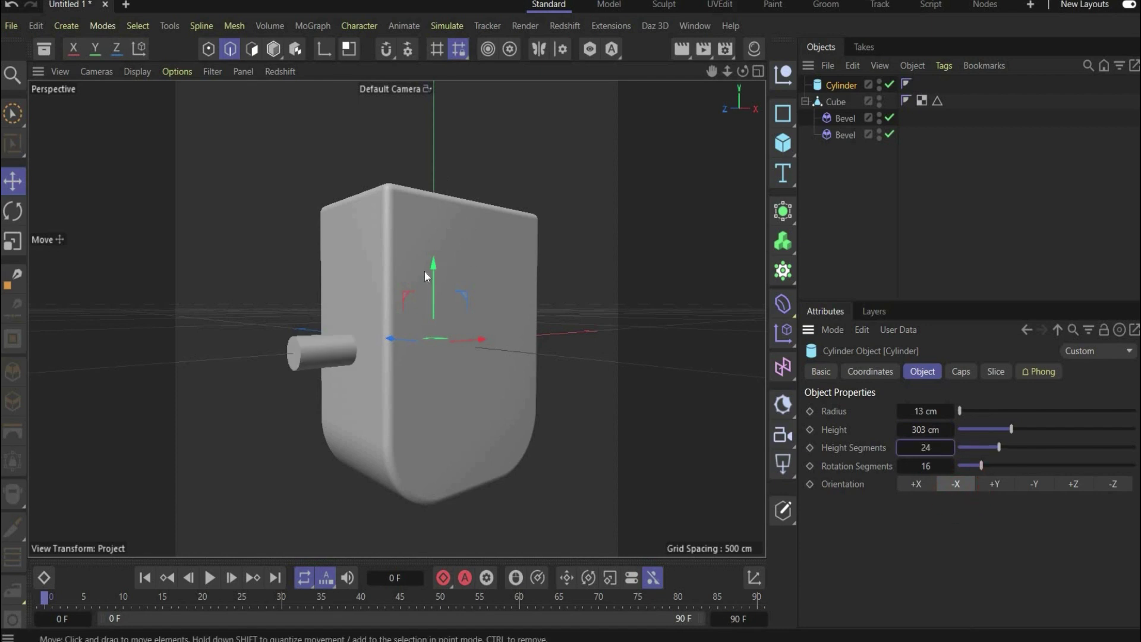
drag(441, 224, 457, 186)
drag(743, 71, 745, 84)
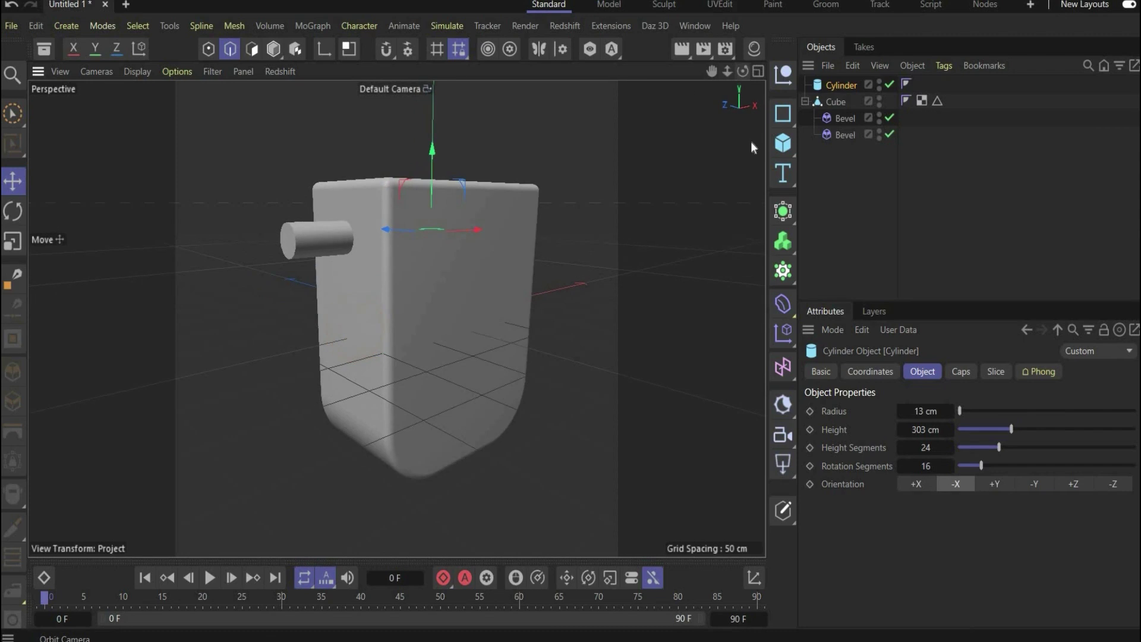
Cut a hole through the bevelled cube by subtracting the cylinder with a Boole generator.
click(783, 214)
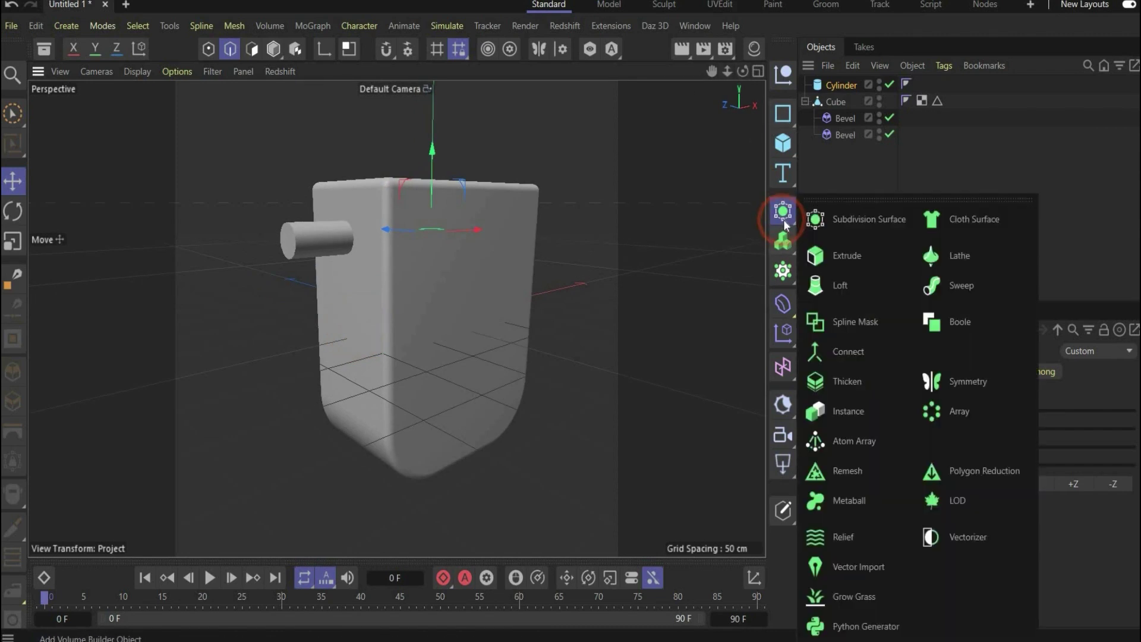
click(966, 320)
mouse_move(844, 85)
mouse_down()
mouse_move(857, 109)
mouse_move(840, 86)
mouse_move(844, 98)
mouse_up()
click(851, 119)
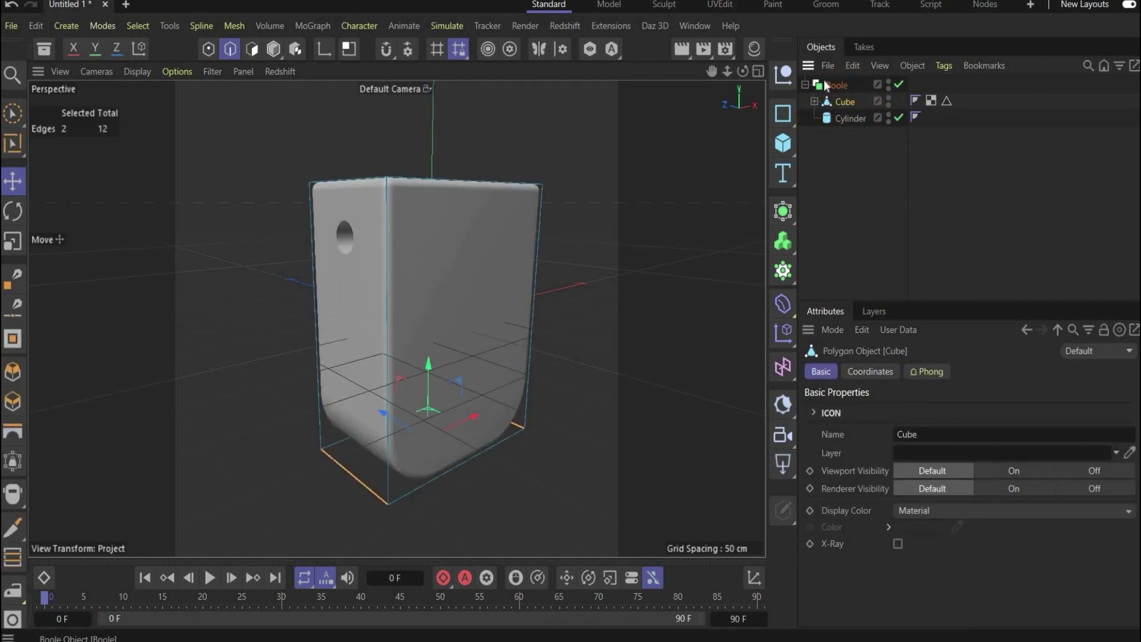
mouse_move(743, 70)
mouse_down()
mouse_move(395, 318)
mouse_move(742, 75)
mouse_up()
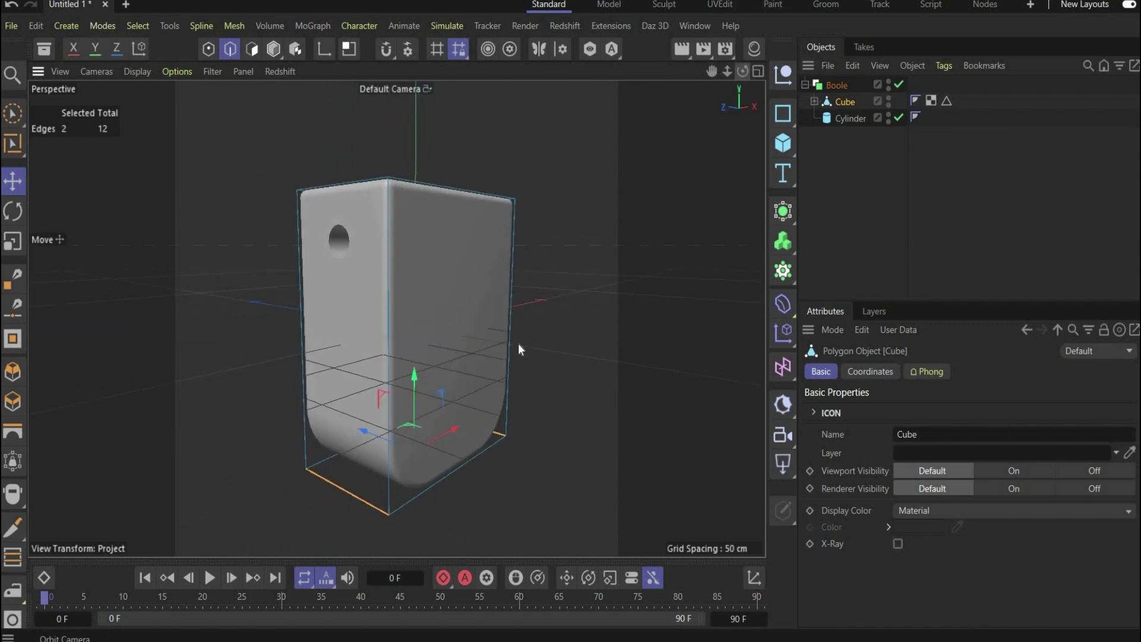
Duplicate the hole-cutting cylinder outside the Boole as a rod with radius 8 cm and height 165 cm.
click(847, 119)
key(ctrl+c)
key(ctrl+v)
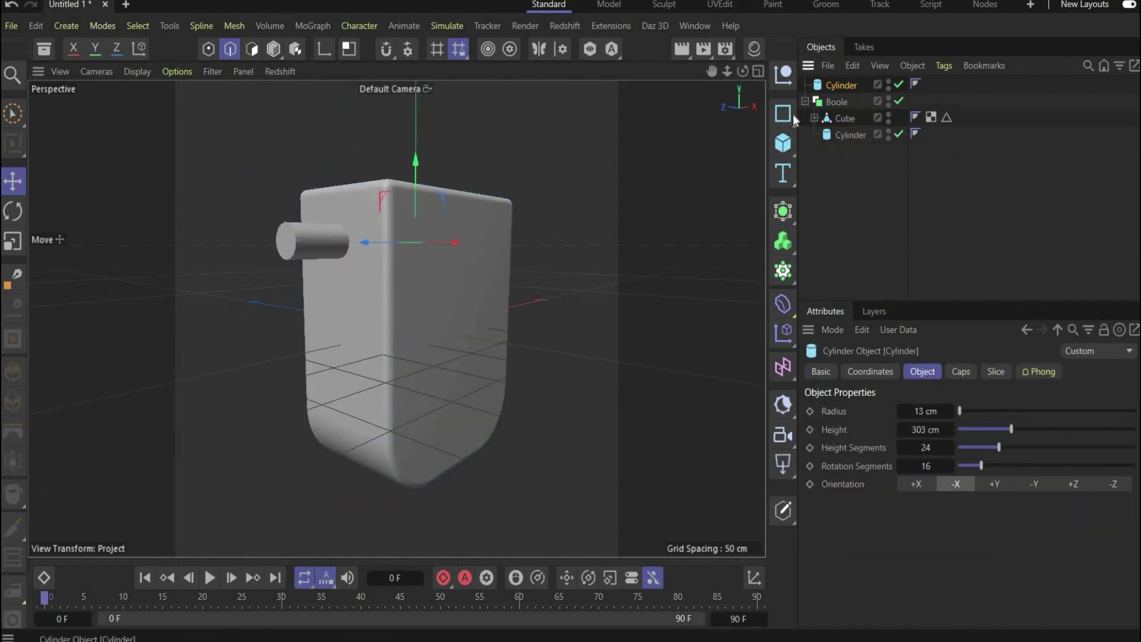
double_click(925, 411)
text(8)
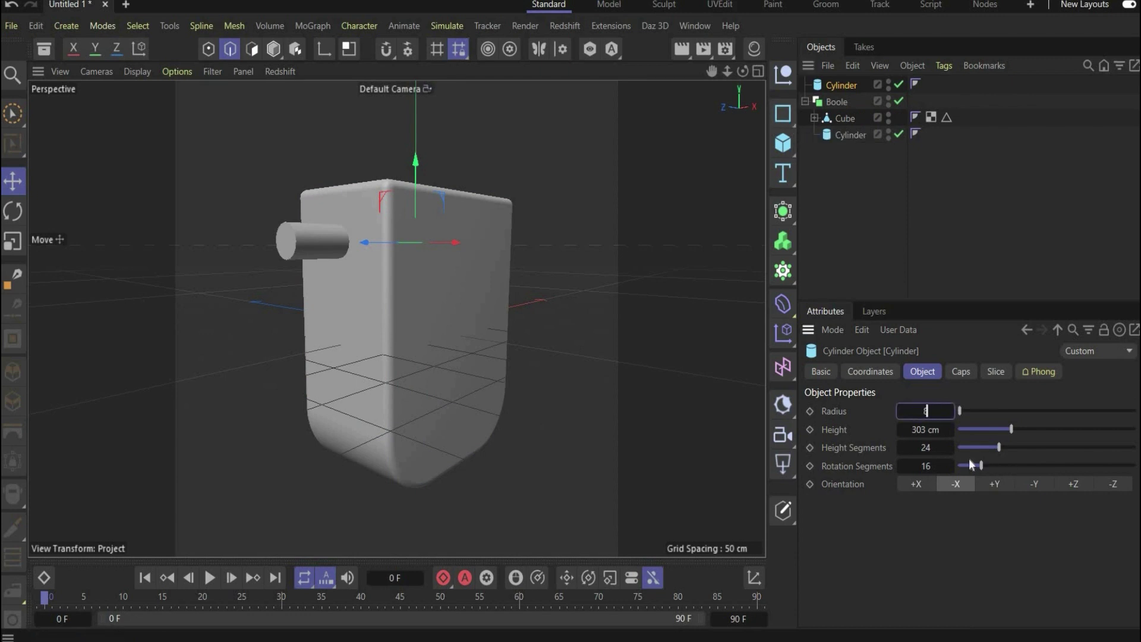
key(Tab)
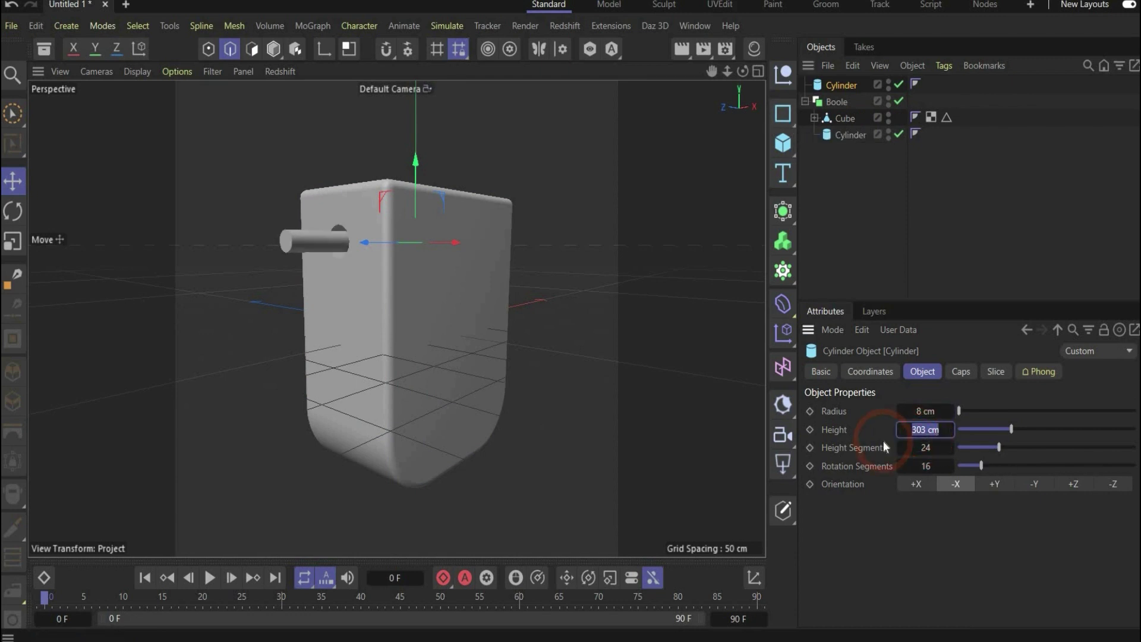
text(165)
key(Return)
Set the rod to 22 height segments and 24 rotation segments.
drag(933, 447, 865, 447)
text(22)
key(Return)
text(24)
key(Return)
drag(742, 71, 446, 240)
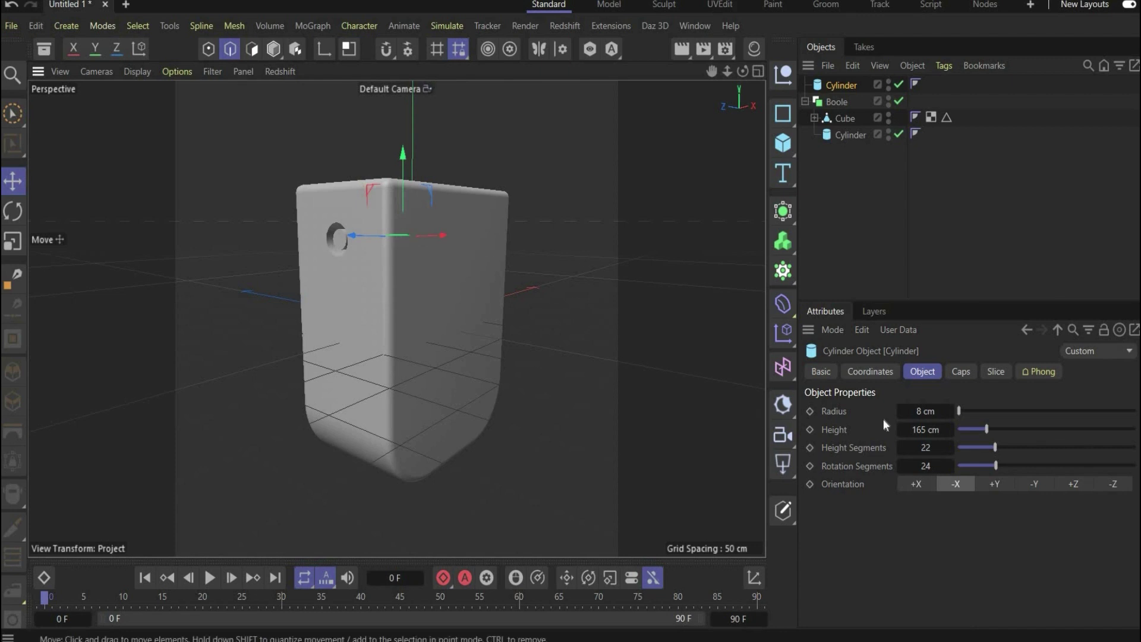
Enable filleted caps on the rod, with 3 segments and a 3 cm radius.
click(957, 369)
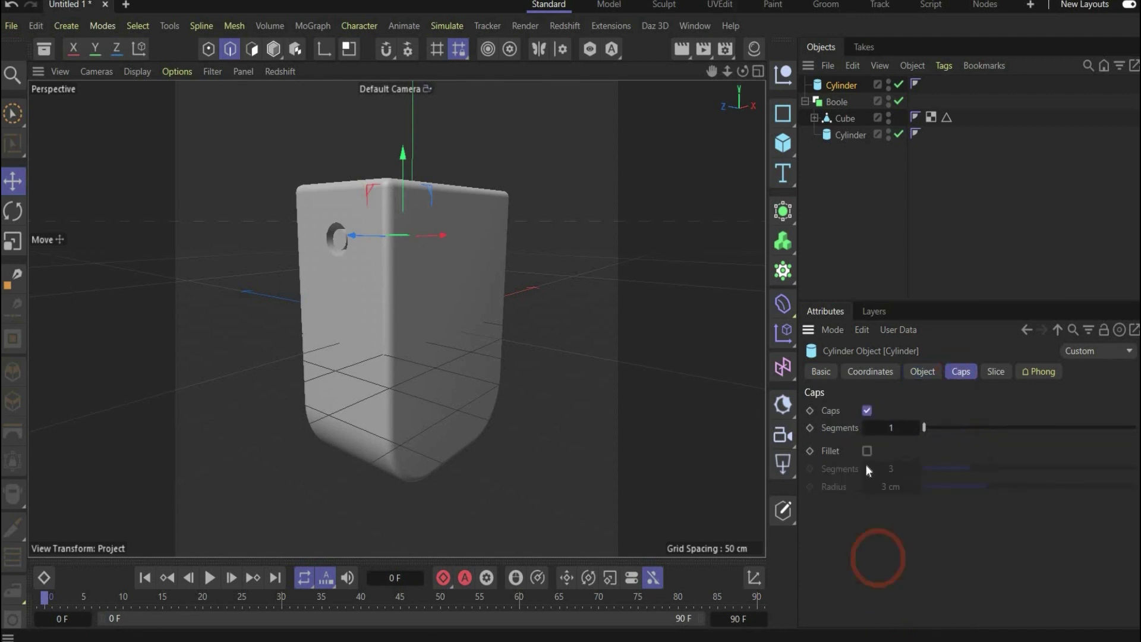
click(867, 450)
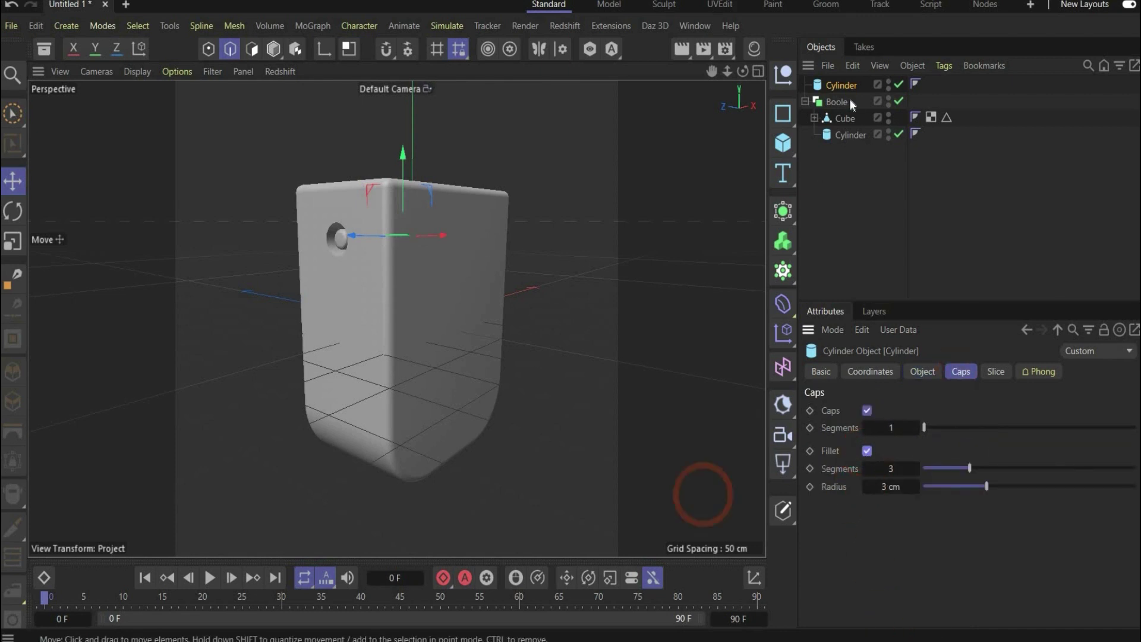
alt+drag(351, 306, 359, 161)
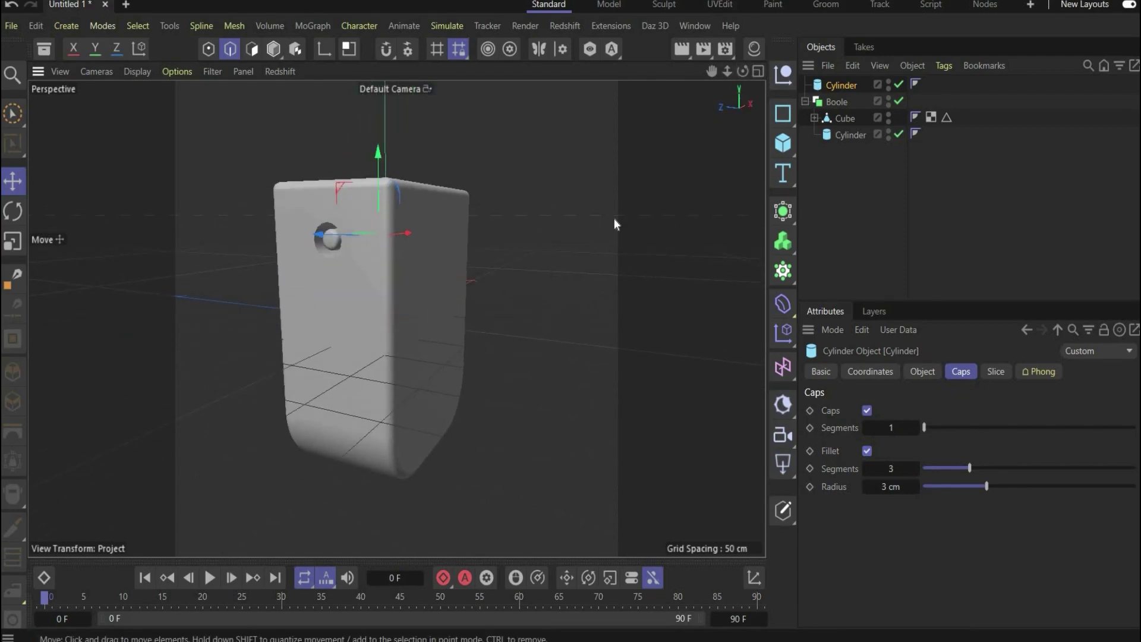
Consult the Artwork.png reference and add a cube of 135 x 154 x 75 cm inside the bottle body.
click(683, 639)
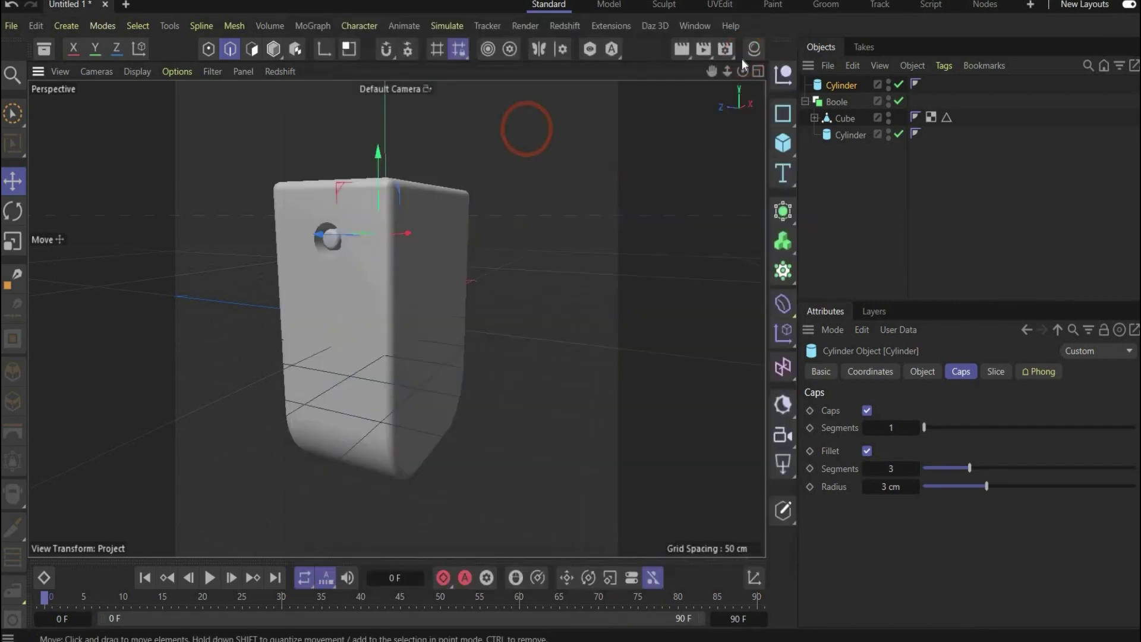
click(782, 34)
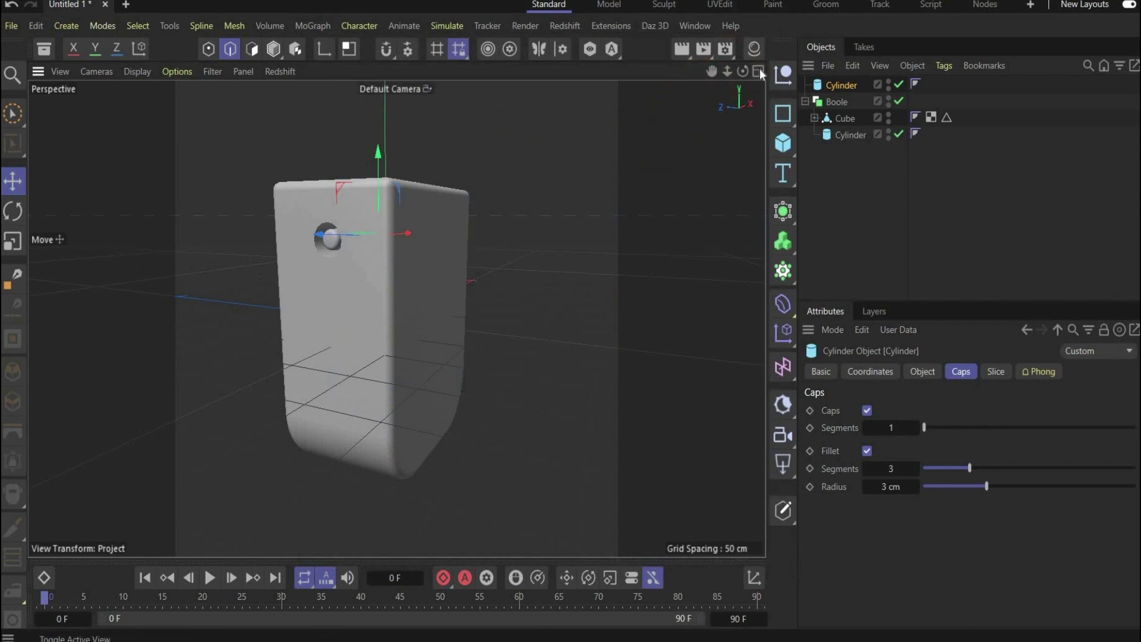
click(759, 72)
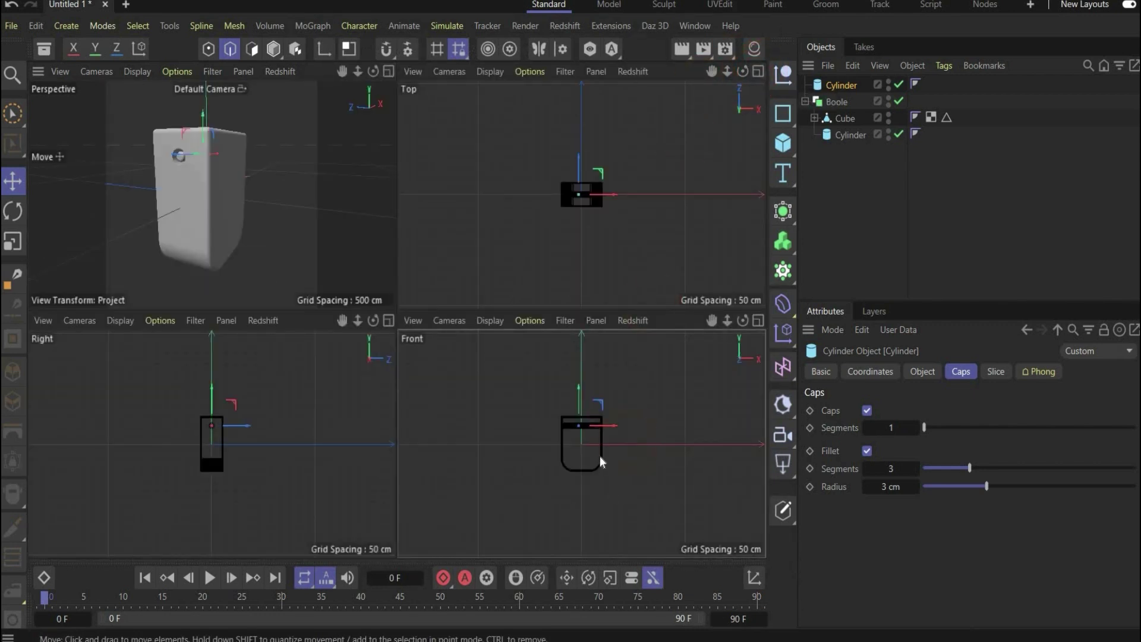
scroll(600, 463, up, 5)
alt+middle_drag(552, 434, 601, 483)
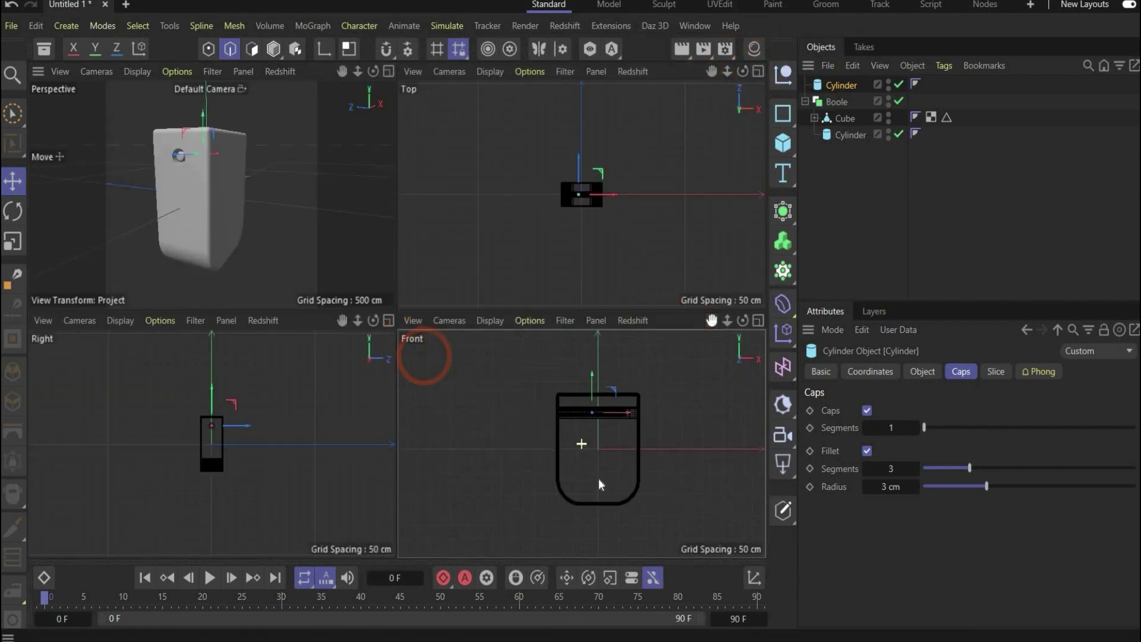
scroll(628, 479, up, 3)
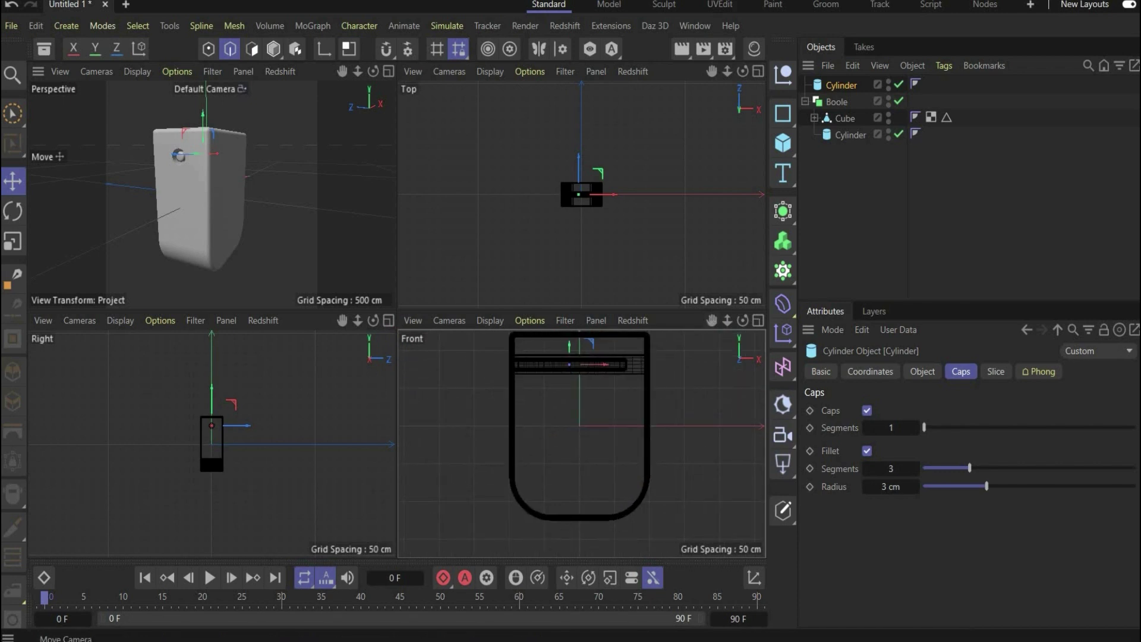
drag(710, 318, 663, 373)
drag(782, 143, 840, 168)
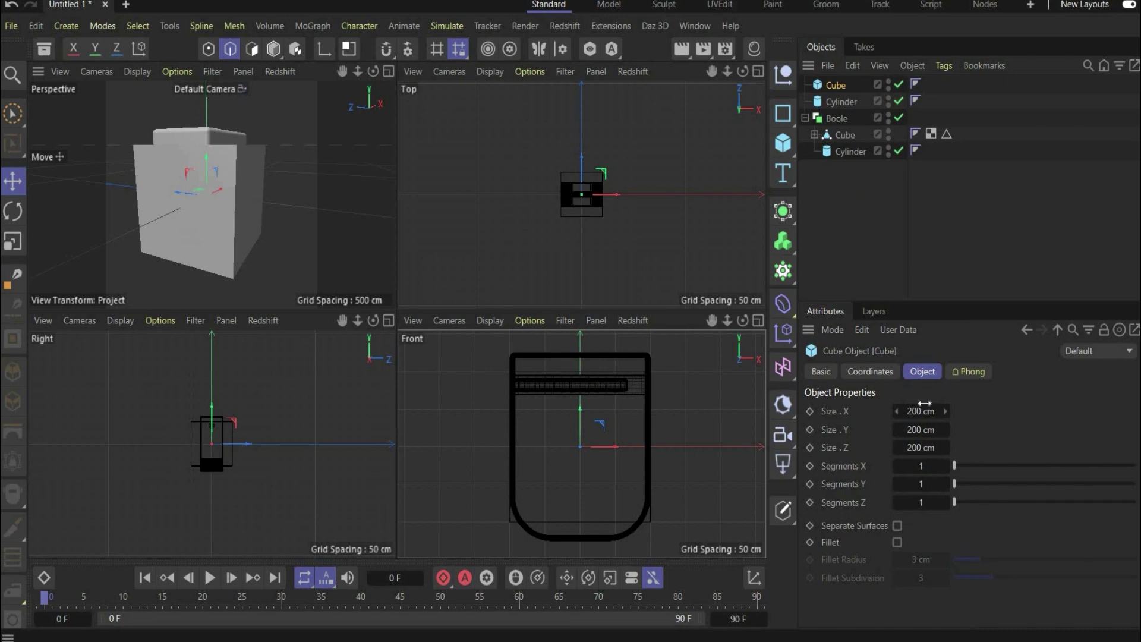
click(921, 411)
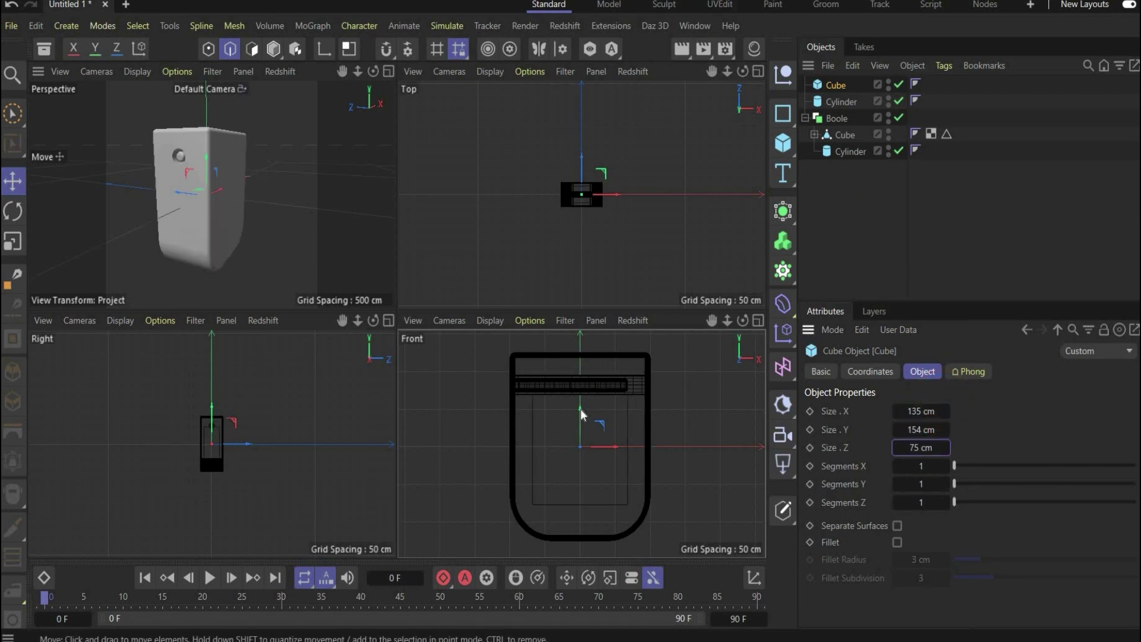
Lower the inner cube slightly below the rod and fillet its edges with a 4 cm radius.
drag(582, 414, 633, 426)
click(896, 542)
double_click(921, 559)
click(756, 612)
text(4)
key(Return)
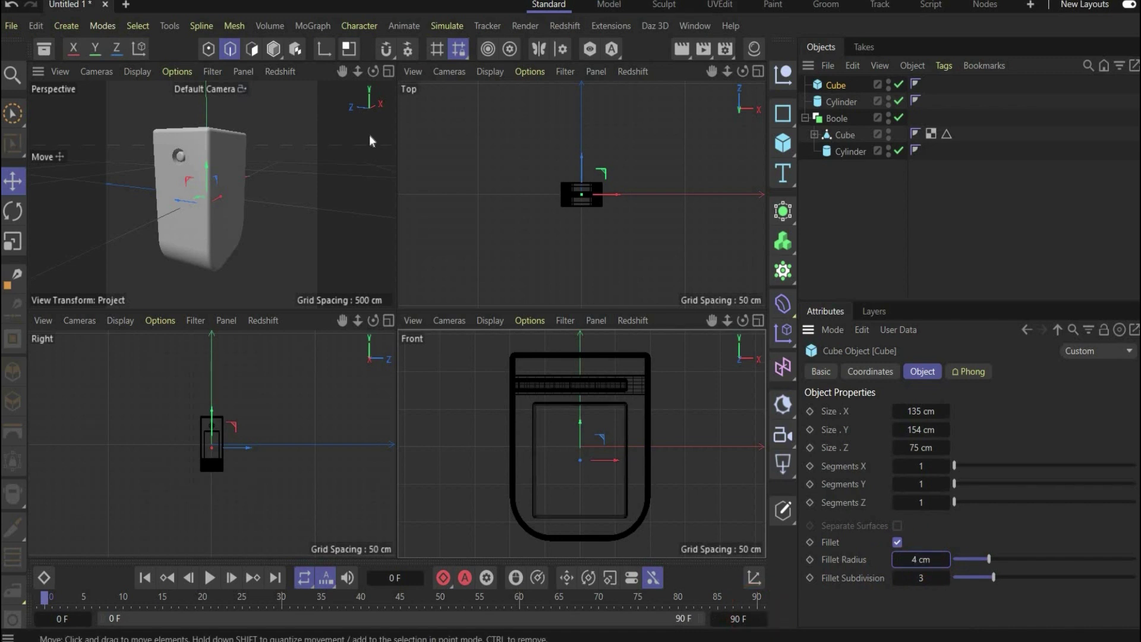
Group the inner cube, rod cylinder and Boole under a new null named B1.
click(388, 71)
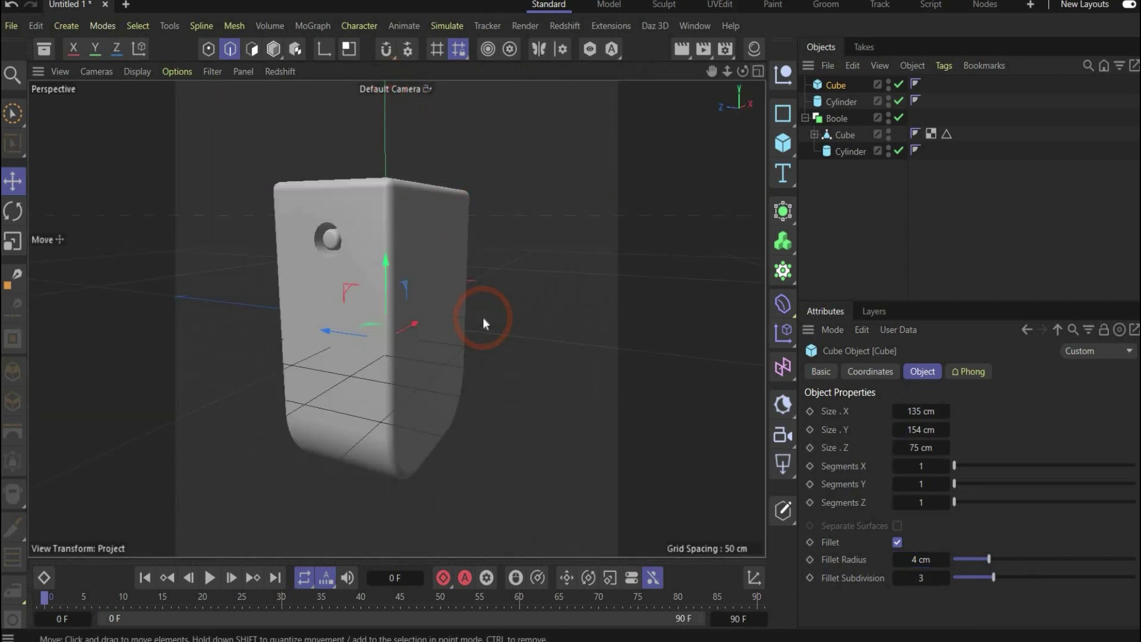
click(783, 73)
click(805, 135)
click(834, 127)
shift+click(838, 107)
drag(838, 107, 840, 86)
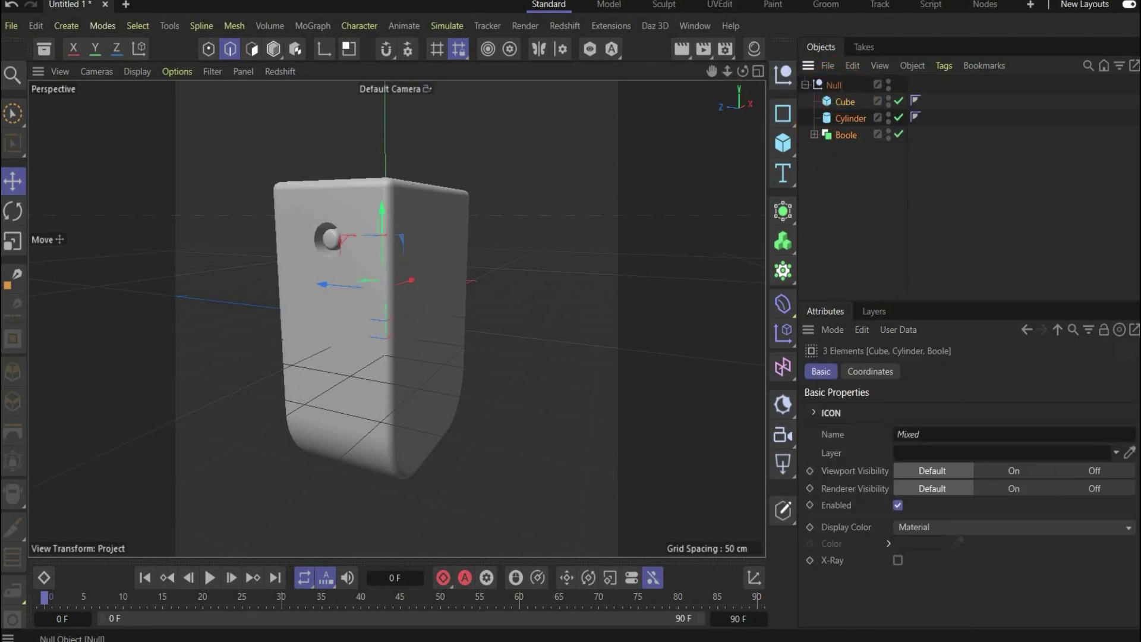
click(604, 188)
text(B1)
key(Return)
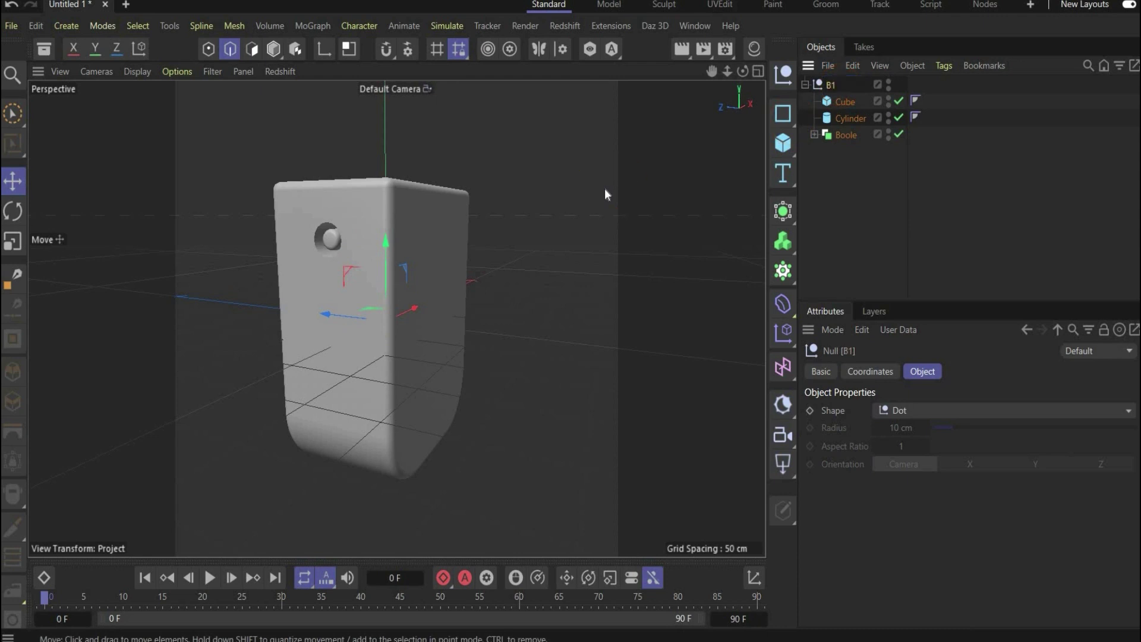
Duplicate the B1 bottle group and rename the copy B2.
click(805, 84)
click(825, 86)
key(ctrl+c)
key(ctrl+v)
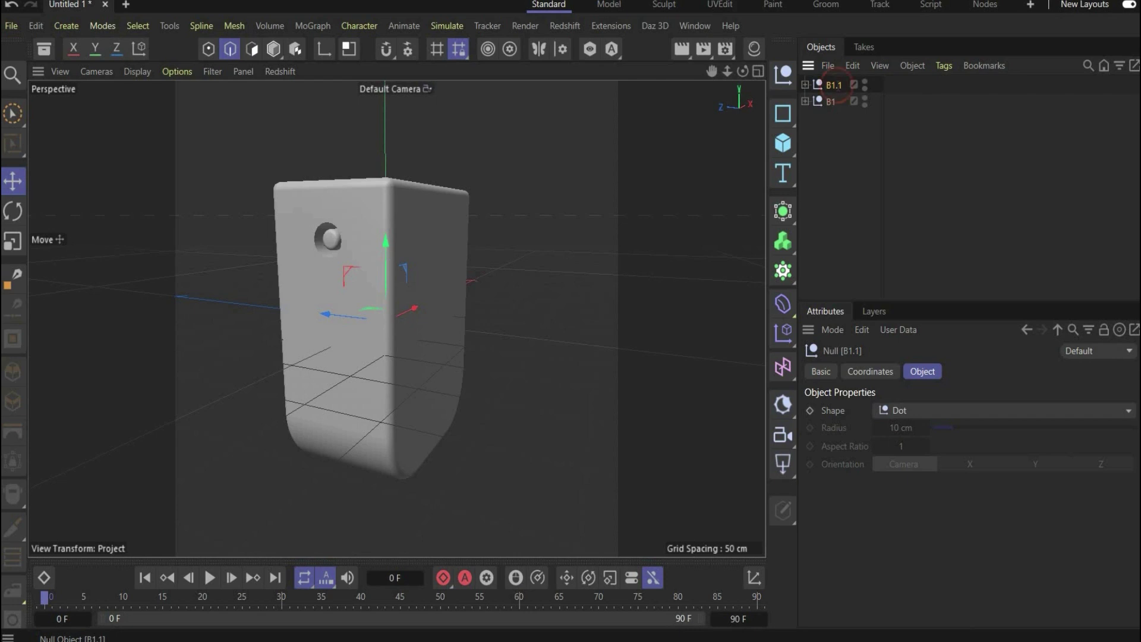
double_click(834, 85)
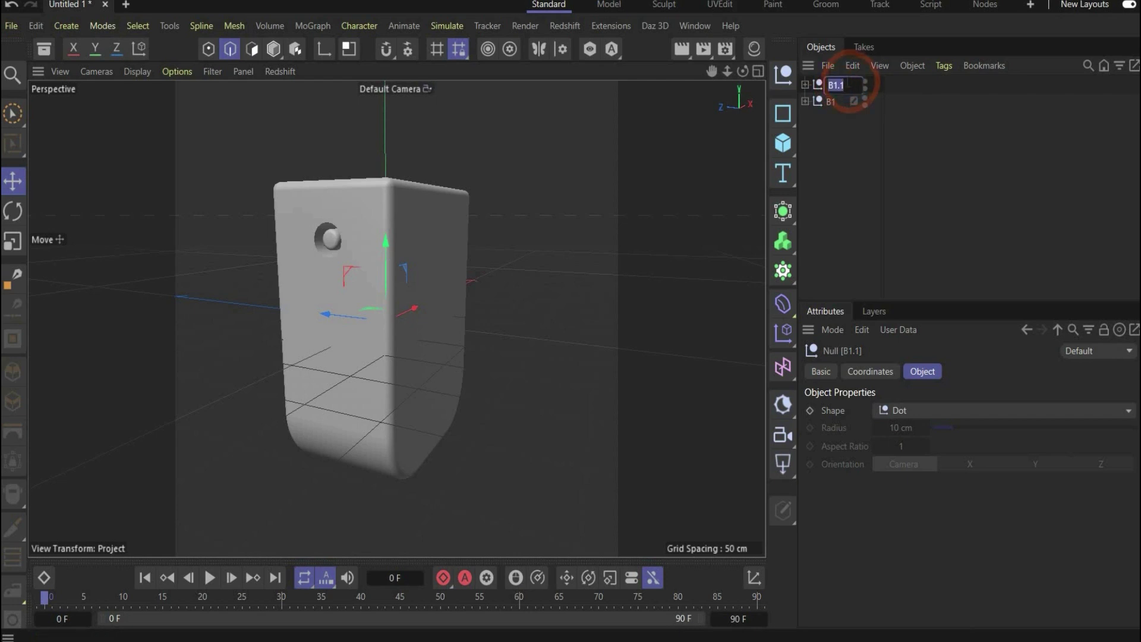
text(B2)
key(Return)
Hide the original B1 group in both the viewport and the renderer.
click(859, 104)
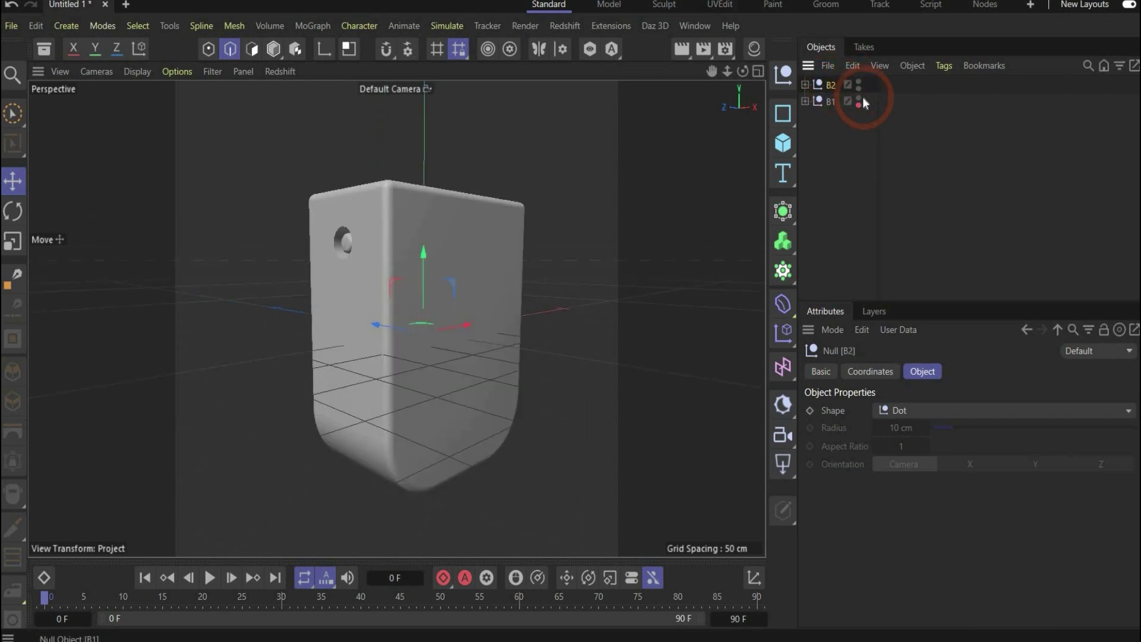
double_click(859, 98)
scroll(671, 129, down, 5)
scroll(743, 129, up, 2)
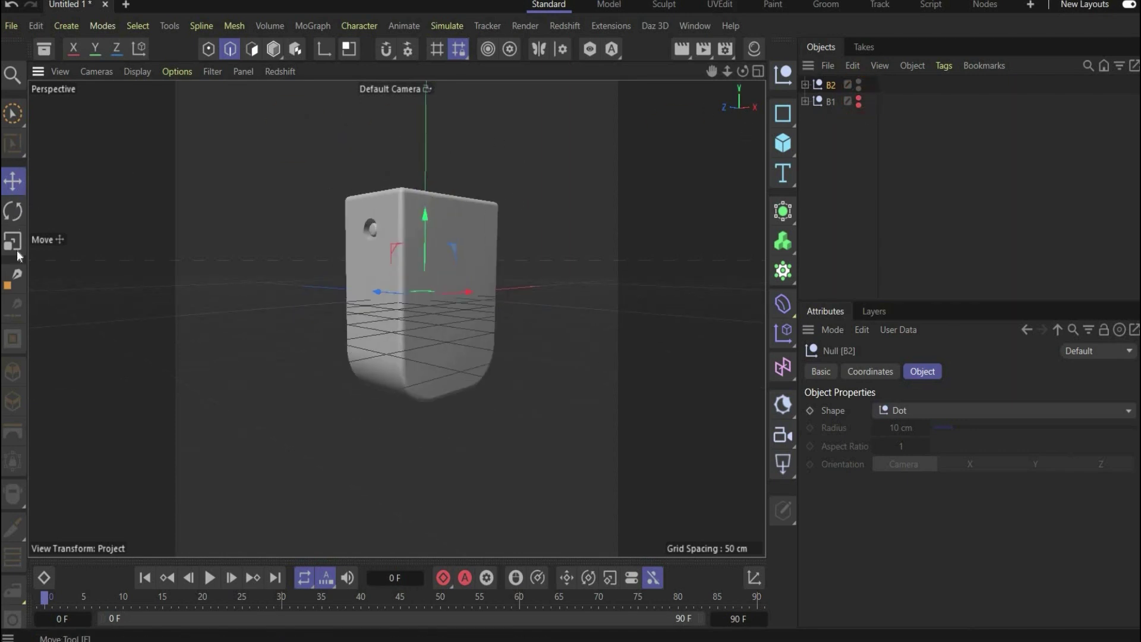
Scale the B2 bottle group down uniformly to about 84%.
key(t)
drag(457, 249, 451, 257)
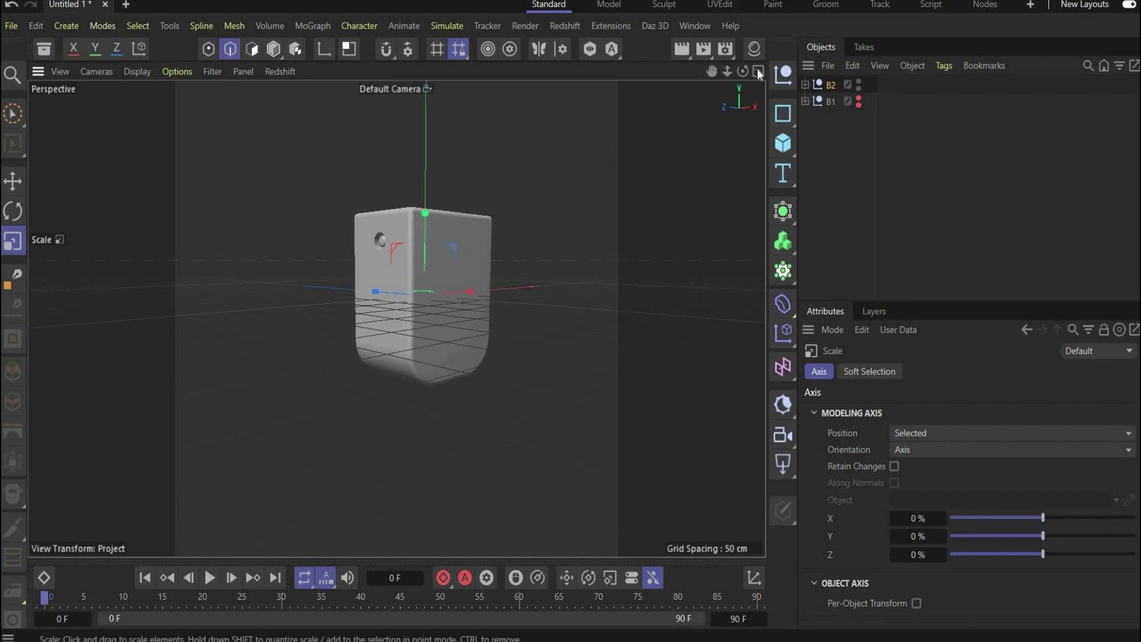
click(757, 72)
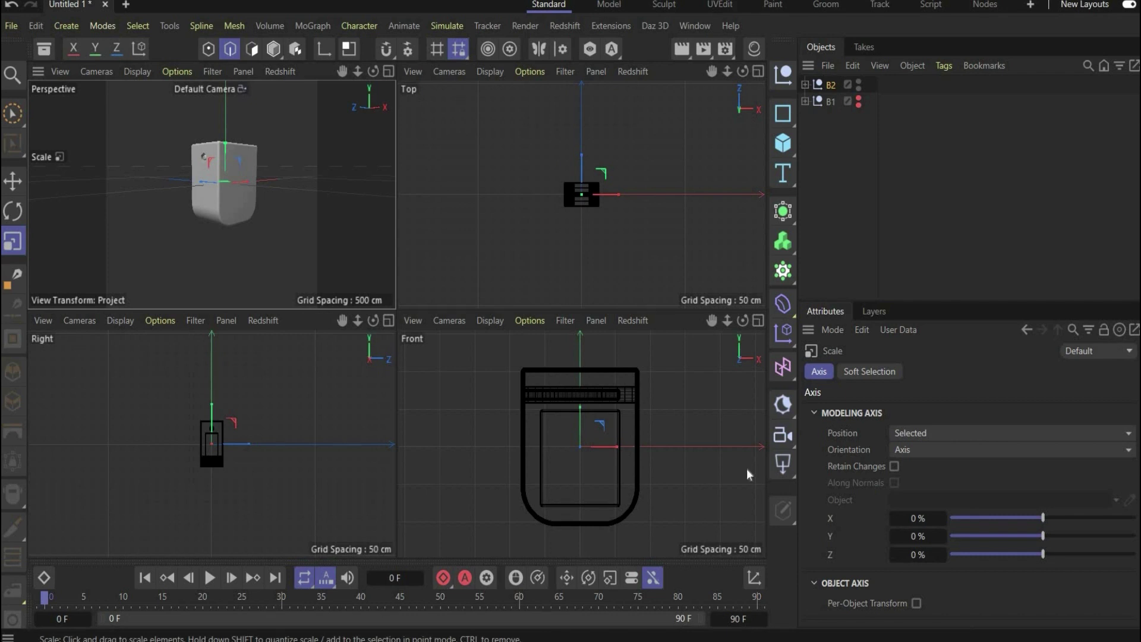
click(390, 72)
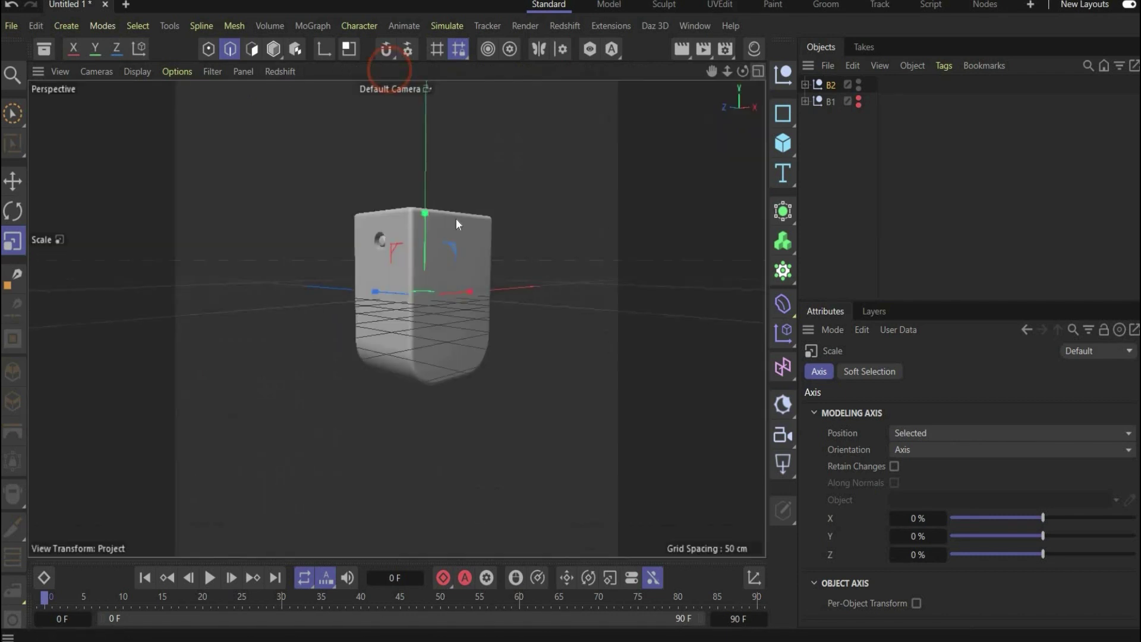
key(alt+Tab)
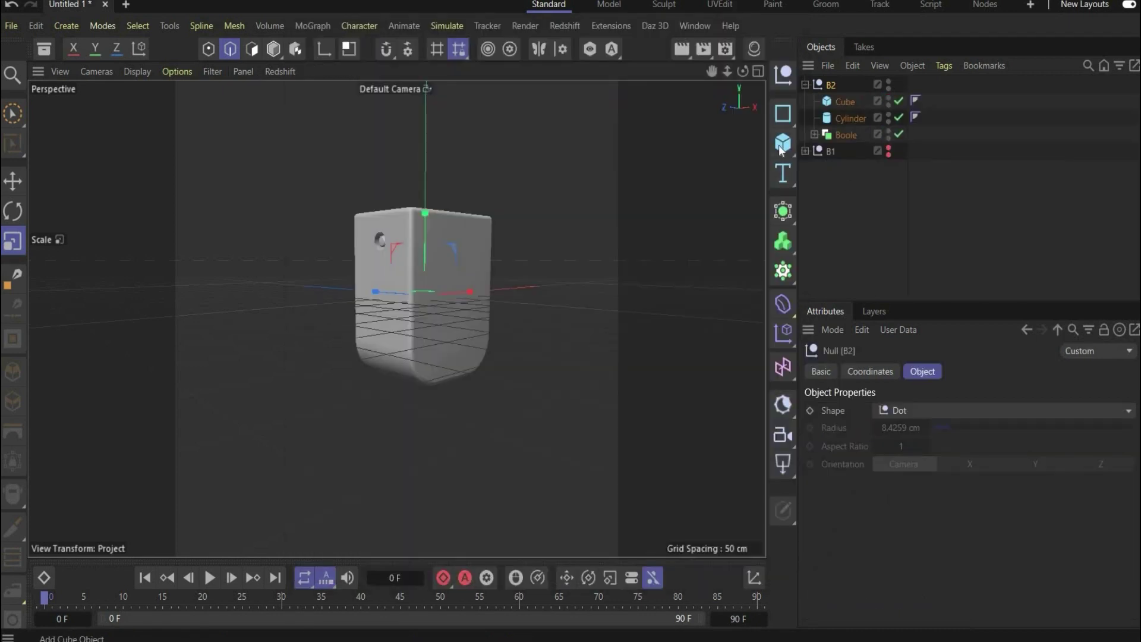
Add a cylinder to the B2 group with radius 25 cm and height 62 cm.
click(782, 142)
click(932, 181)
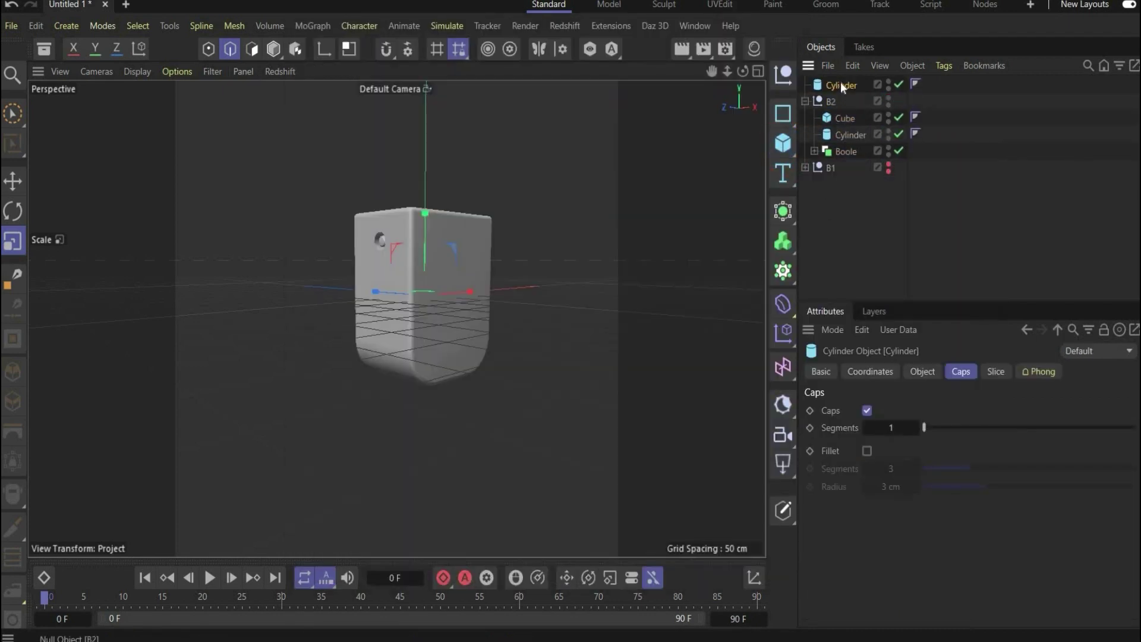
drag(842, 113, 844, 111)
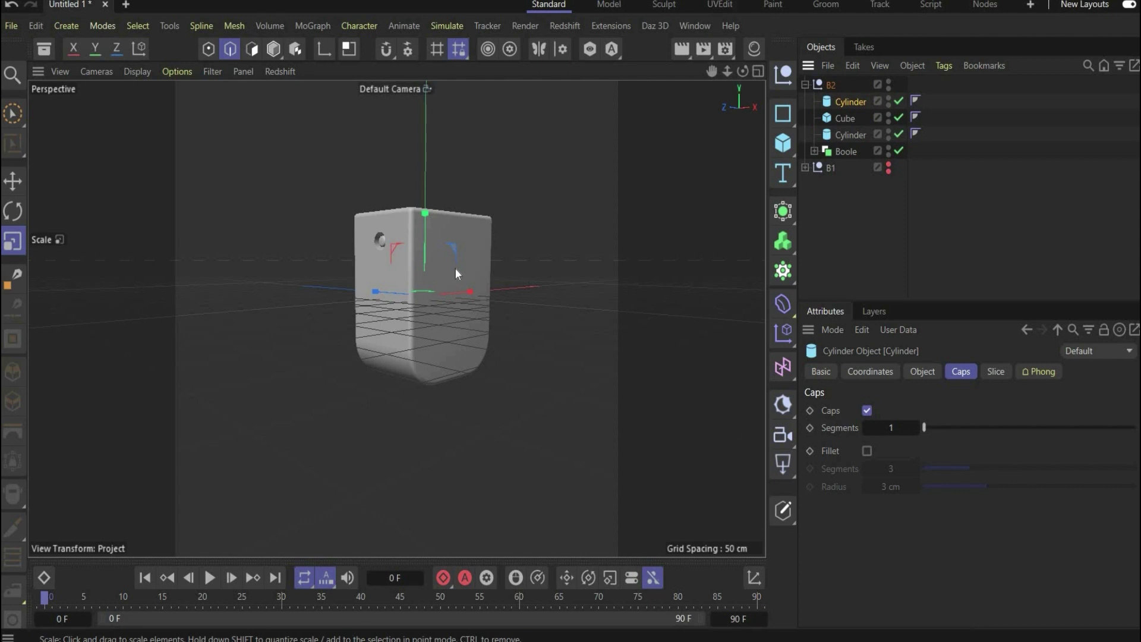
click(922, 371)
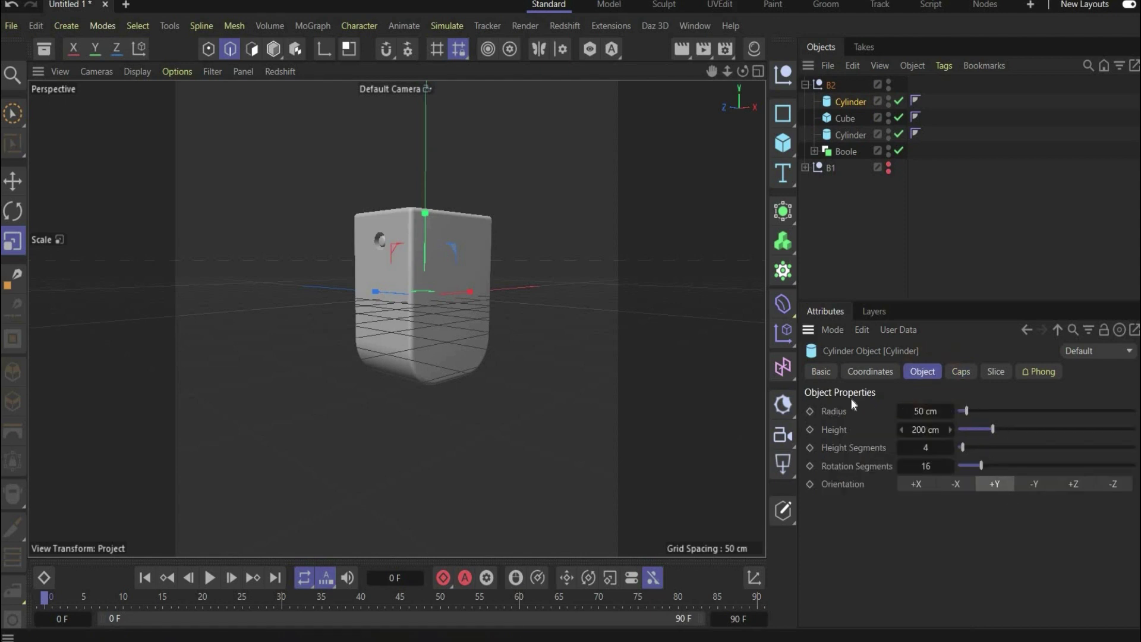
click(921, 409)
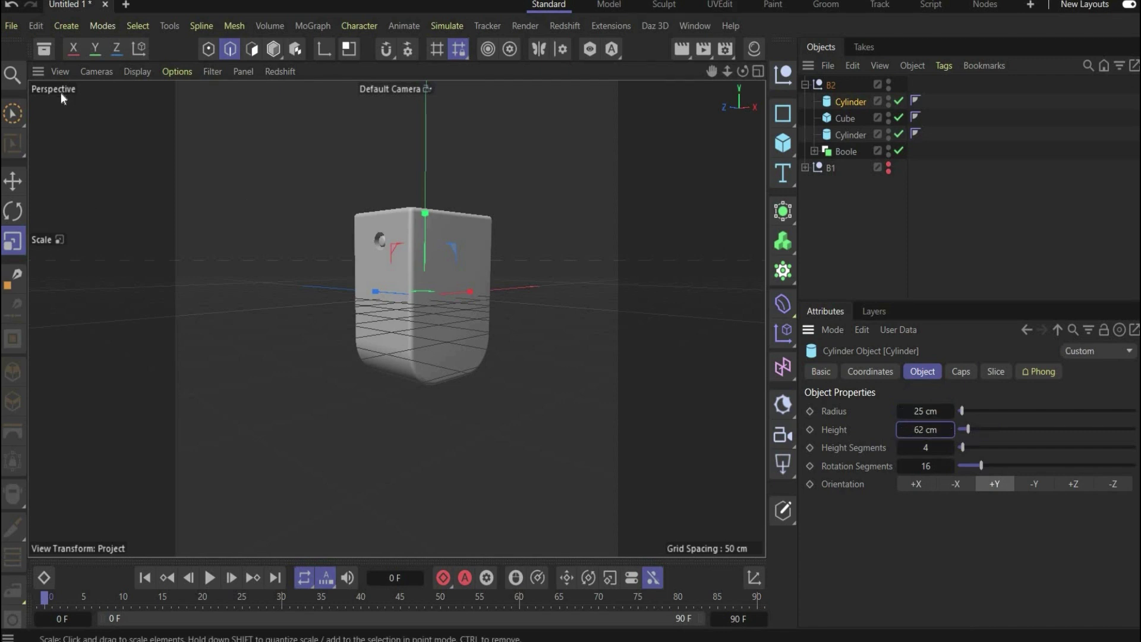
Raise the new cylinder along Y so it sits on the bottle's top face as a cap.
click(21, 180)
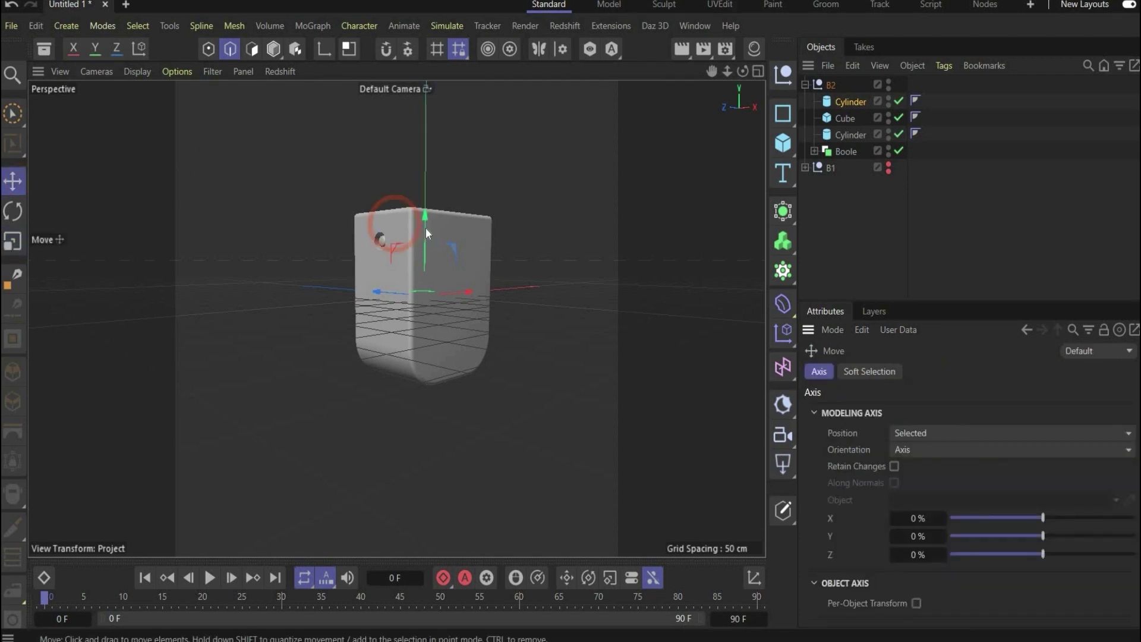
drag(425, 229, 444, 143)
middle_click(612, 389)
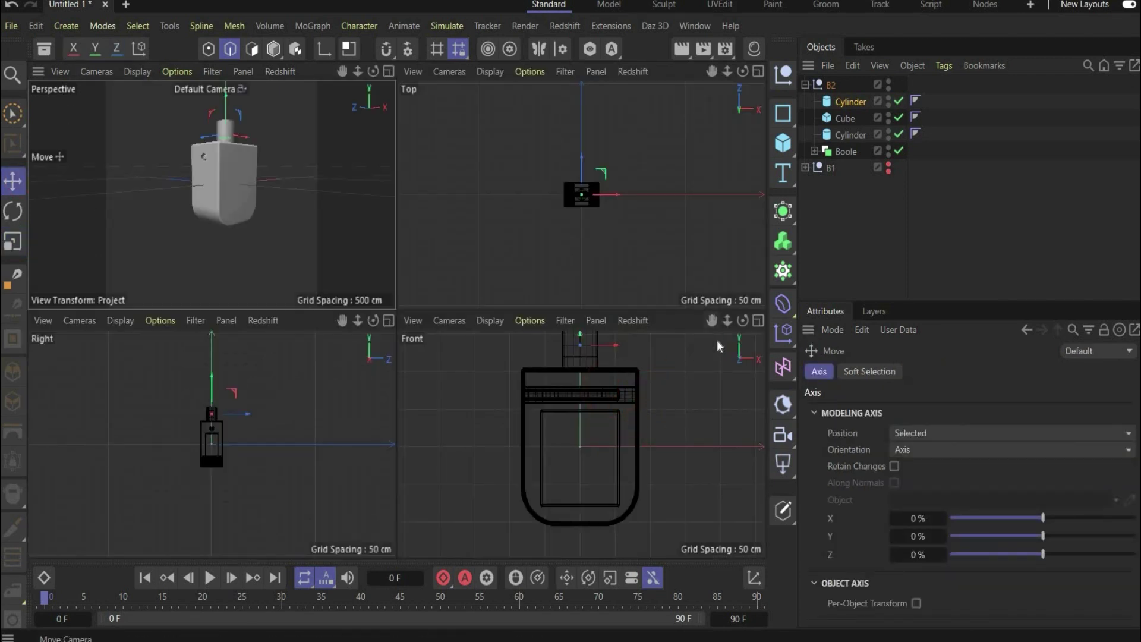
scroll(626, 395, down, 3)
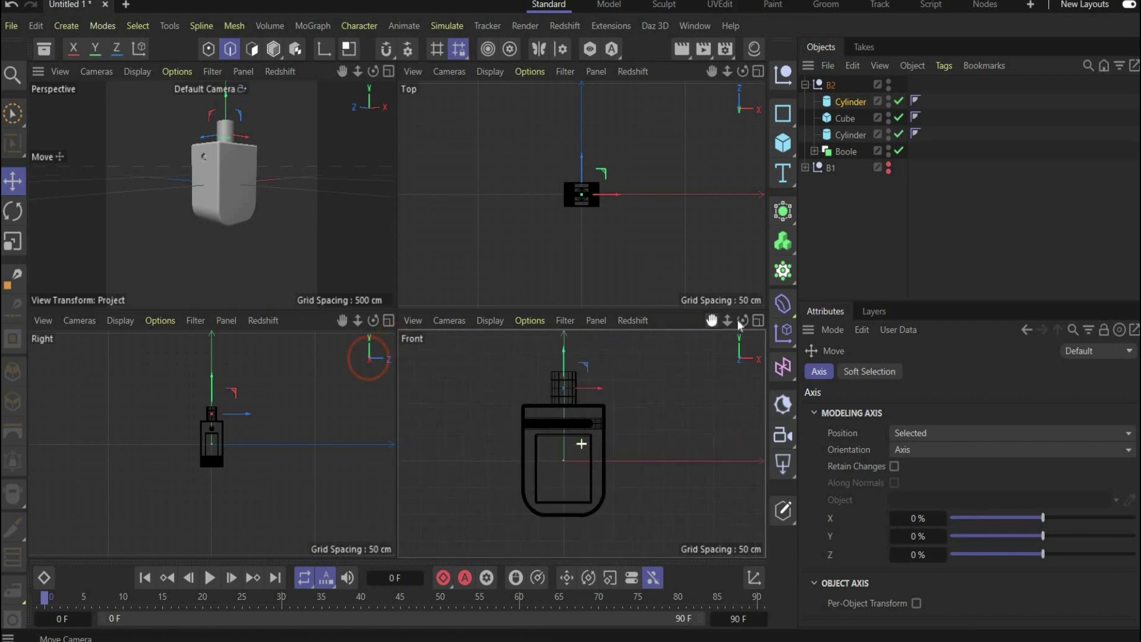
click(758, 320)
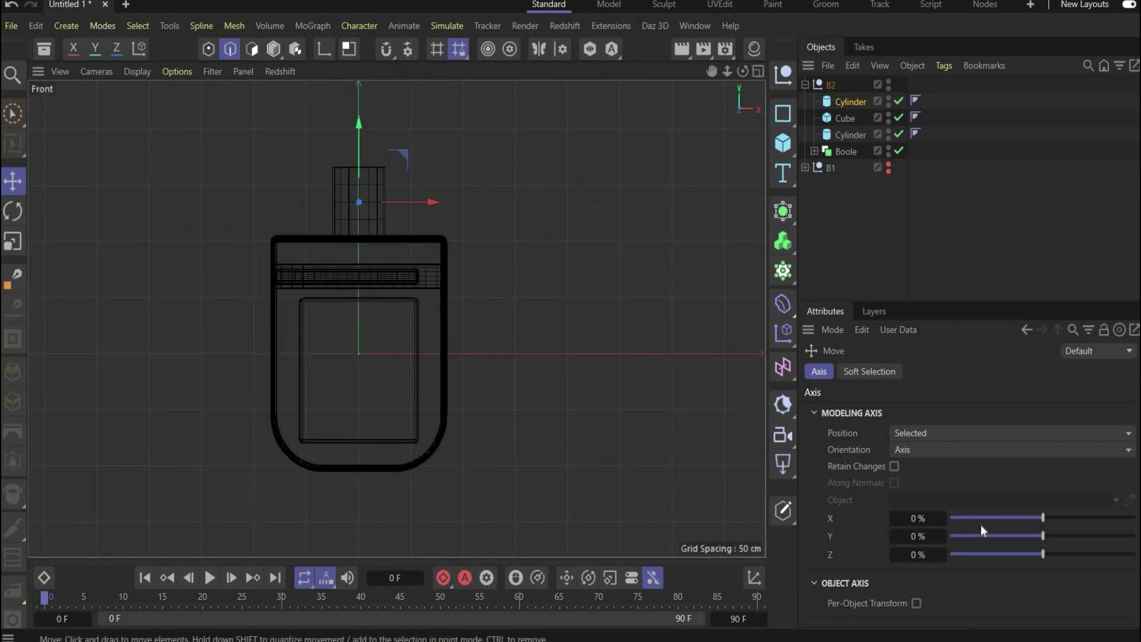
Enable filleted caps on the bottle's top cylinder, with 3 segments and a 3 cm radius.
click(849, 101)
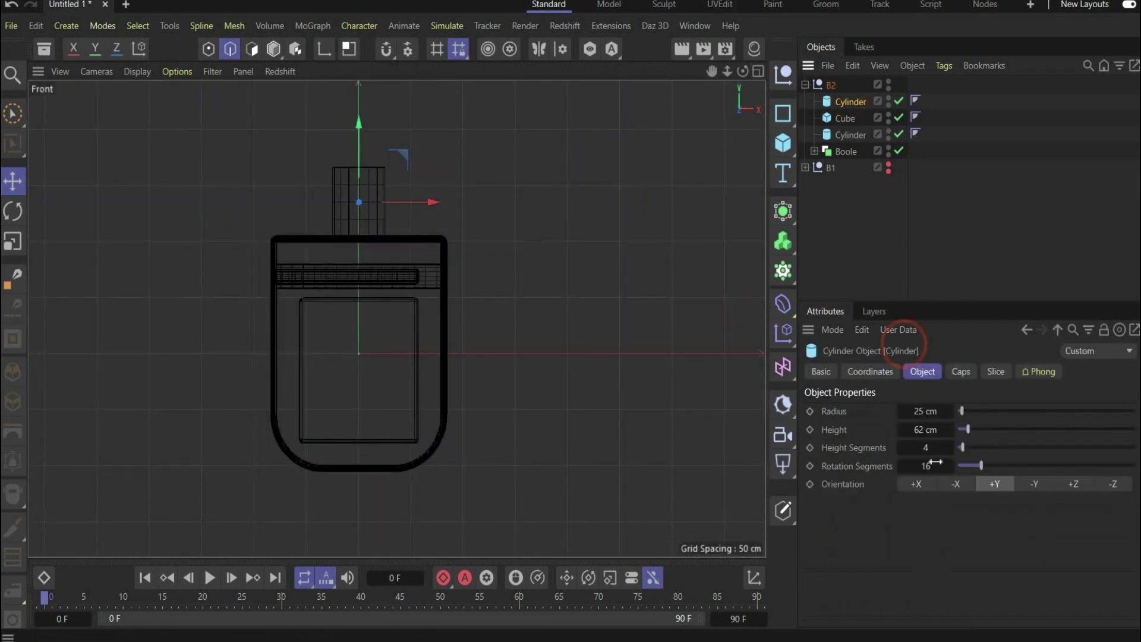
click(963, 372)
click(866, 451)
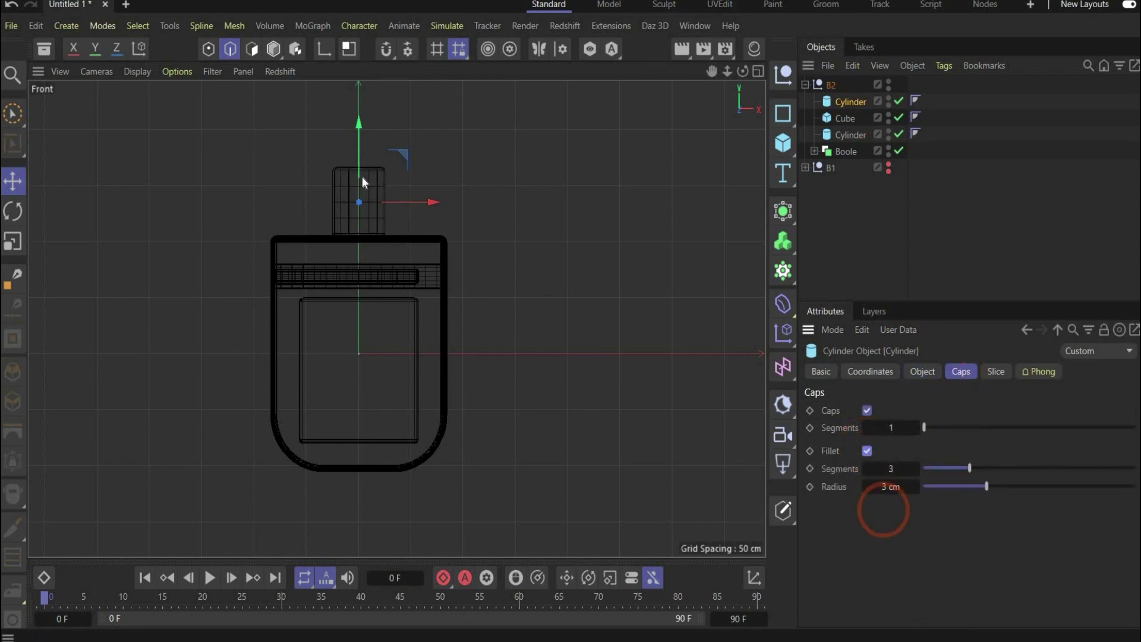
Lower the cap cylinder slightly so it meets the bottle's top face, and compare it with the reference artwork.
drag(359, 127, 359, 128)
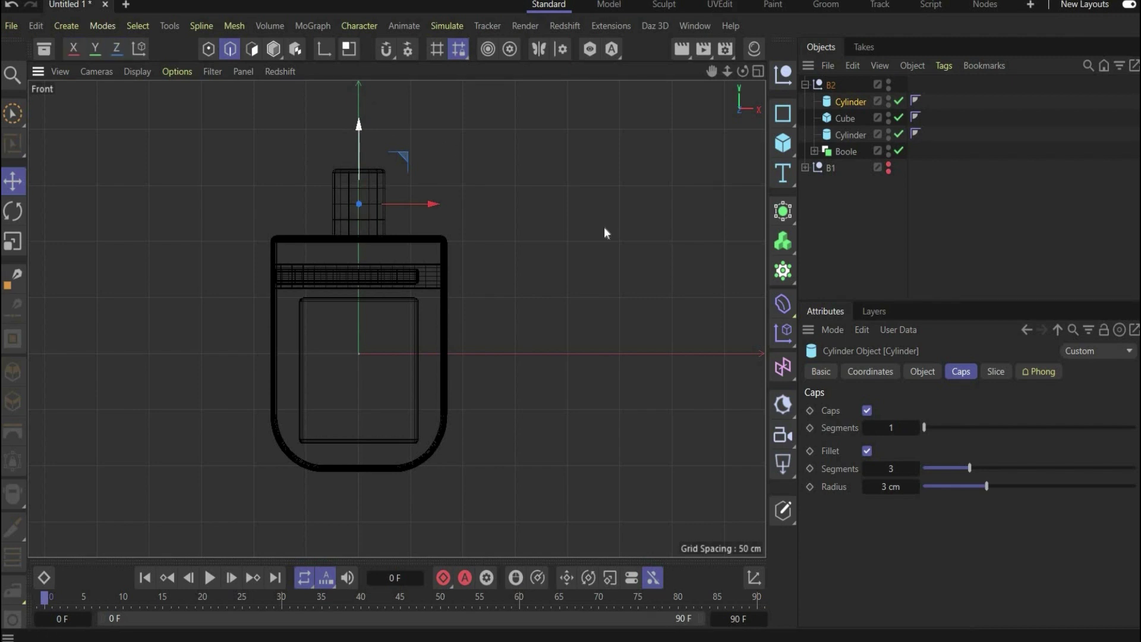
key(alt+Tab)
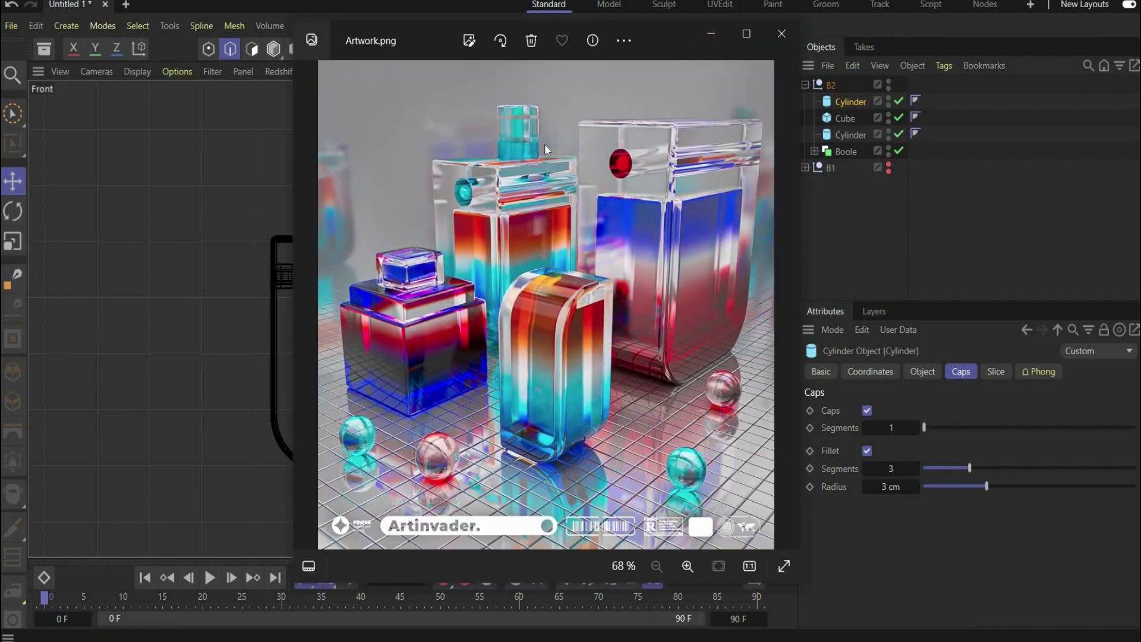
click(705, 40)
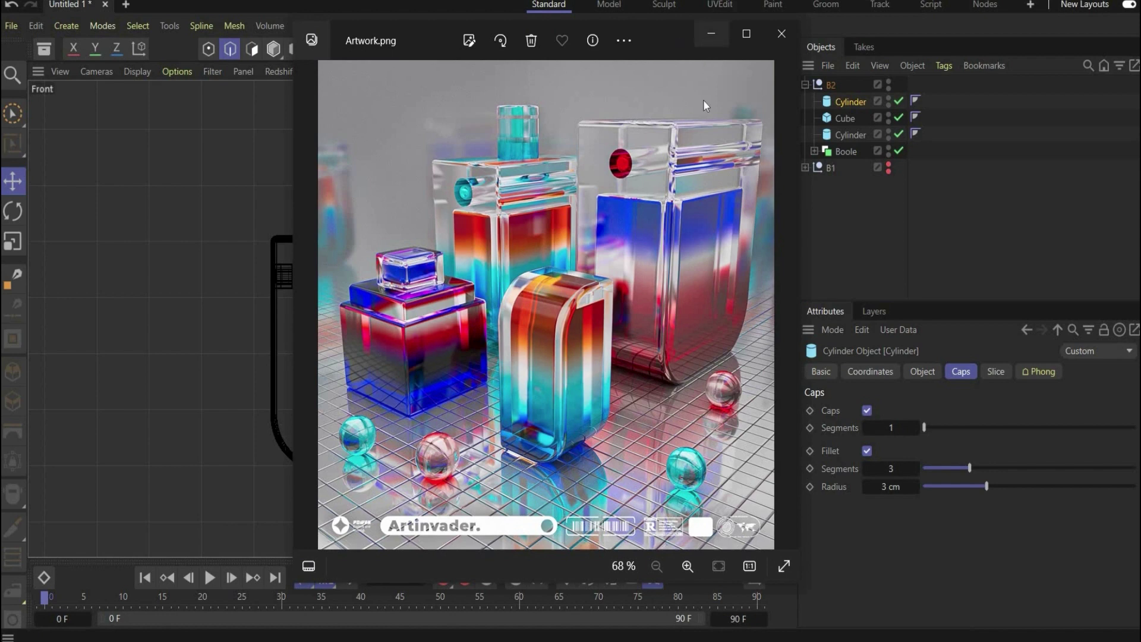
Duplicate the cap cylinder inside the B2 group.
click(850, 101)
key(ctrl+c)
key(ctrl+v)
drag(839, 84, 833, 101)
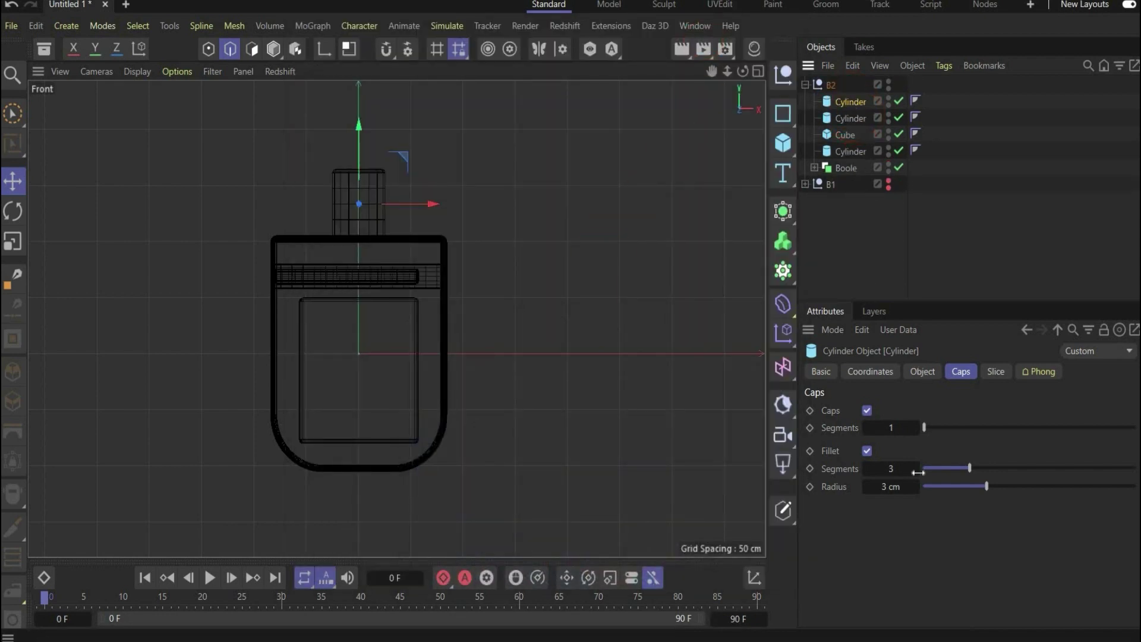
Set the copied cylinder's radius to 15 cm and height to 24 cm, and lower it to the base of the cap.
click(921, 371)
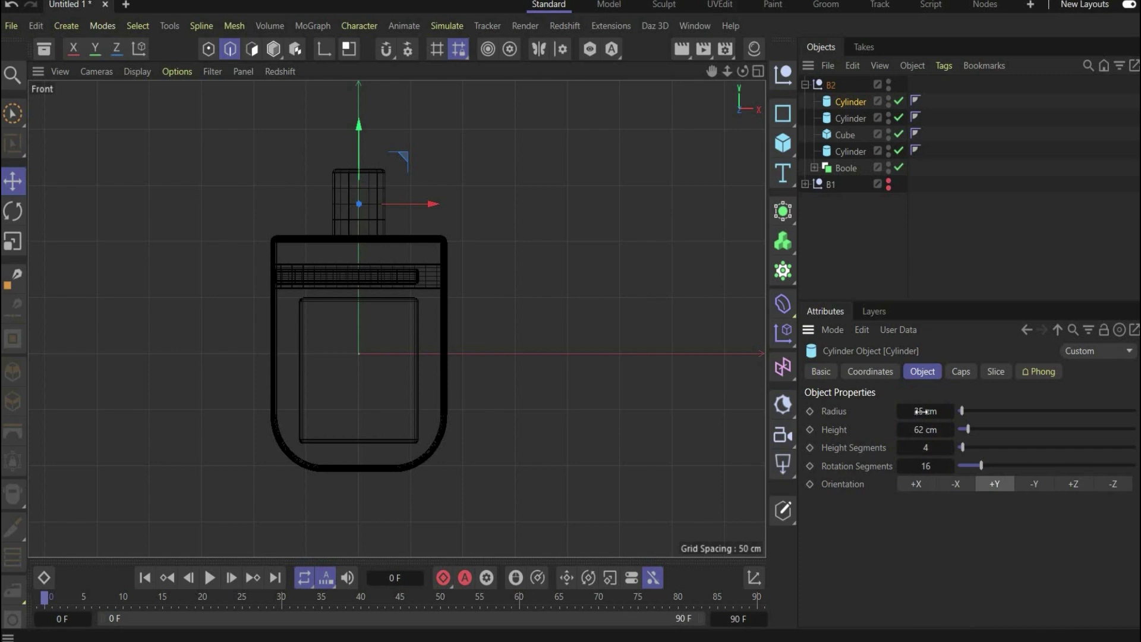
double_click(925, 411)
text(15)
key(Return)
double_click(924, 428)
text(24)
key(Return)
drag(357, 144, 357, 167)
Duplicate the inner cap cylinder within B2, set the copy's height to 20 cm, and raise it about 26 cm along Y.
click(843, 100)
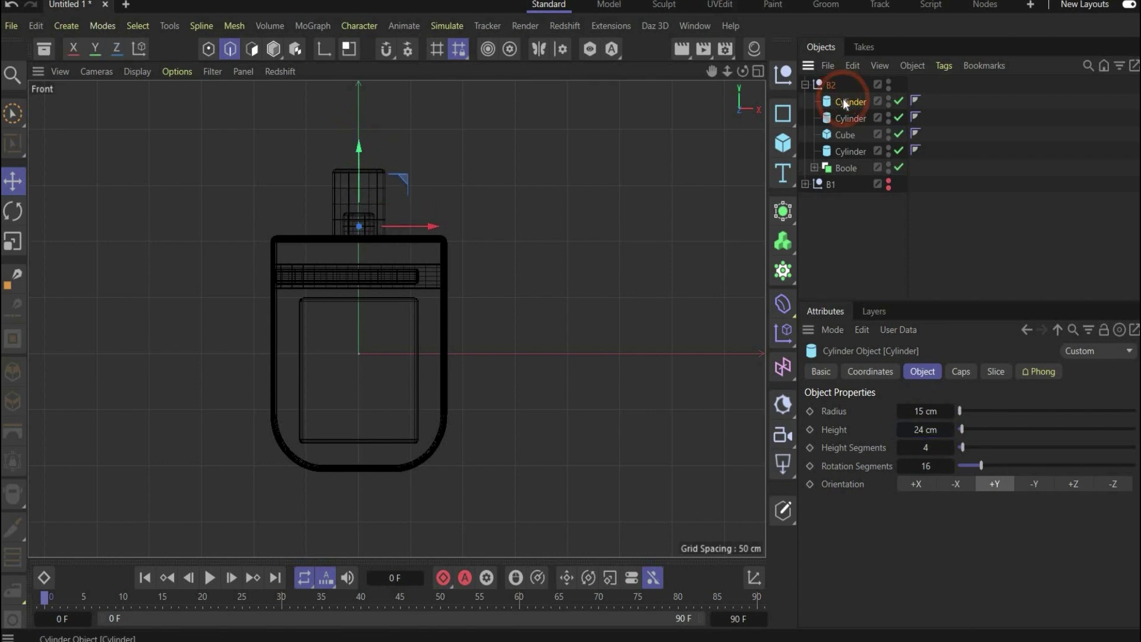
key(ctrl+c)
key(ctrl+v)
drag(825, 84, 842, 105)
double_click(924, 429)
text(20)
key(Return)
drag(361, 153, 373, 119)
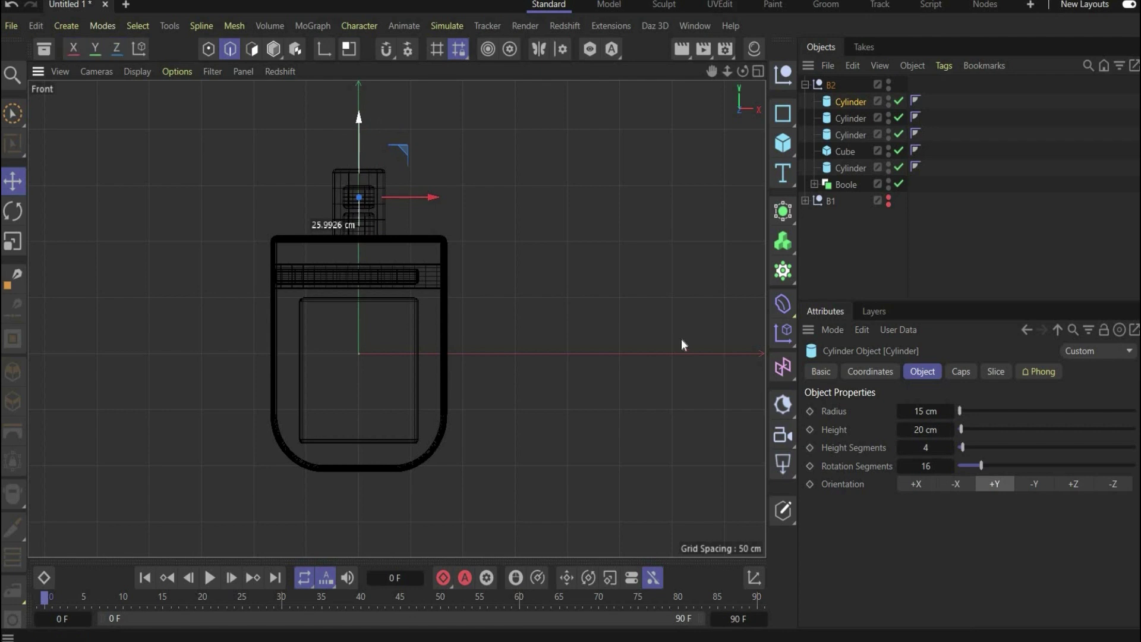
Duplicate the upper inner cylinder, raise the copy to the top of the cap, and set its height to 9 cm.
mouse_move(853, 100)
mouse_down()
mouse_move(841, 86)
mouse_move(841, 102)
mouse_up()
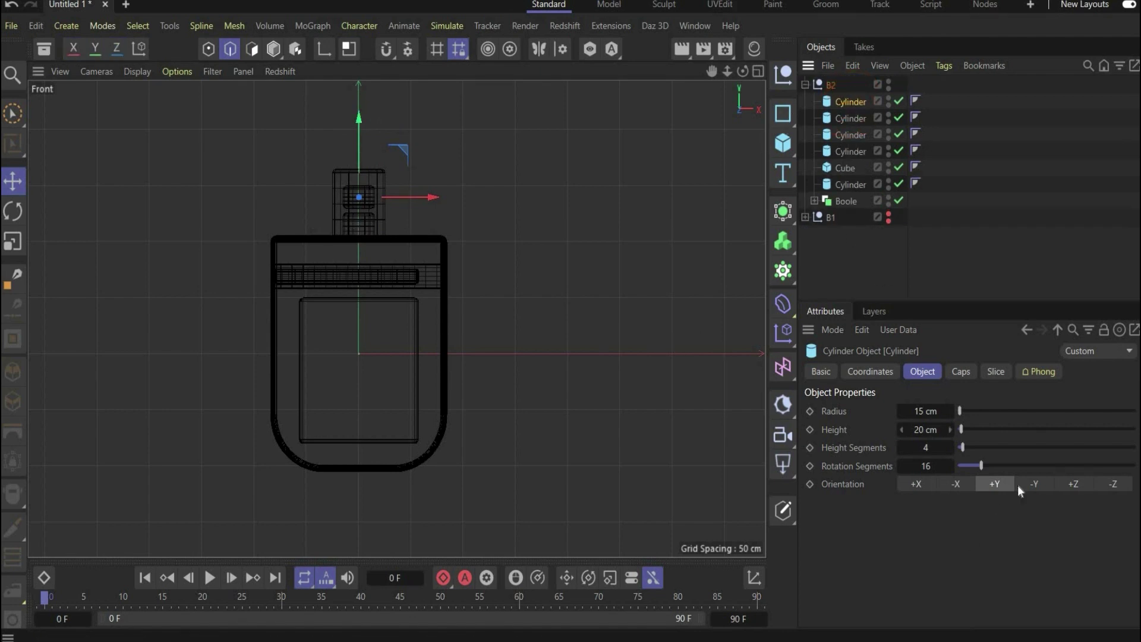
double_click(928, 430)
text(5)
key(Return)
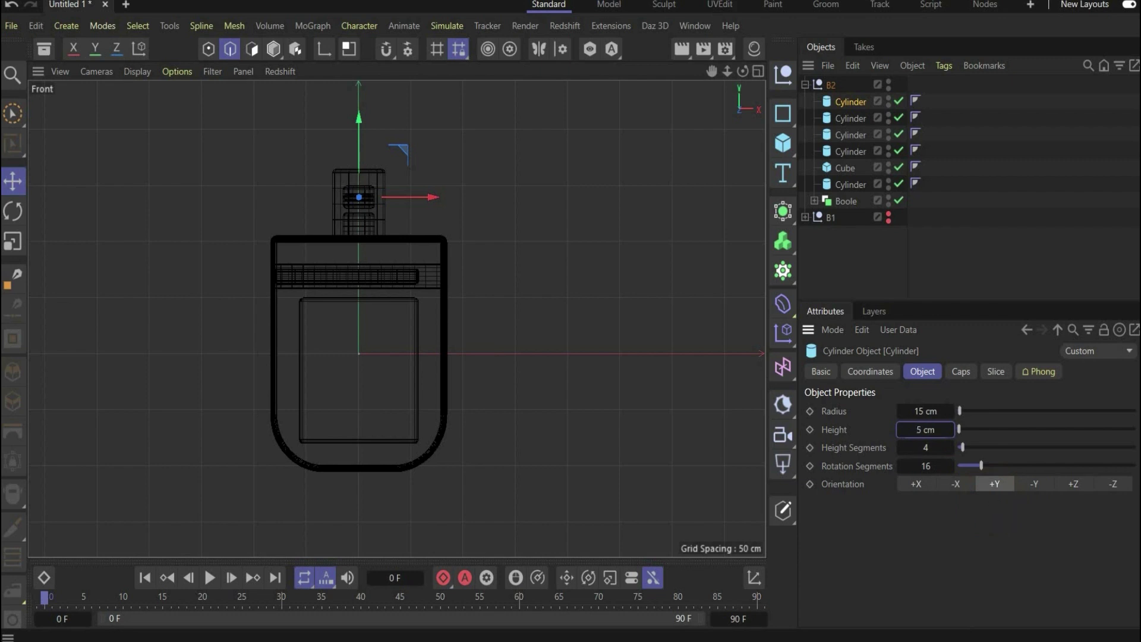
drag(360, 108, 360, 86)
double_click(909, 437)
text(9)
key(Return)
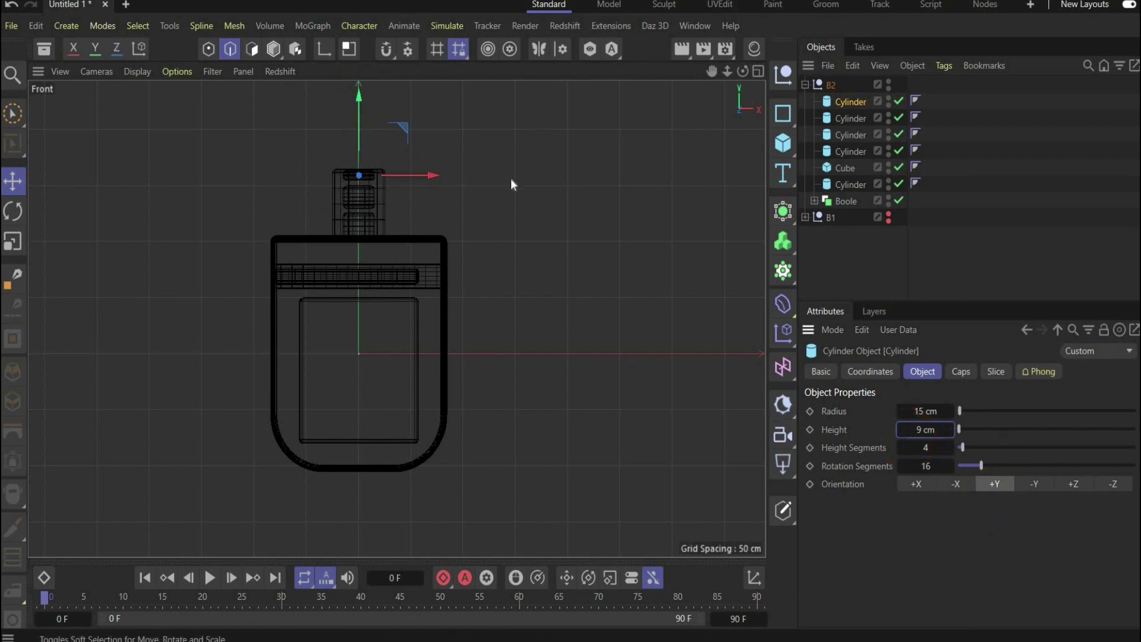
Return to the full perspective view, collapse the B2 group, and hide it in the viewport and render.
click(758, 71)
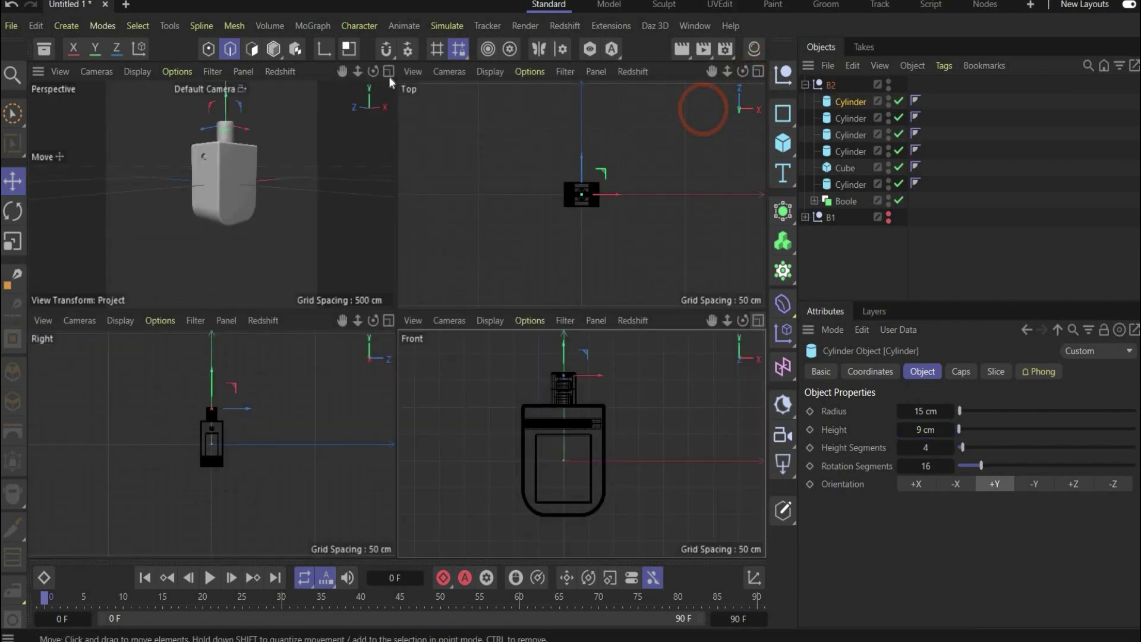
click(388, 71)
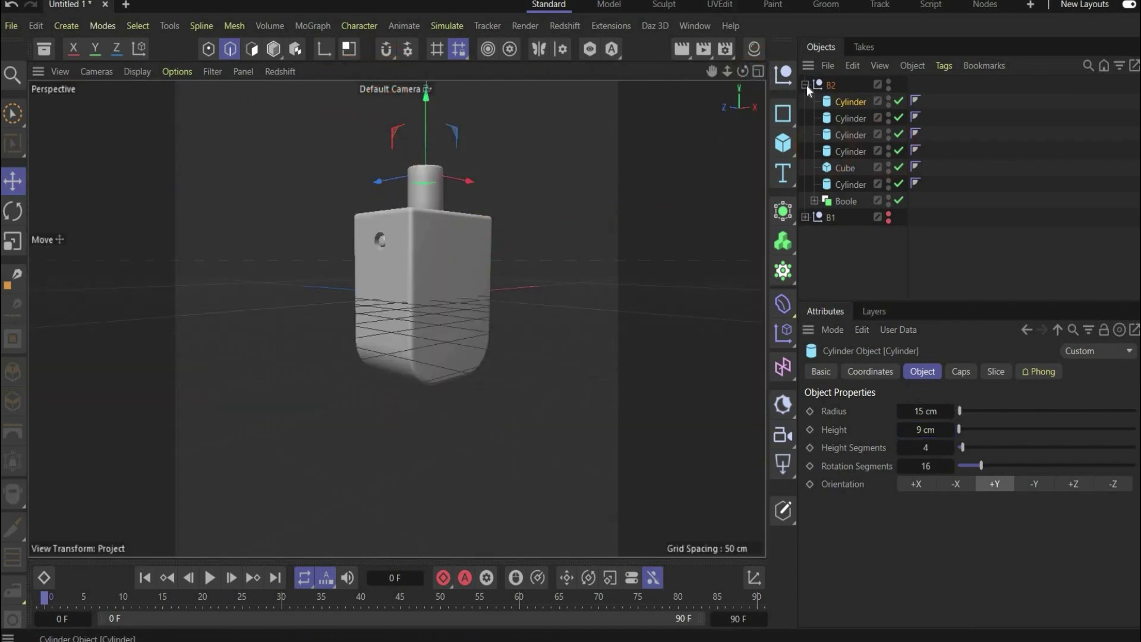
click(805, 84)
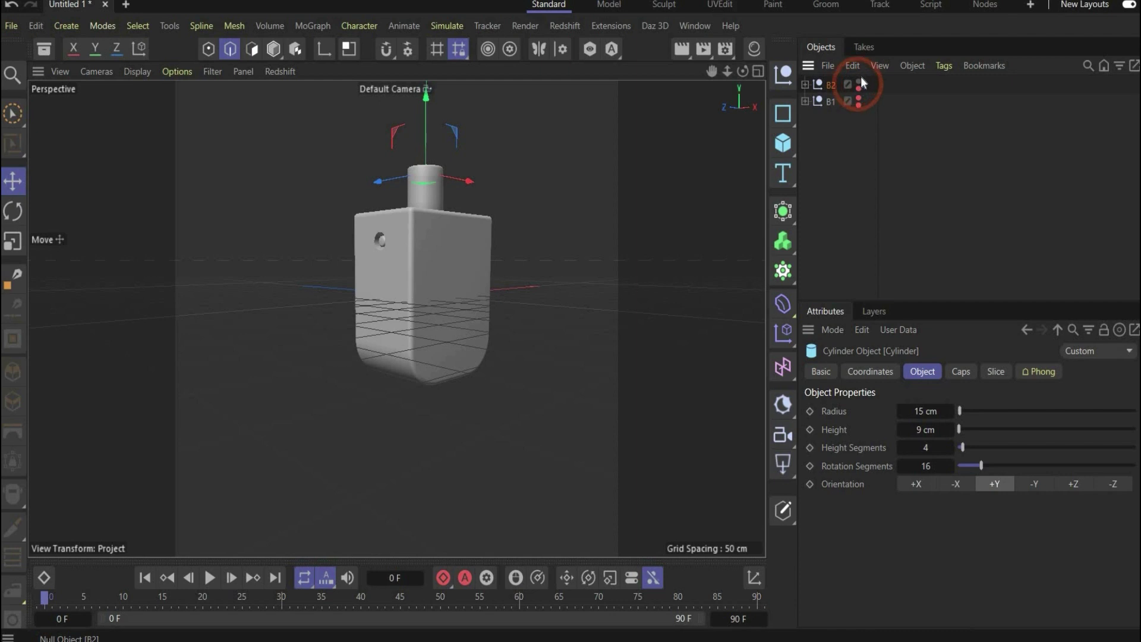
click(861, 78)
double_click(858, 81)
Check the next bottle in the reference artwork and add a cube sized 100 × 200 × 100 cm.
key(alt+Tab)
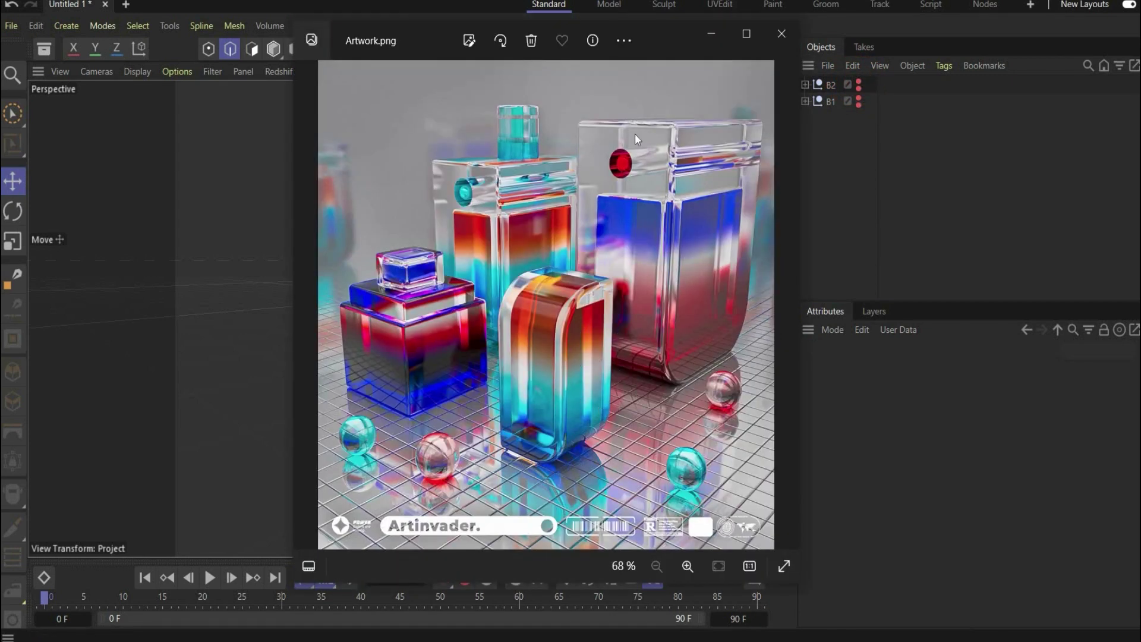
click(712, 36)
drag(782, 143, 842, 176)
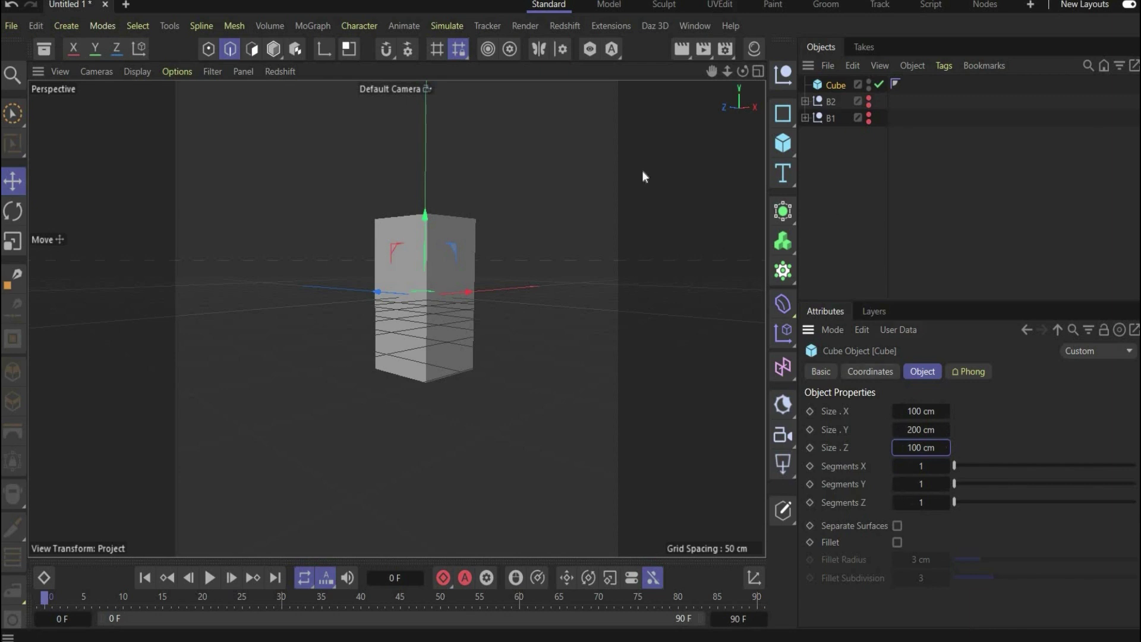
Convert the cube to a polygon object with Current State to Object, and delete the original parametric cube.
drag(743, 71, 835, 90)
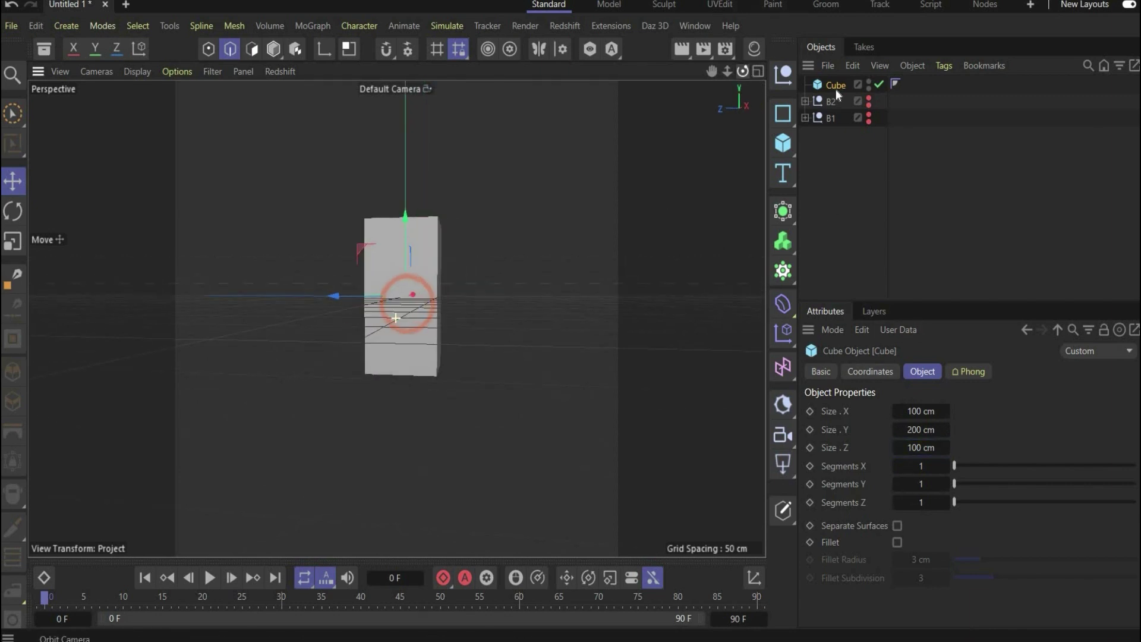
right_click(836, 90)
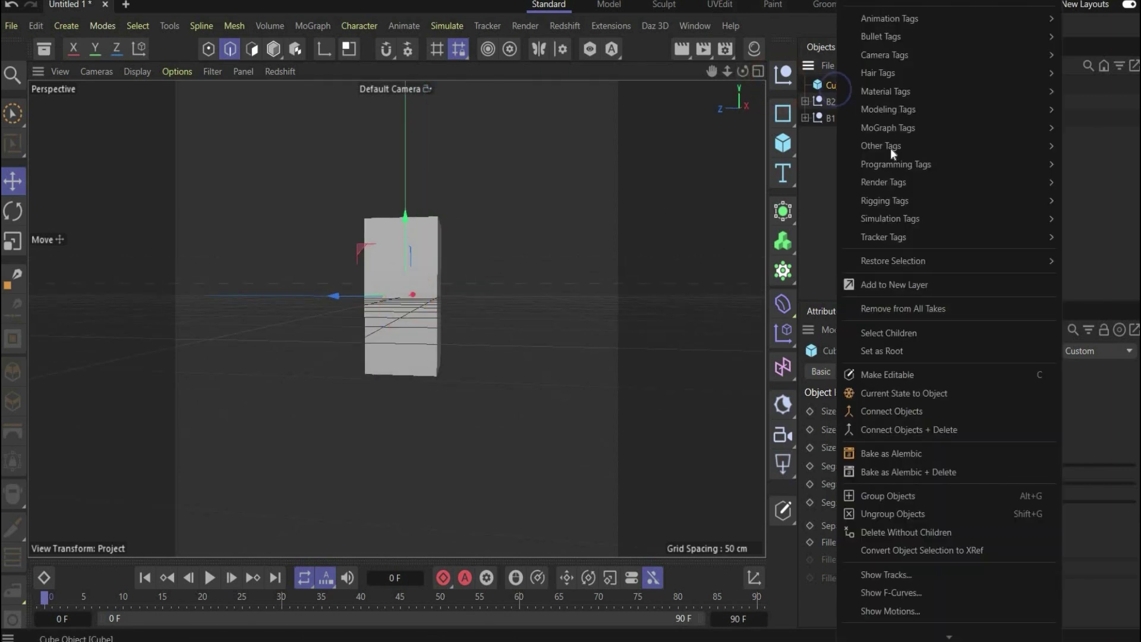
click(932, 393)
drag(743, 71, 606, 359)
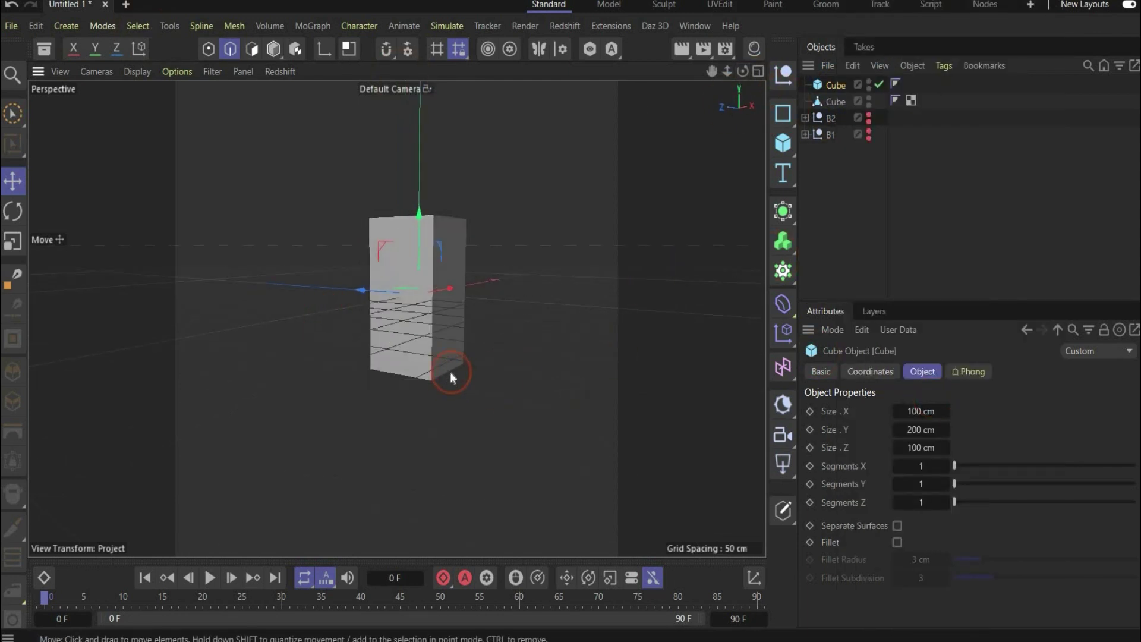
key(Delete)
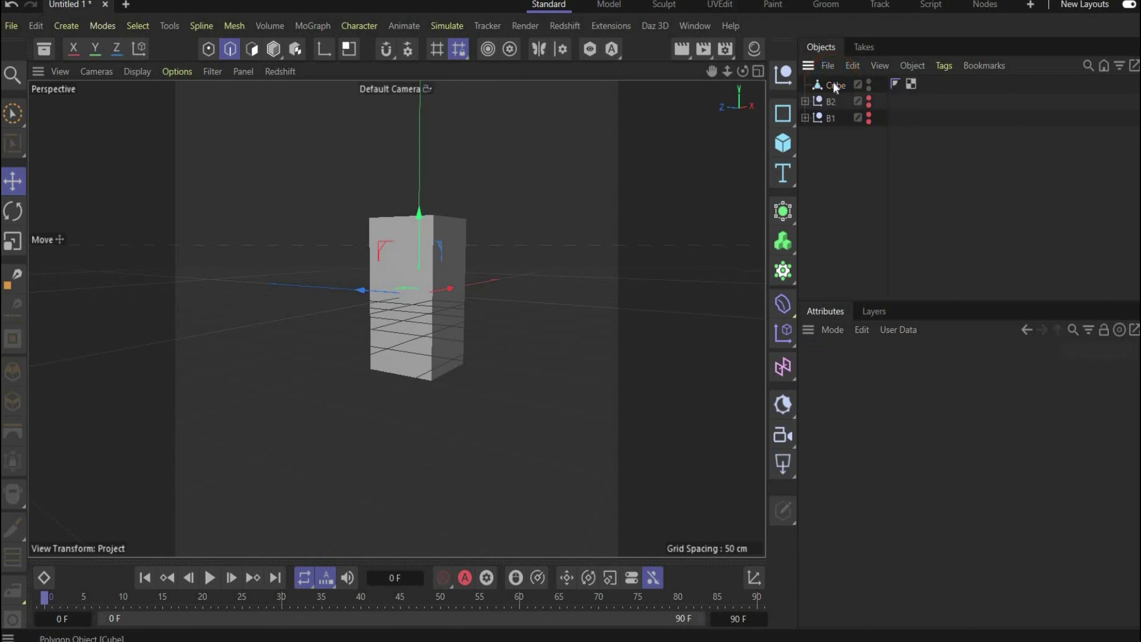
Select one bottom edge and the diagonally opposite top edge of the cube, and store them as an edge selection.
click(458, 366)
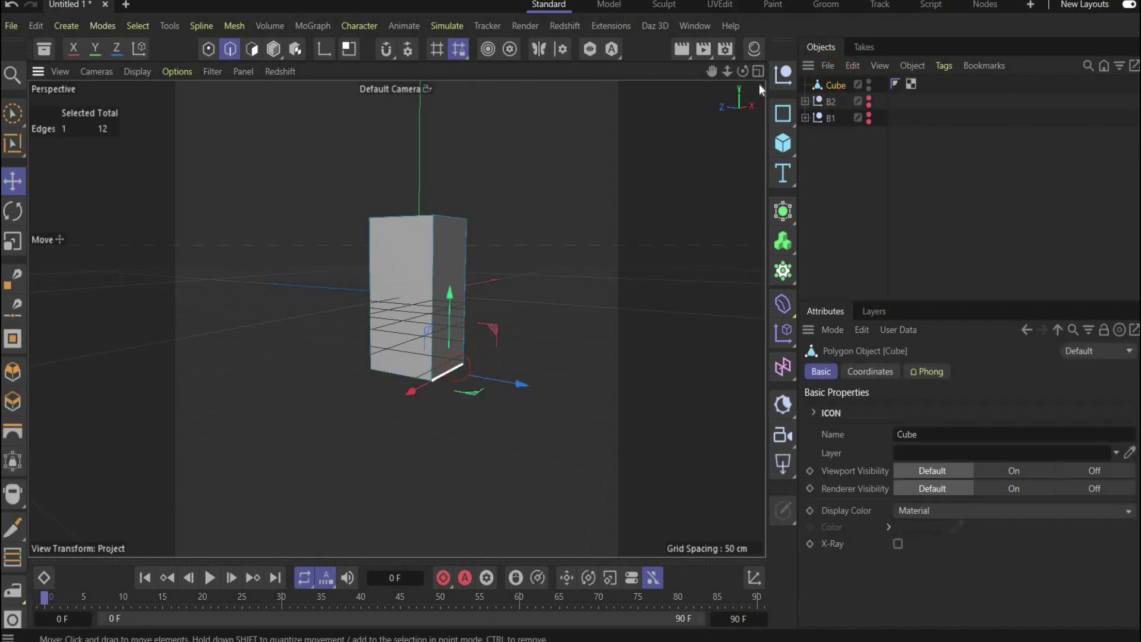
drag(743, 70, 463, 358)
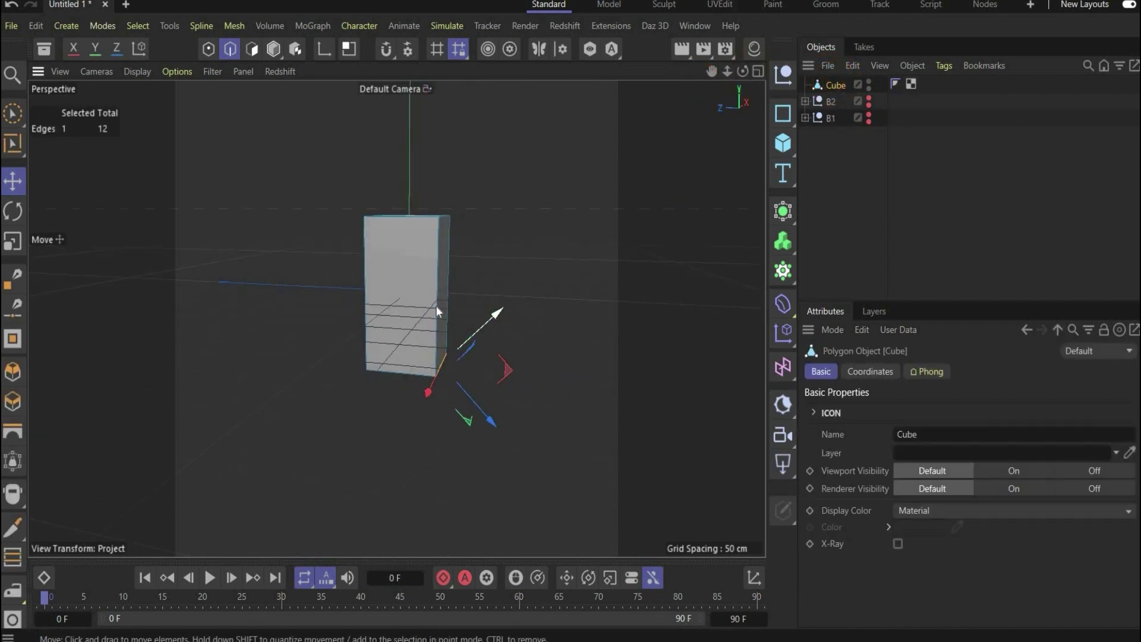
shift+click(412, 222)
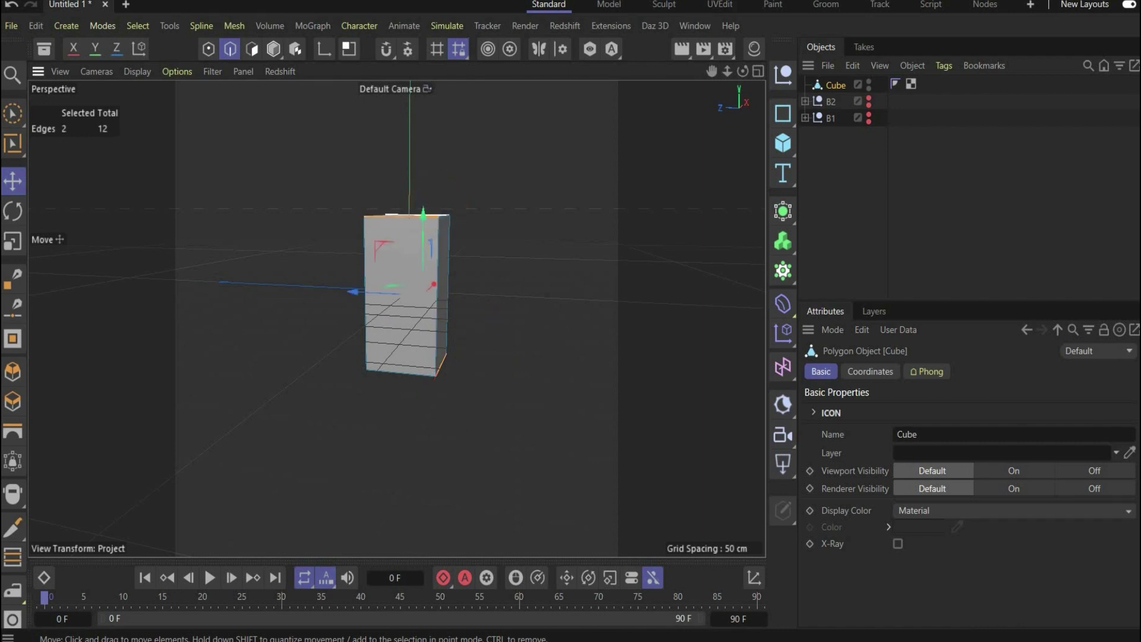
click(138, 26)
click(213, 594)
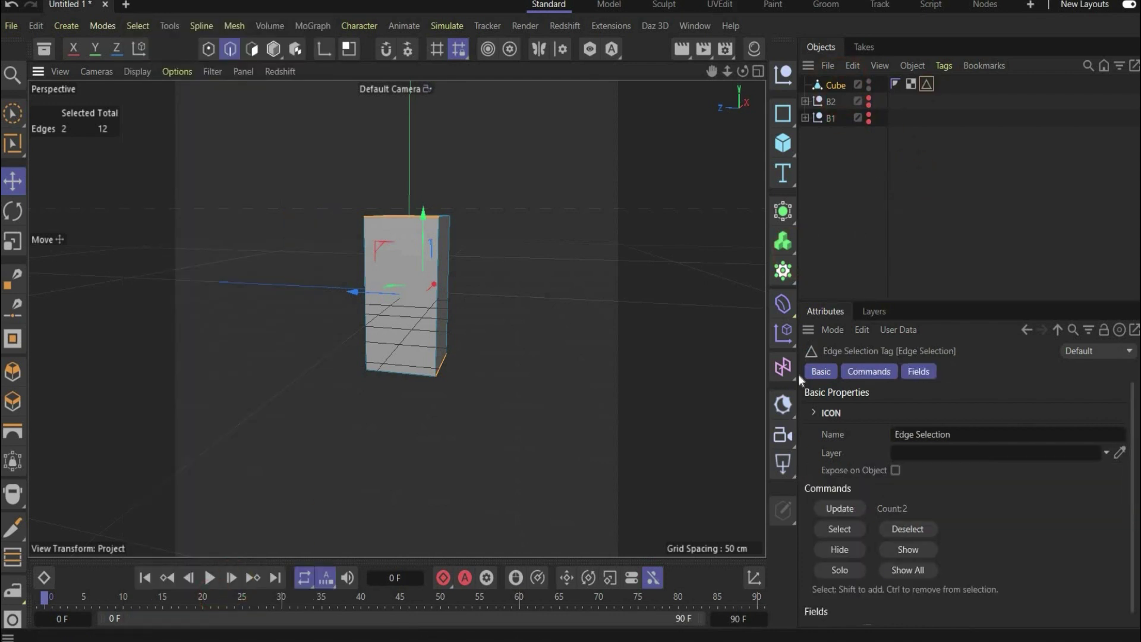
Add a Bevel deformer as a child of the cube and restrict it to the stored edge selection.
click(789, 302)
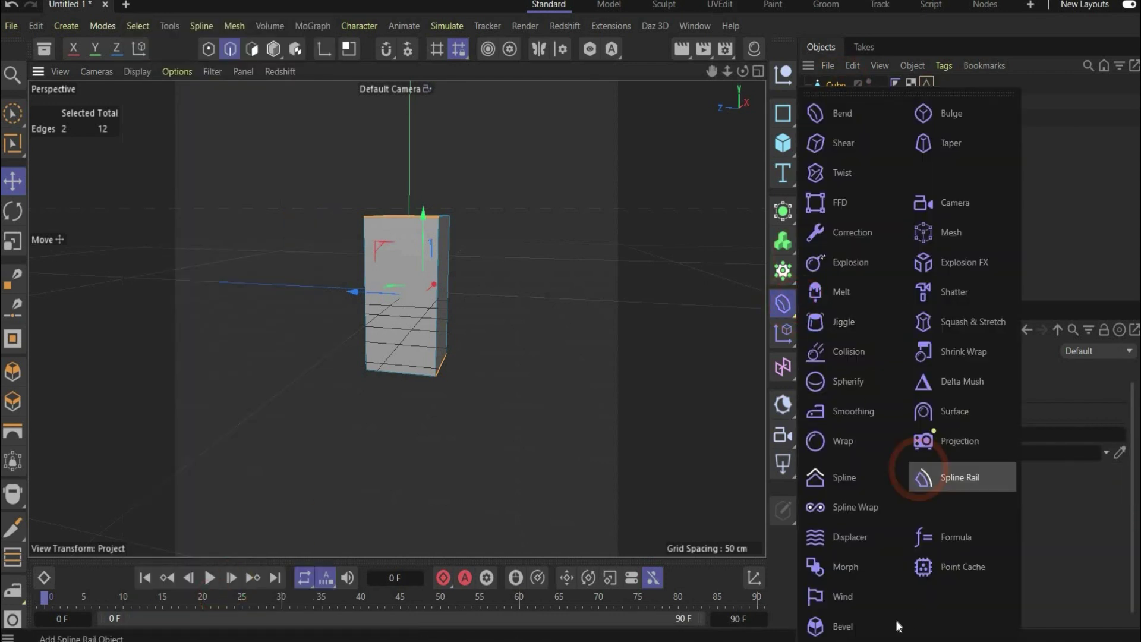
click(840, 621)
drag(838, 100, 838, 103)
click(933, 78)
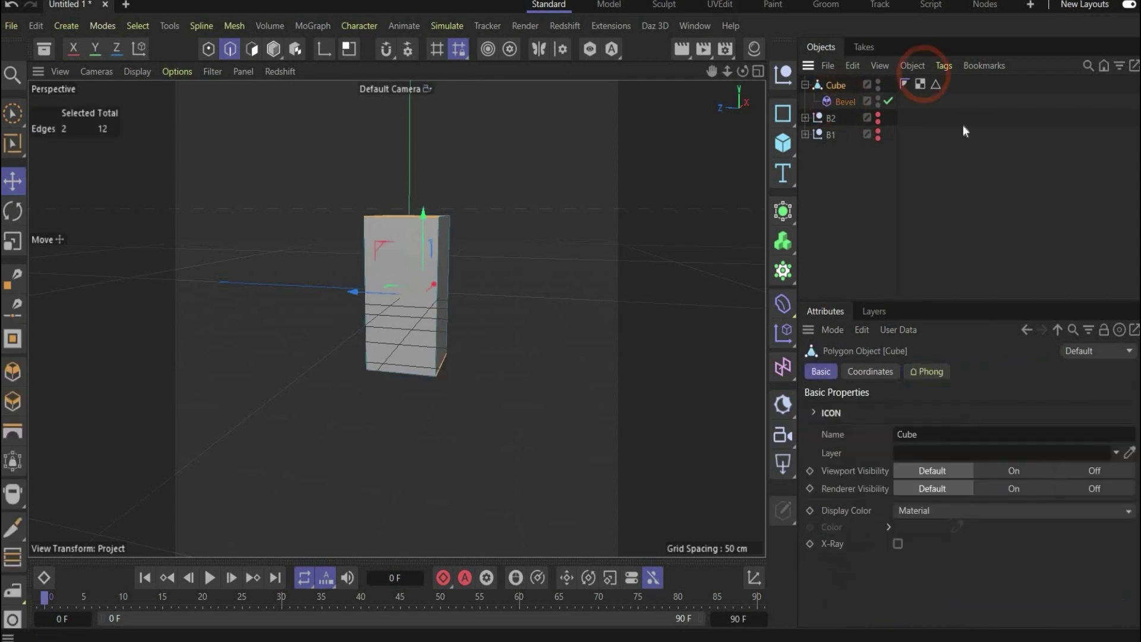
click(847, 104)
drag(937, 86, 908, 463)
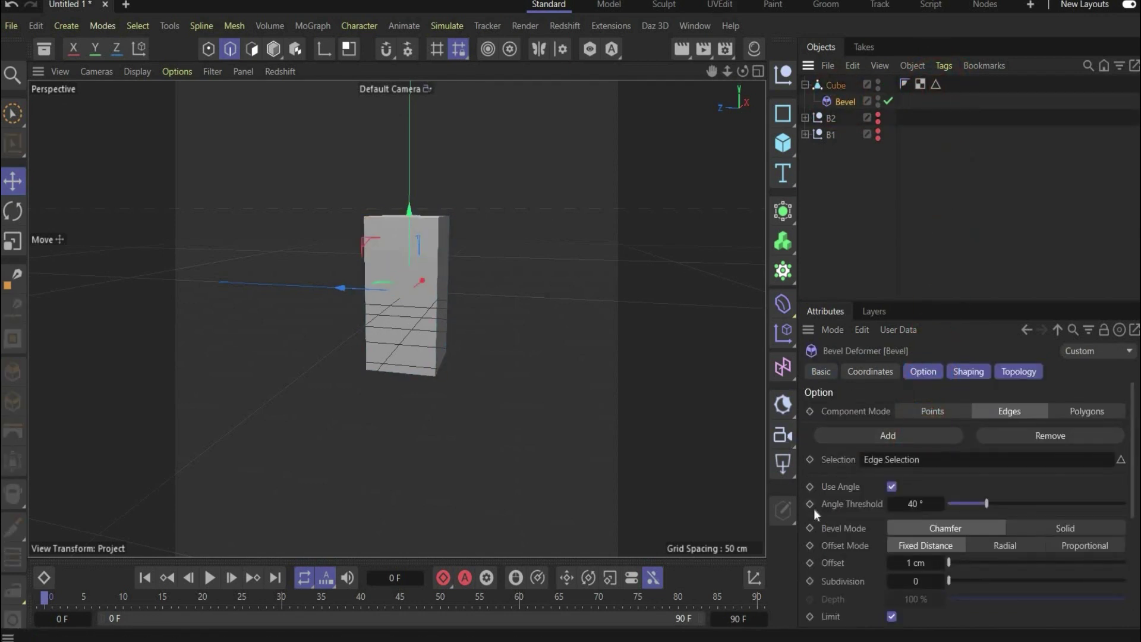
Set the Bevel deformer's offset to 34 cm and its subdivision to 12.
click(918, 563)
double_click(918, 562)
text(34)
key(Return)
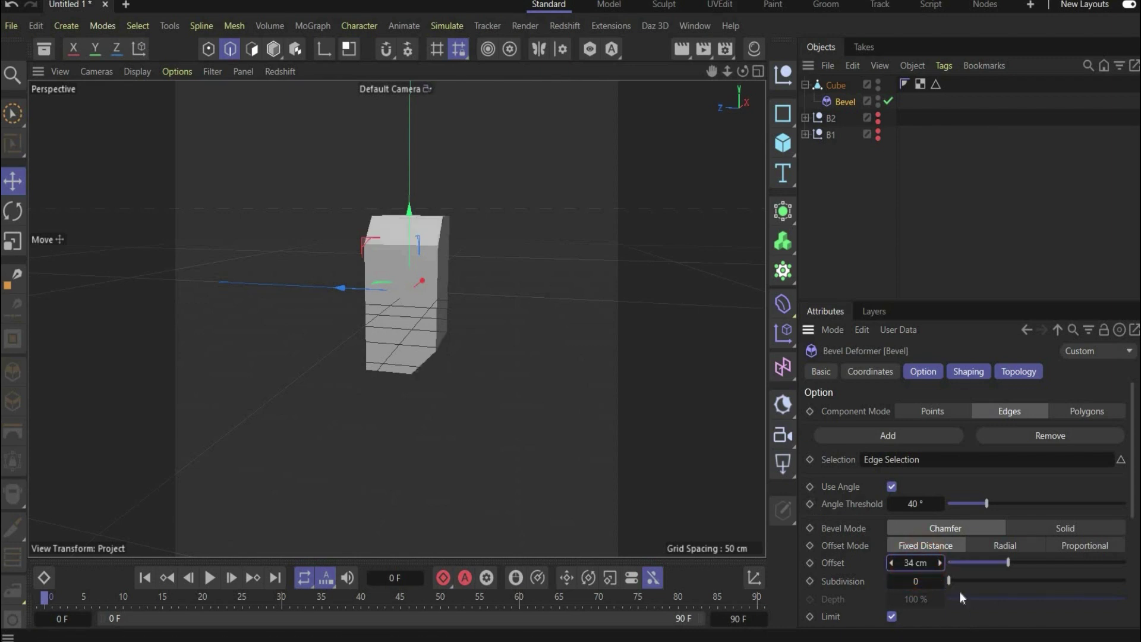
click(922, 581)
key(Return)
drag(743, 71, 324, 291)
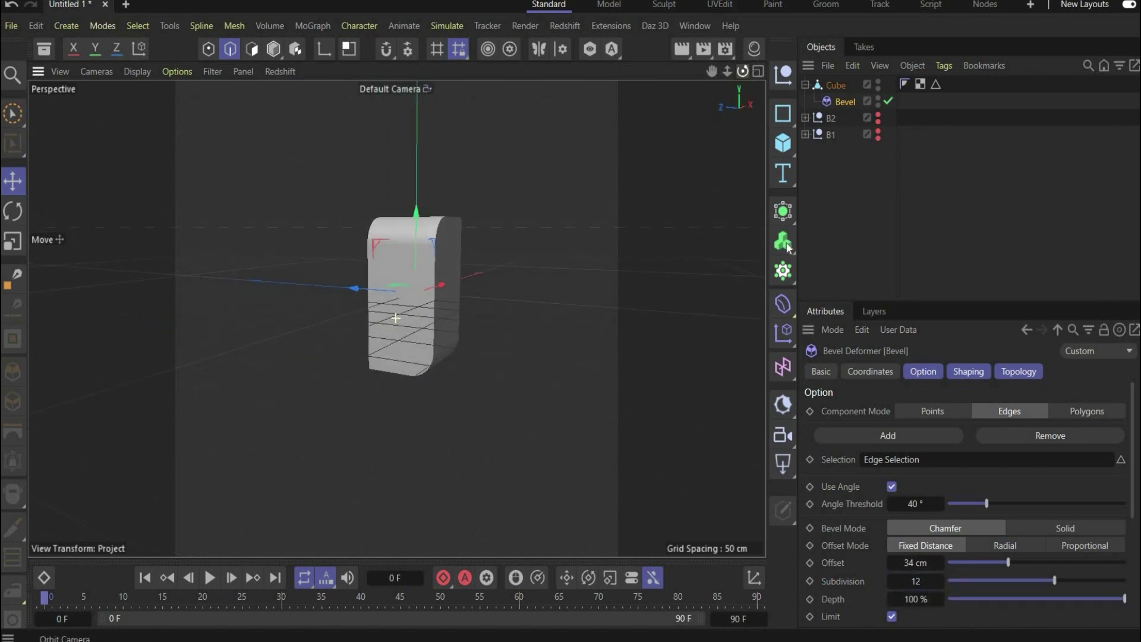
Add a second Bevel deformer below the first under the cube, with a 5 cm offset and 12 subdivisions.
click(795, 301)
click(843, 620)
drag(847, 87, 845, 123)
drag(912, 564, 1045, 563)
text(5)
key(Return)
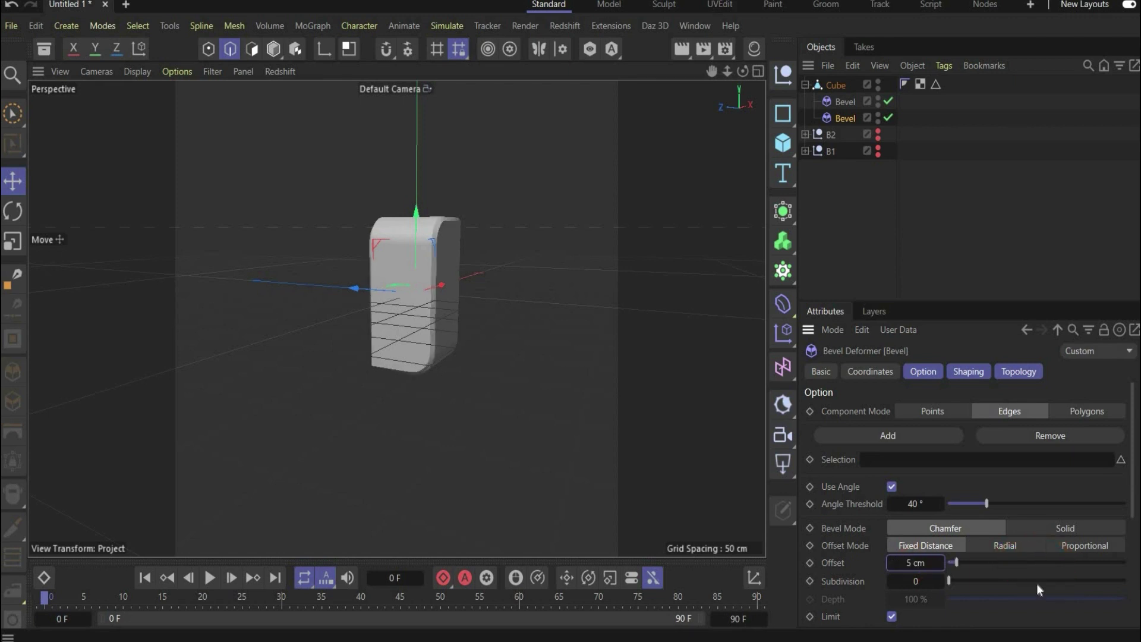
click(915, 581)
text(12)
key(Return)
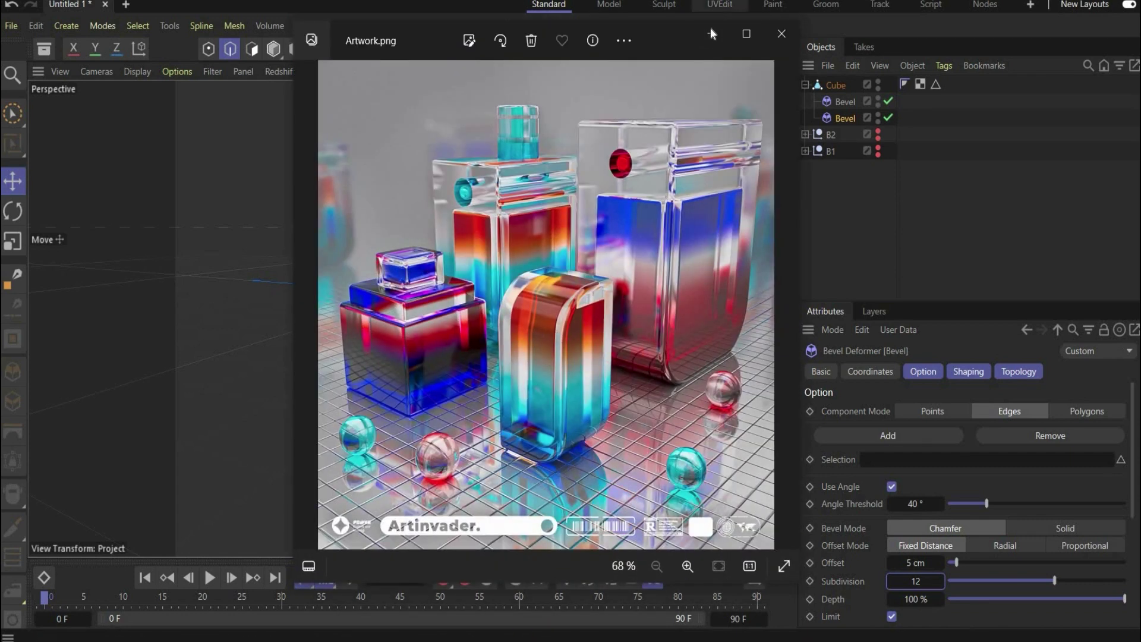
Collapse the beveled cube's hierarchy, duplicate the cube with its deformers, and show all four views.
click(809, 101)
click(805, 85)
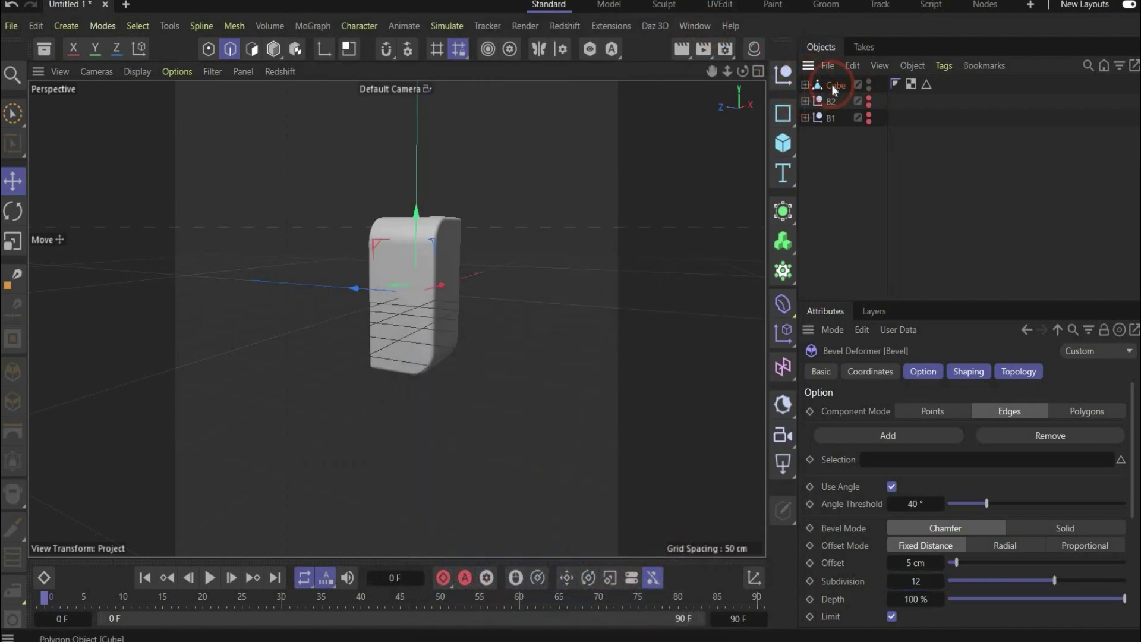
click(832, 85)
key(ctrl+c)
key(ctrl+v)
click(758, 72)
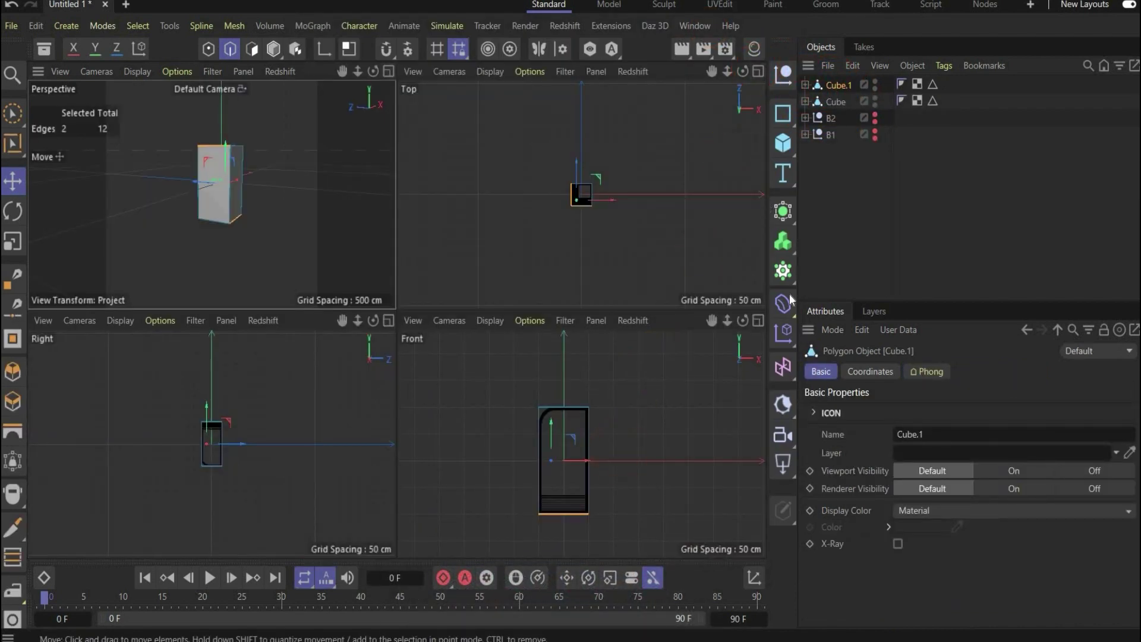
Try to scale the duplicated cube down along X in the front view, and undo the scaling.
click(847, 84)
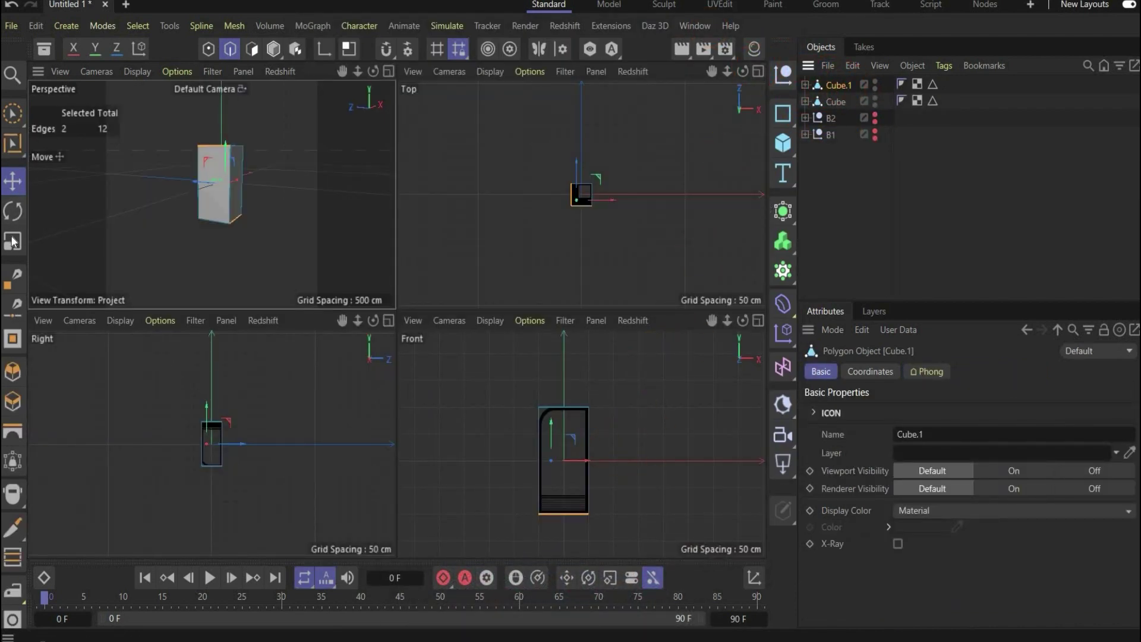
key(t)
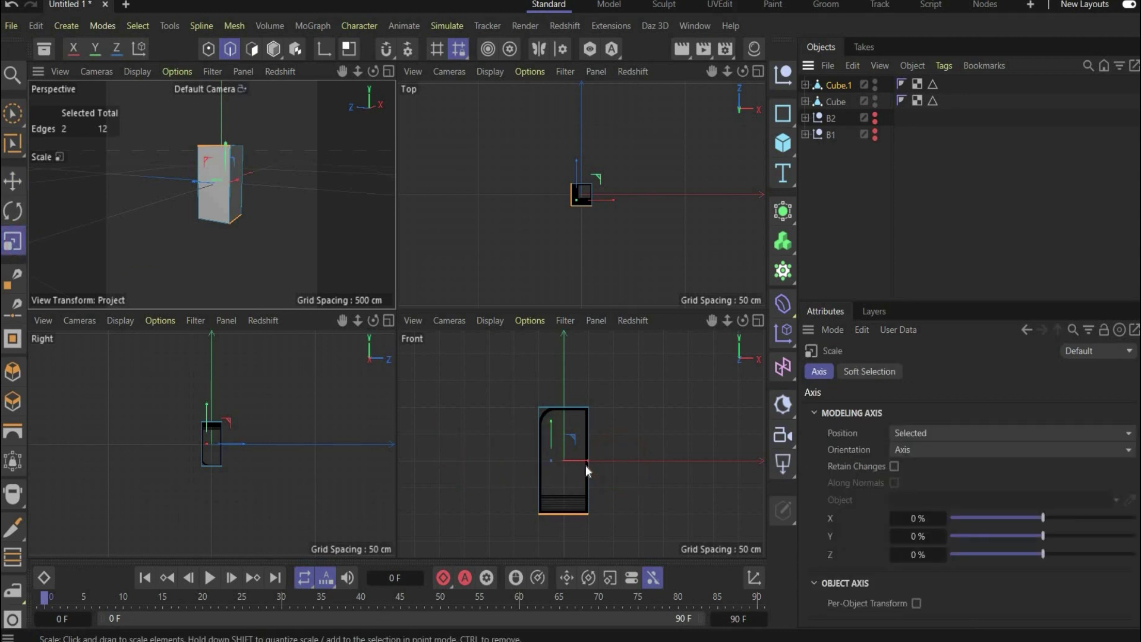
click(585, 460)
drag(579, 462, 572, 462)
key(ctrl+z)
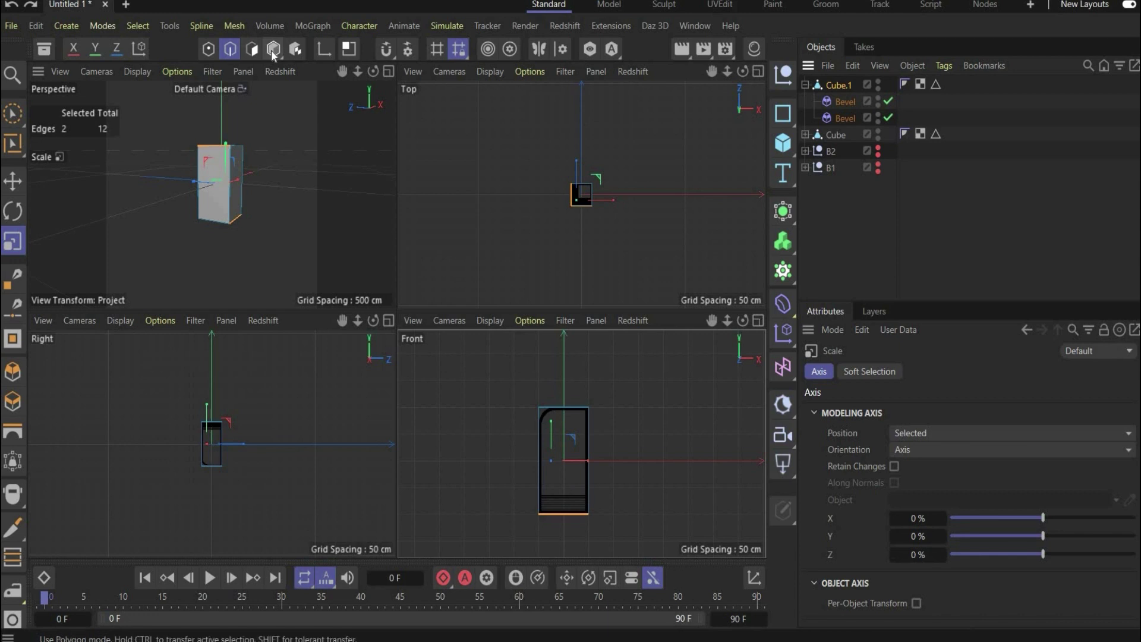
Scale the duplicated cube down along its axes in the orthographic views so it fits inside the outer cube with an even gap.
click(274, 49)
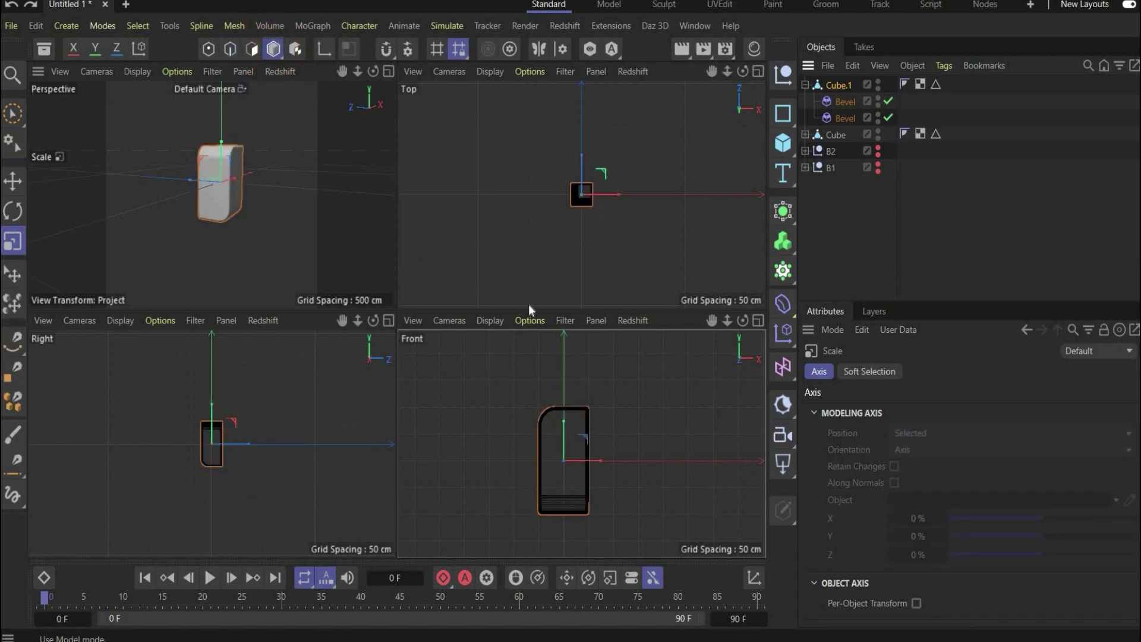
drag(565, 422, 574, 462)
scroll(210, 462, up, 5)
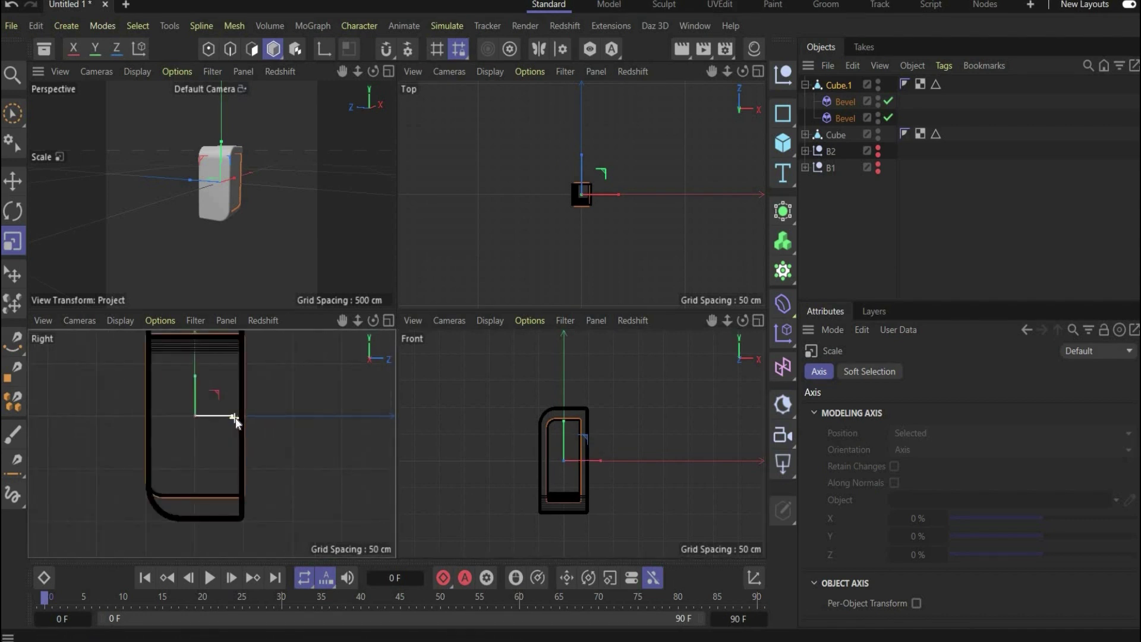
drag(243, 422, 230, 419)
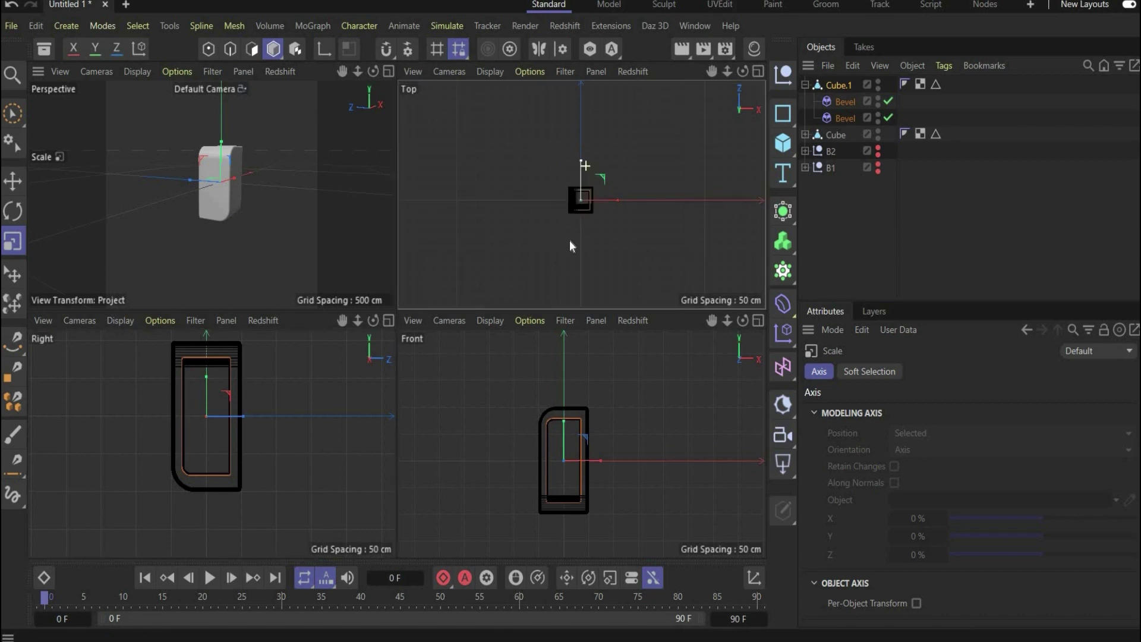
scroll(585, 267, up, 3)
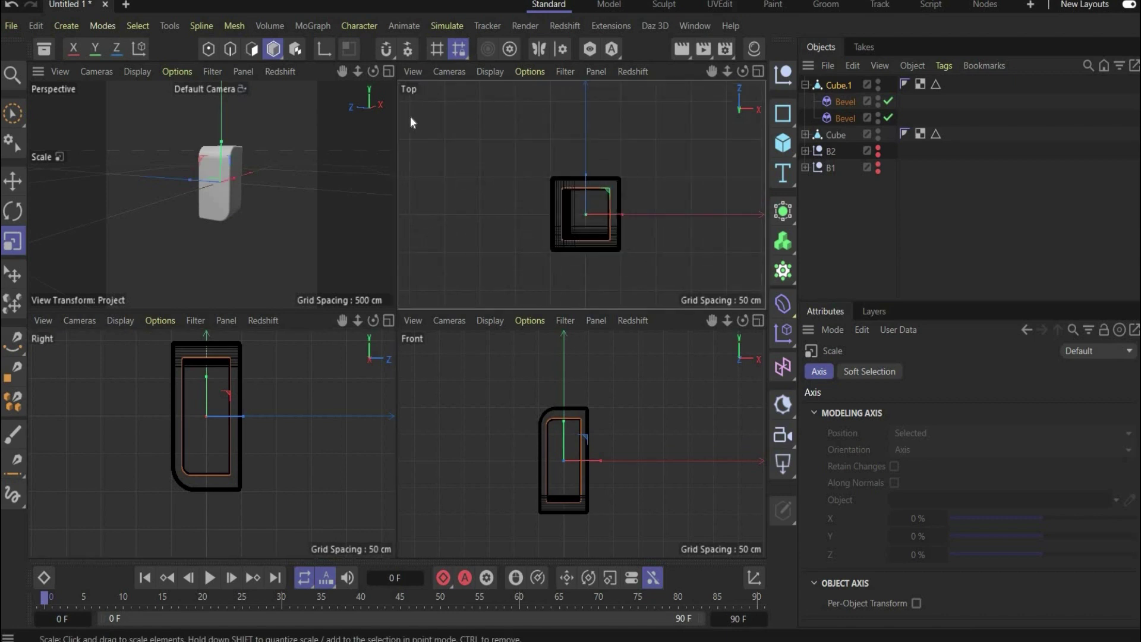
middle_click(391, 89)
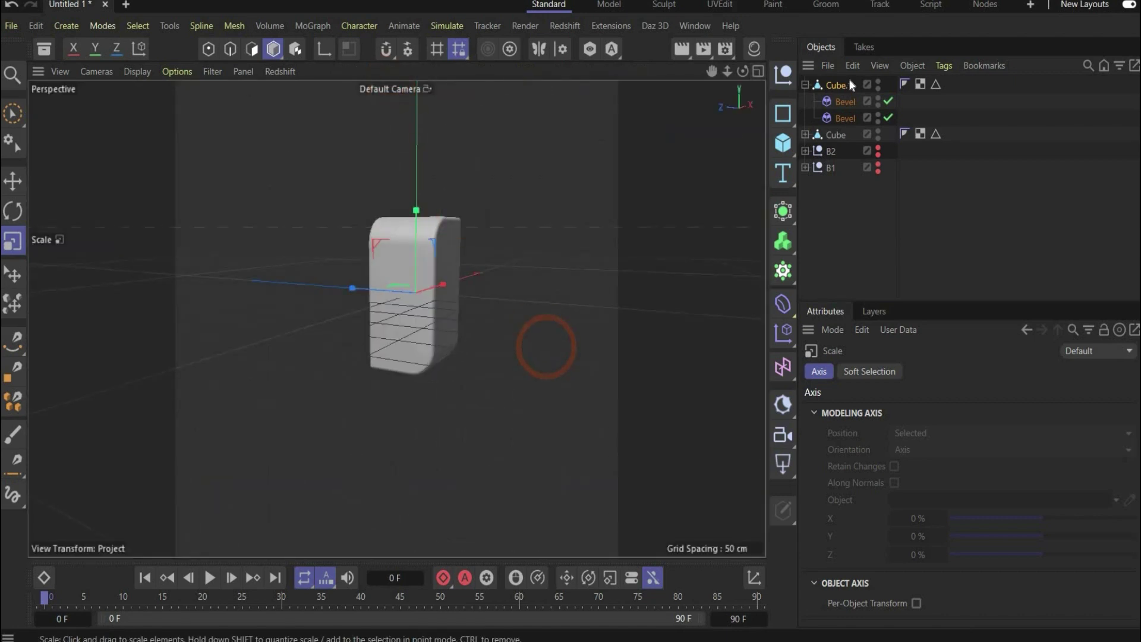
Group both cubes with their deformers under a new null named B3 and collapse the group.
click(806, 84)
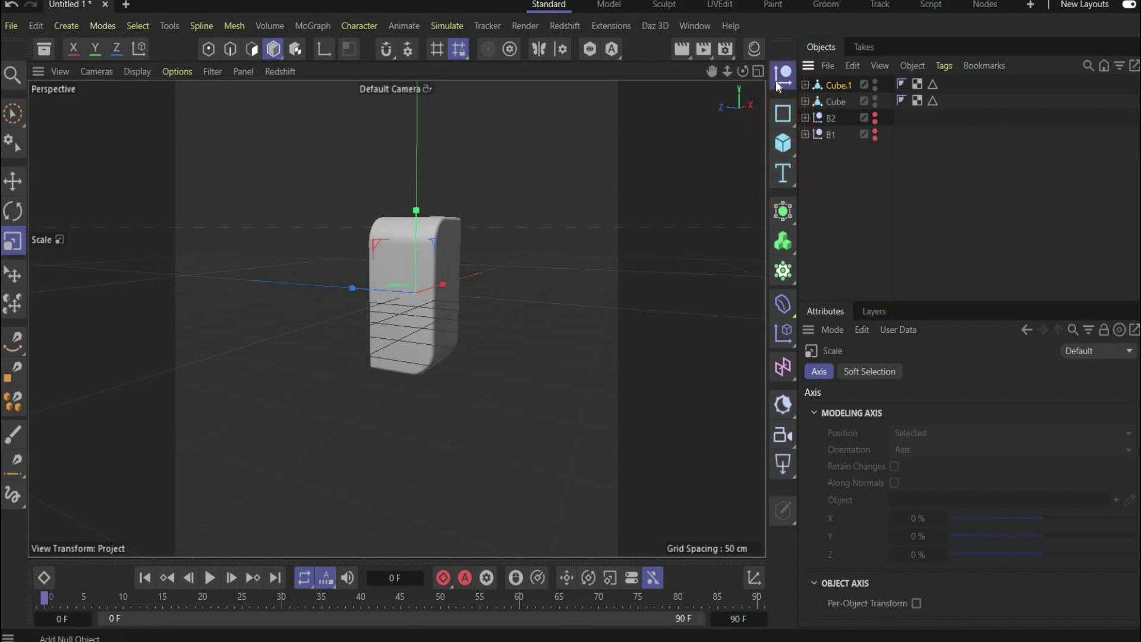
mouse_move(836, 116)
mouse_down()
mouse_move(832, 84)
mouse_move(839, 96)
mouse_up()
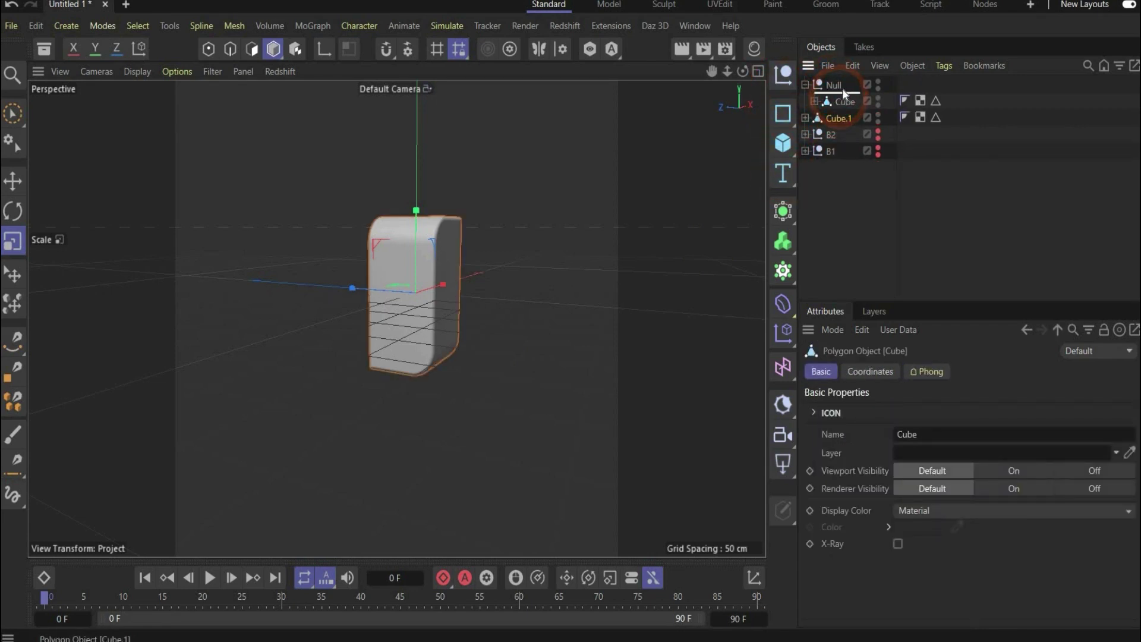
double_click(835, 85)
click(841, 86)
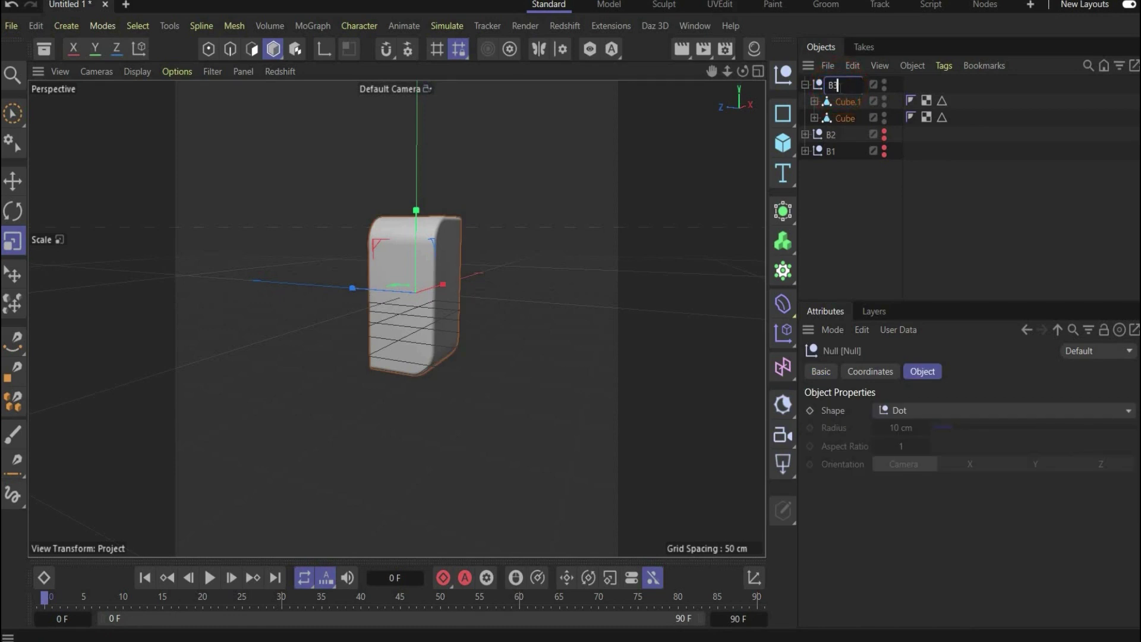
key(Return)
click(805, 85)
Check the reference artwork, hide the B3 group, and add a cube sized 89 x 118 x 89 cm.
key(alt+Tab)
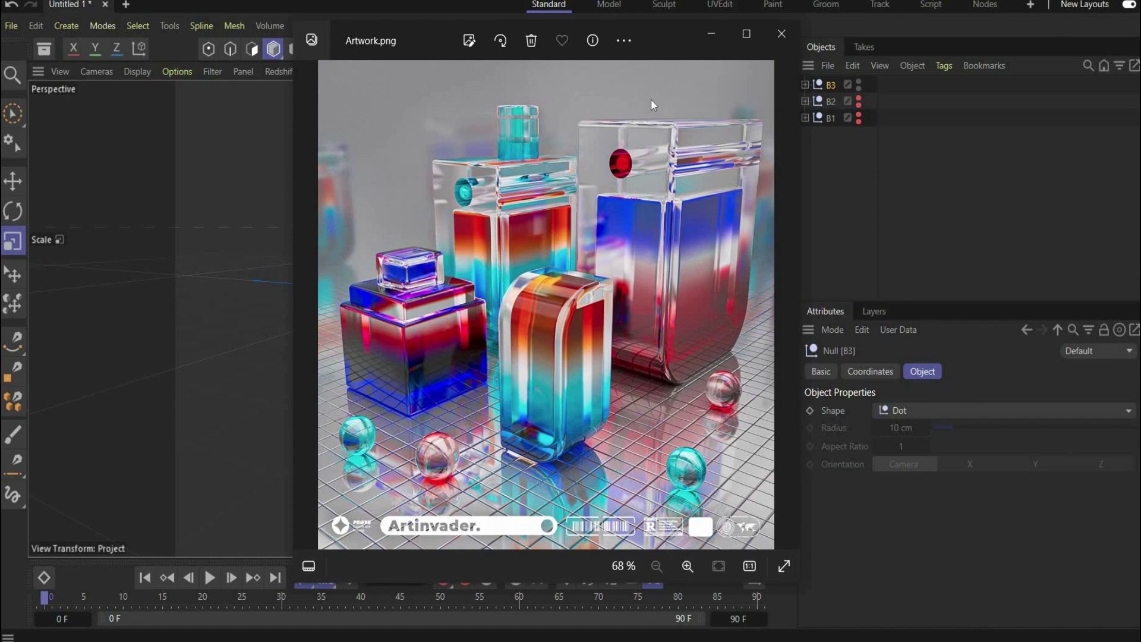
click(820, 271)
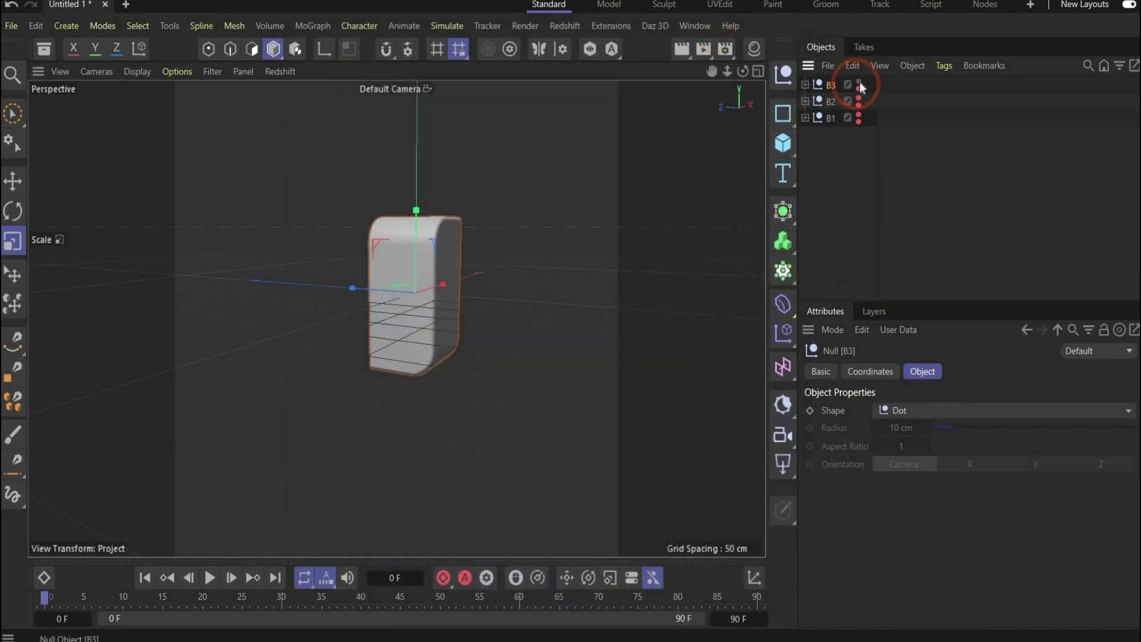
click(782, 143)
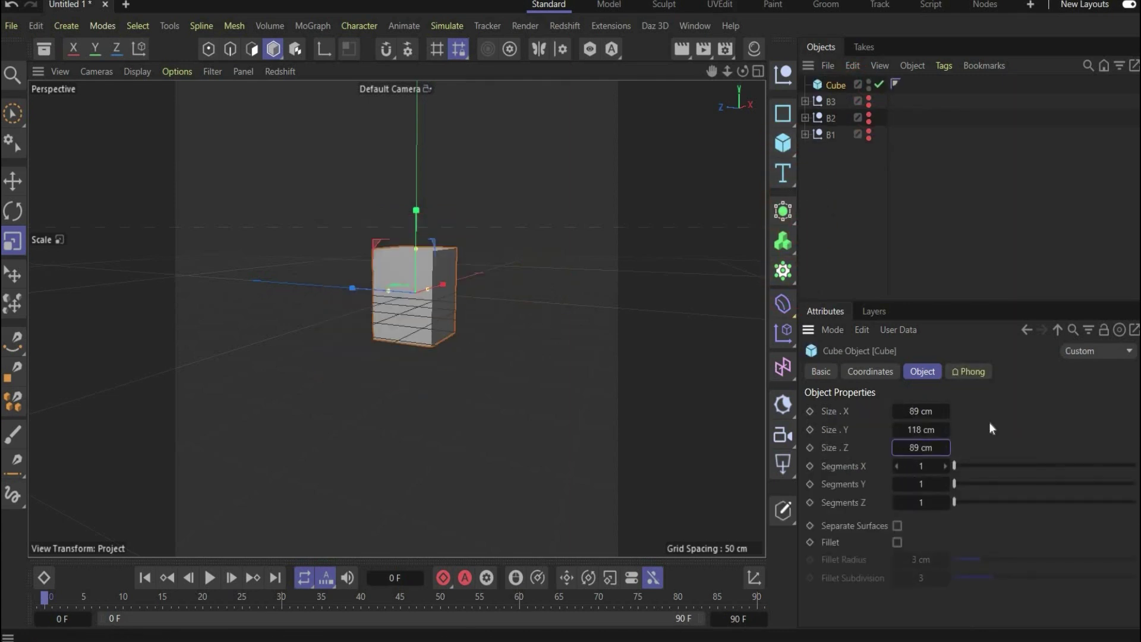
scroll(429, 249, up, 3)
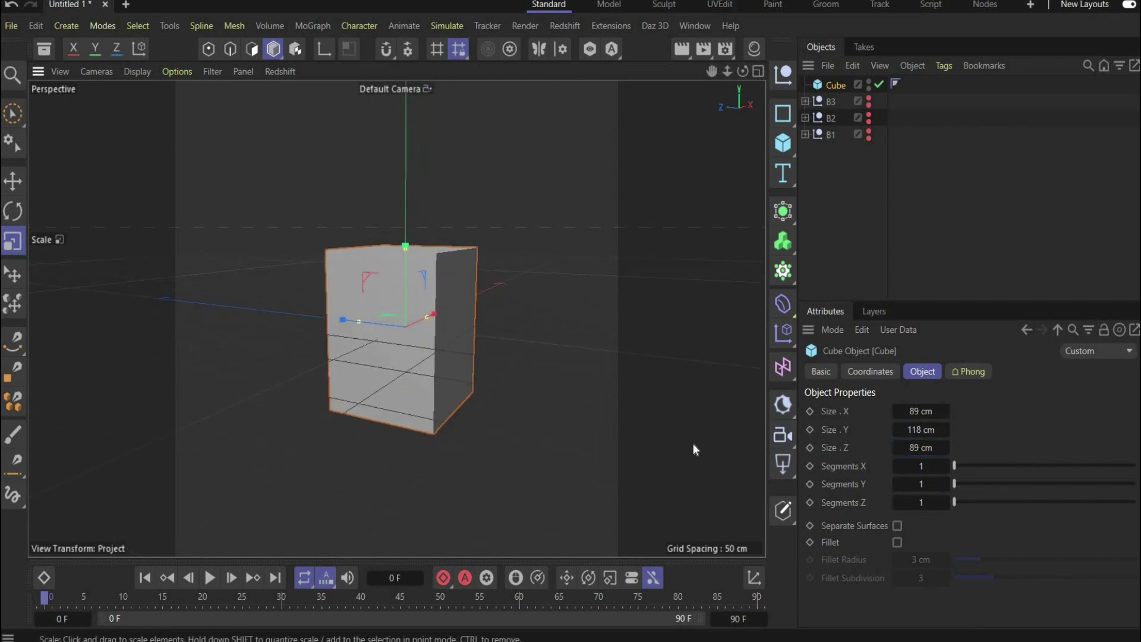
Enable the fillet on the new cube and set its radius to 3.5 cm.
click(897, 542)
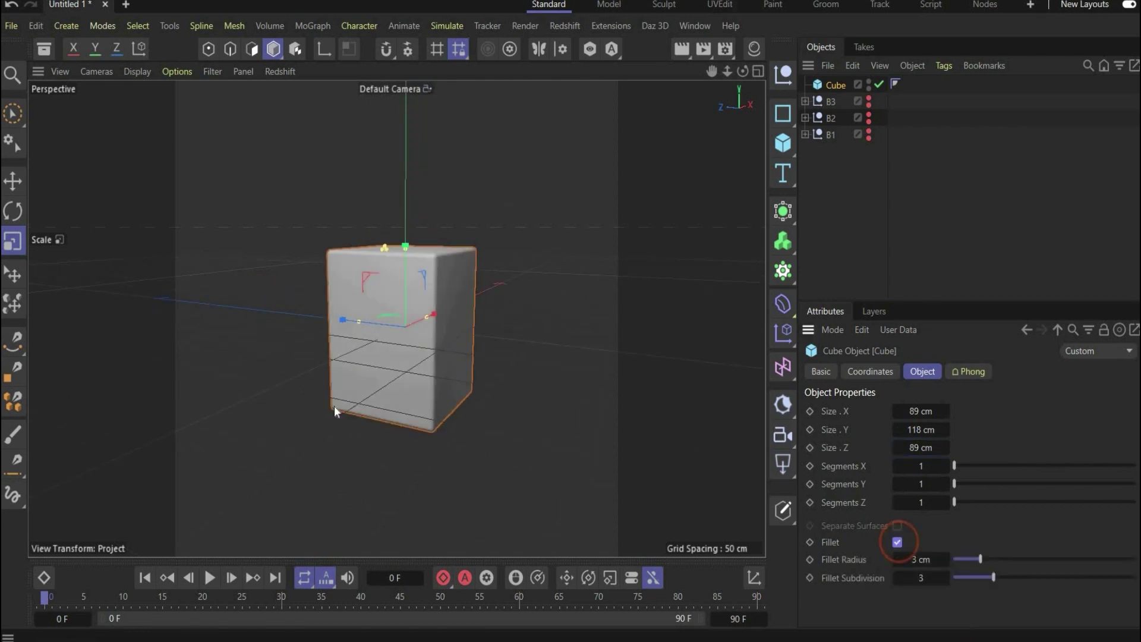
click(915, 559)
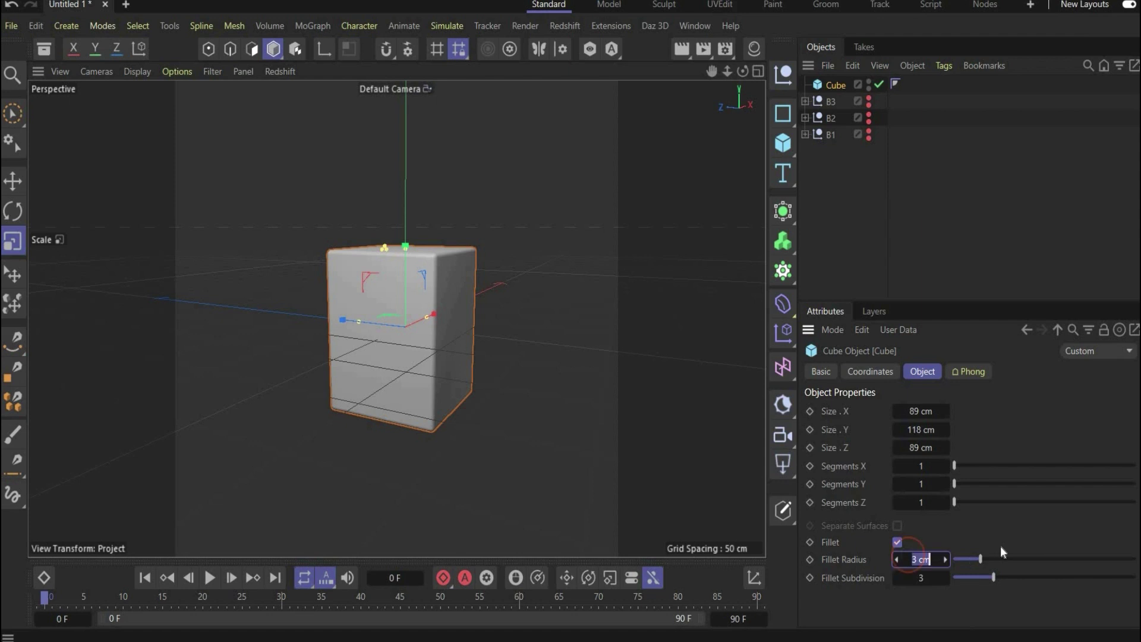
text(3.5)
key(Return)
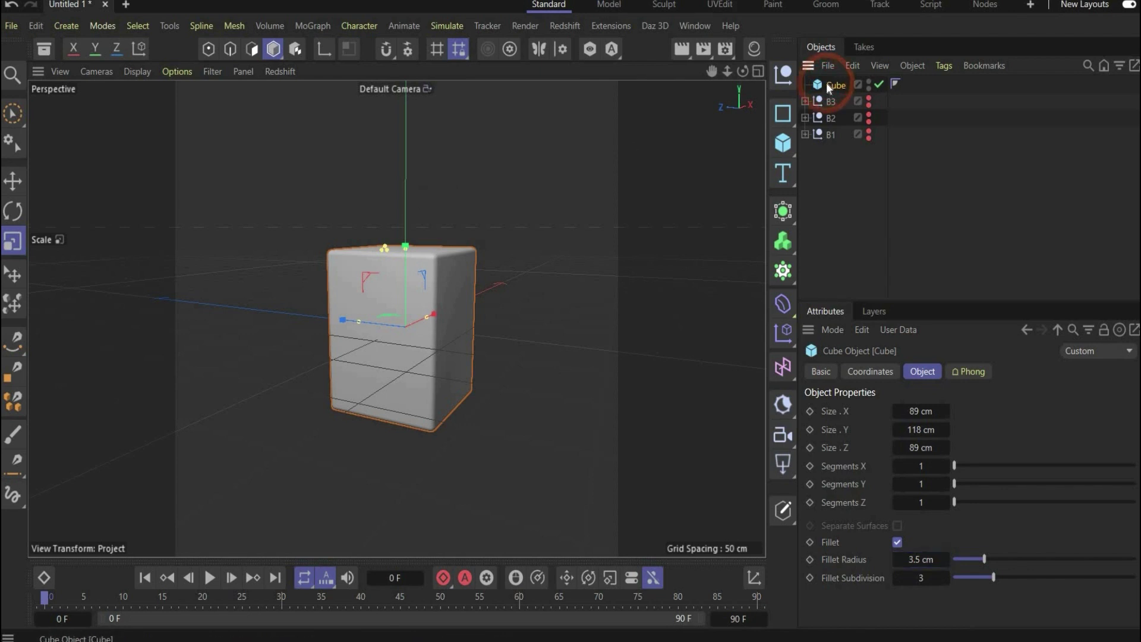
Duplicate the filleted cube and raise the copy along Y.
key(ctrl+c)
key(ctrl+v)
key(e)
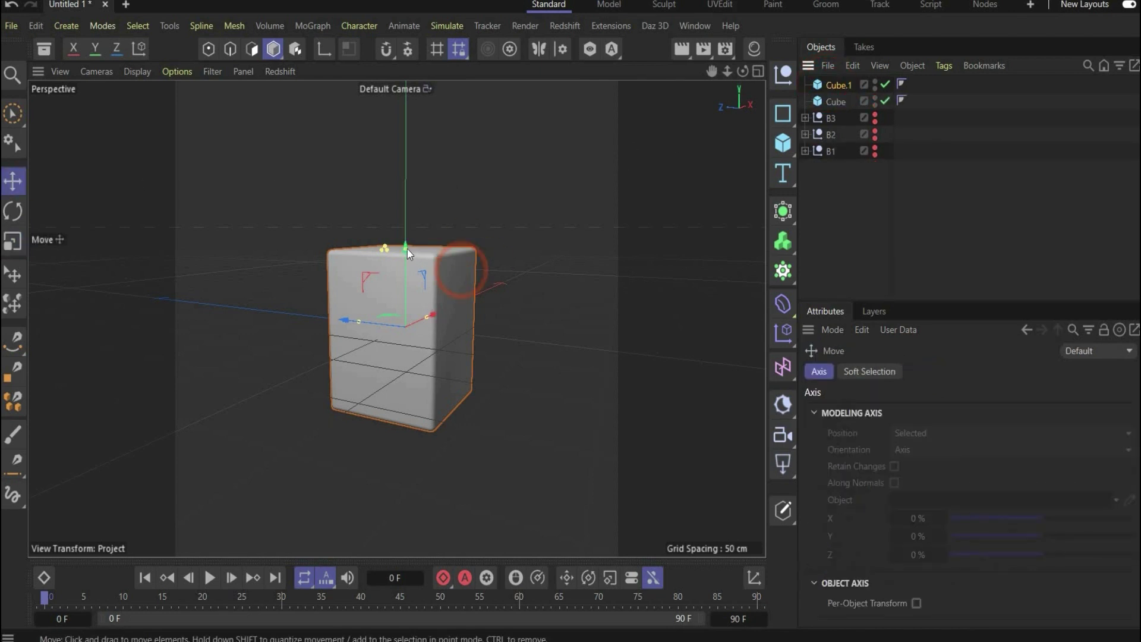
drag(409, 234, 410, 235)
key(ctrl+z)
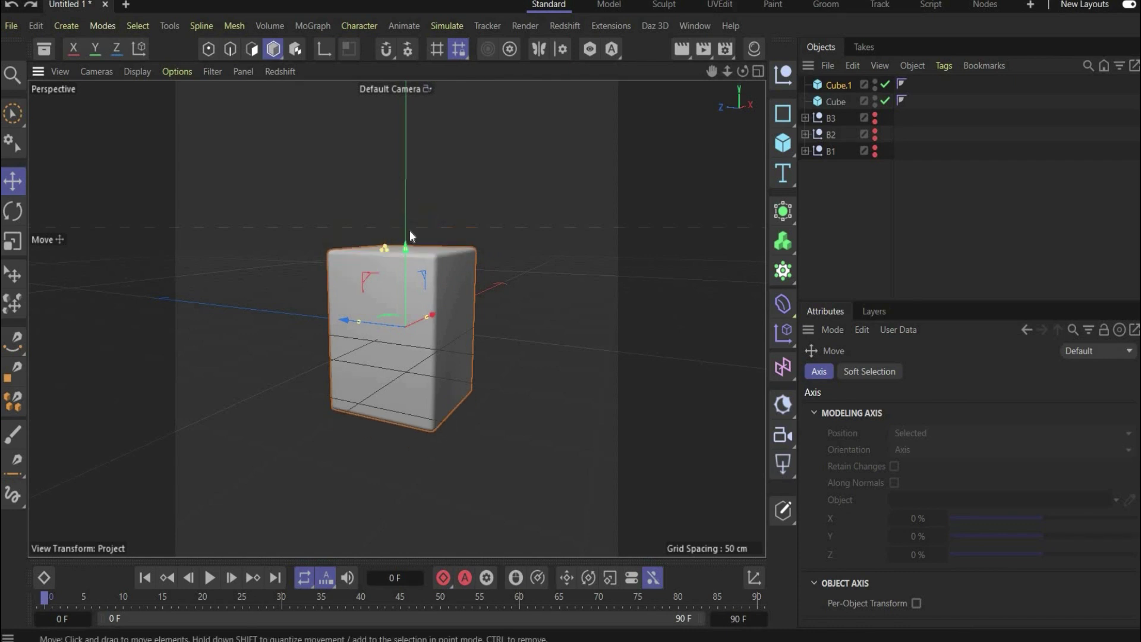
drag(408, 283, 416, 252)
click(415, 252)
Resize the duplicated cube to 104 x 84 x 104 cm and lower it along Y around the base of the original cube.
click(975, 412)
text(104)
key(Return)
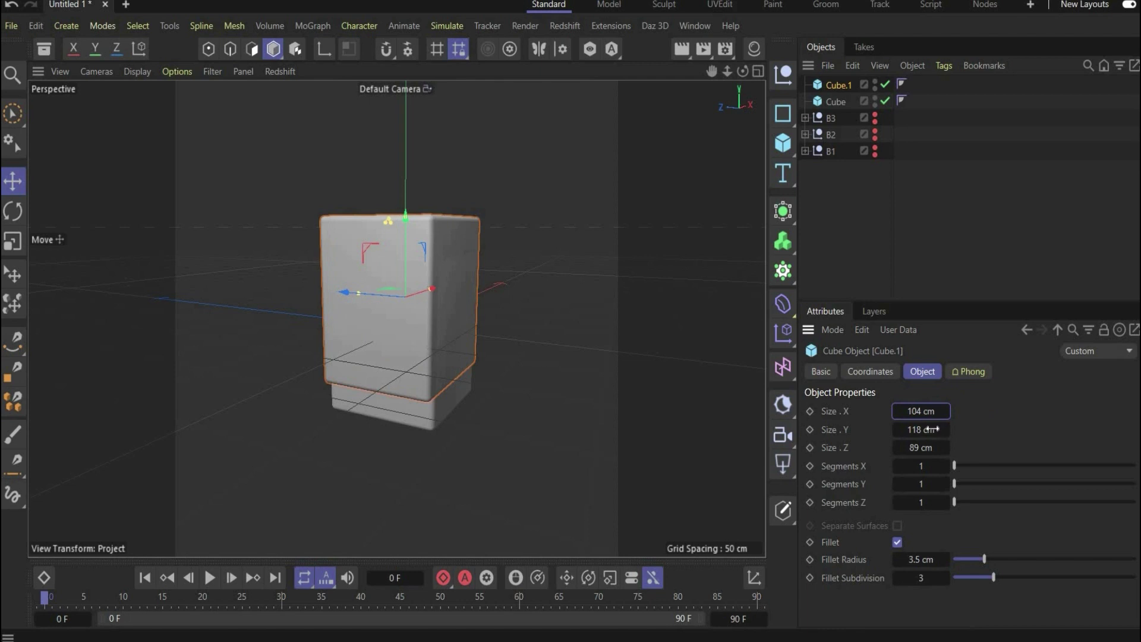
click(920, 428)
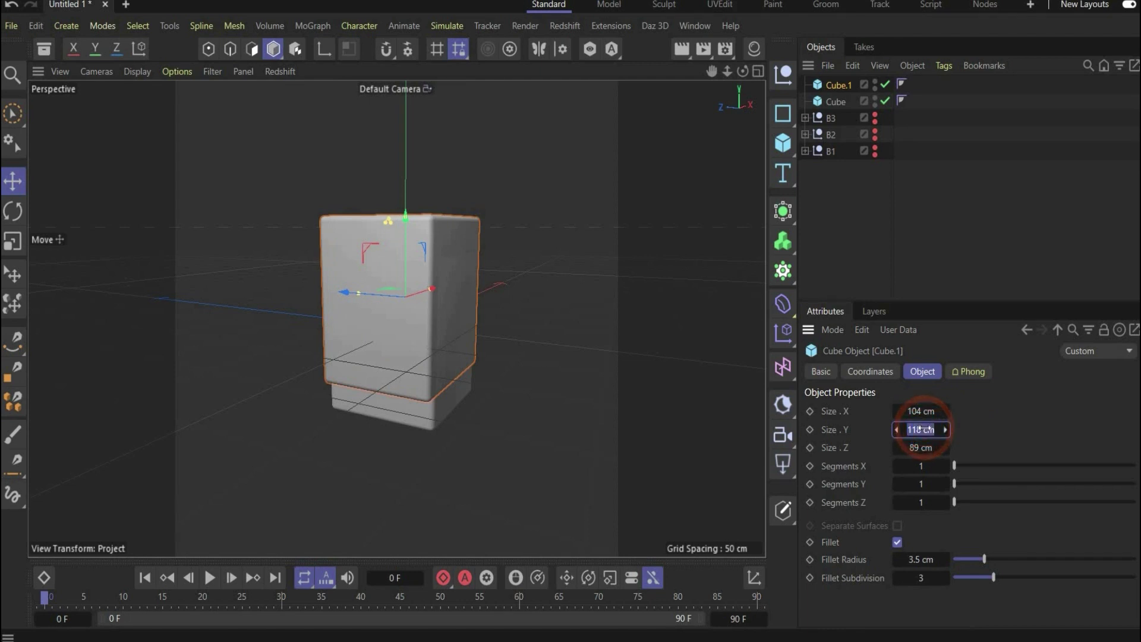
text(84)
key(Return)
click(901, 454)
text(104)
key(Return)
drag(410, 236, 419, 259)
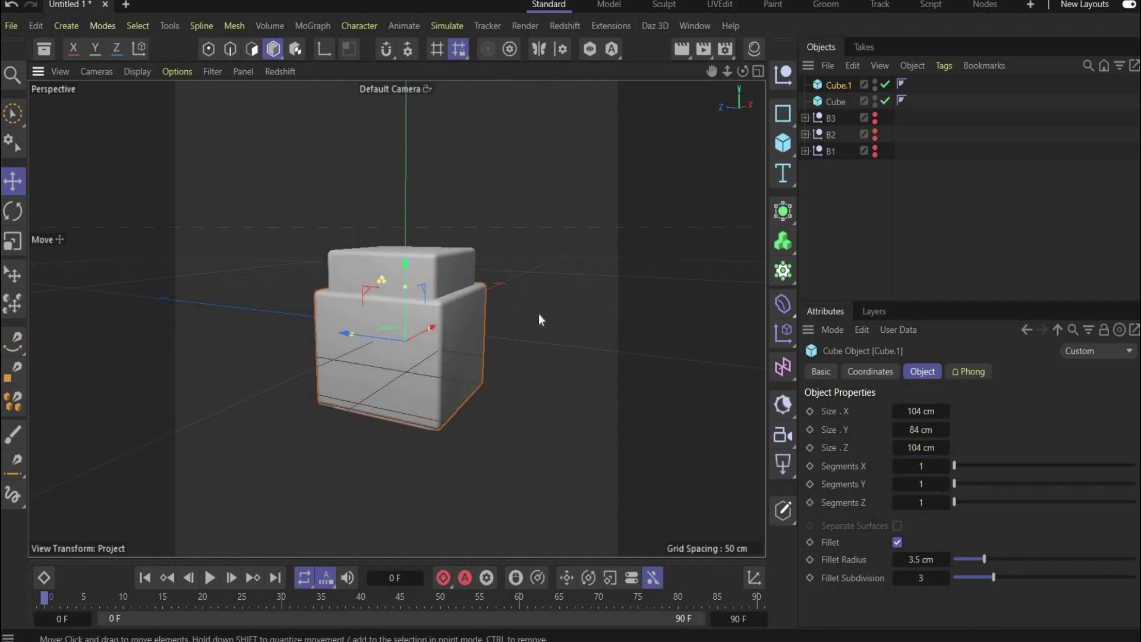
Raise the original cube slightly in the front view so its base sits inside the wider cube, and return to the perspective view.
click(465, 264)
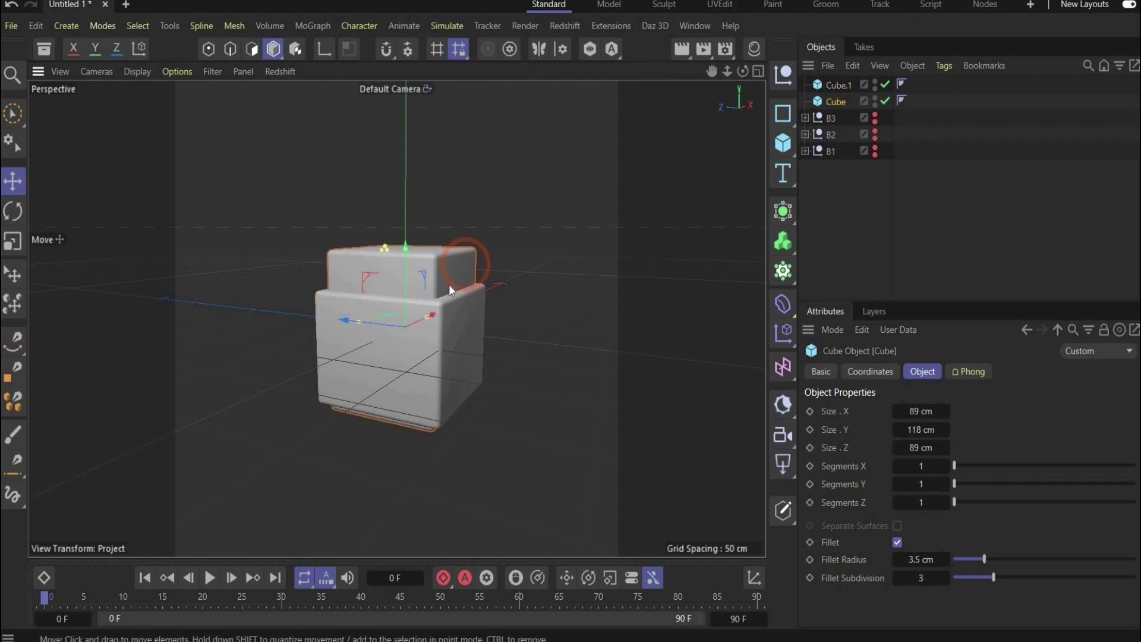
middle_click(550, 493)
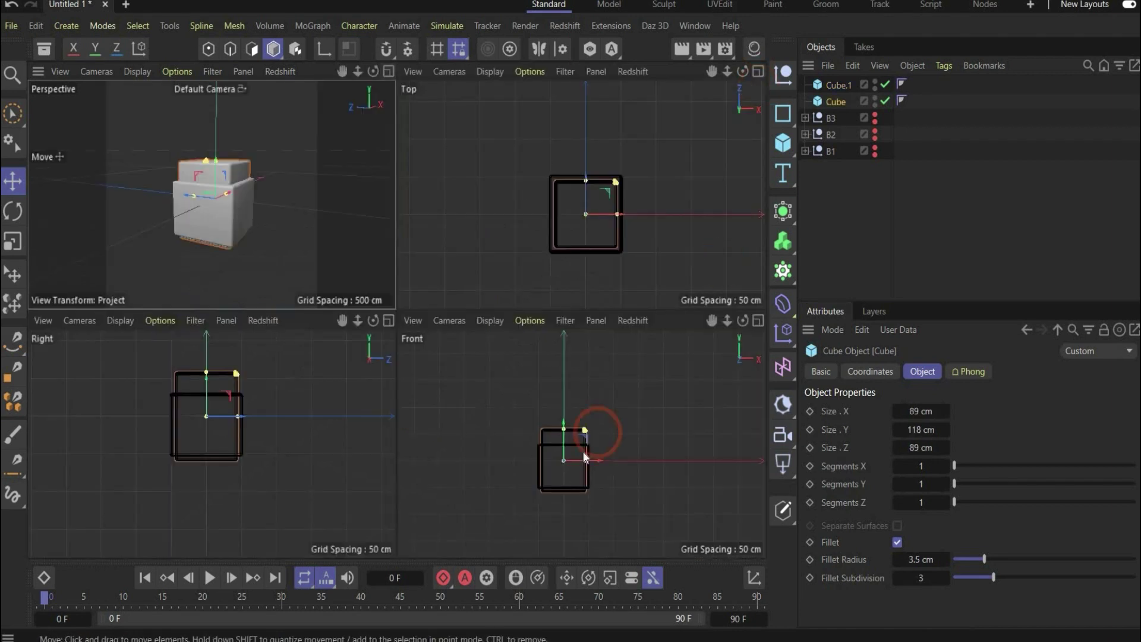
scroll(550, 437, up, 3)
drag(557, 427, 559, 419)
click(381, 181)
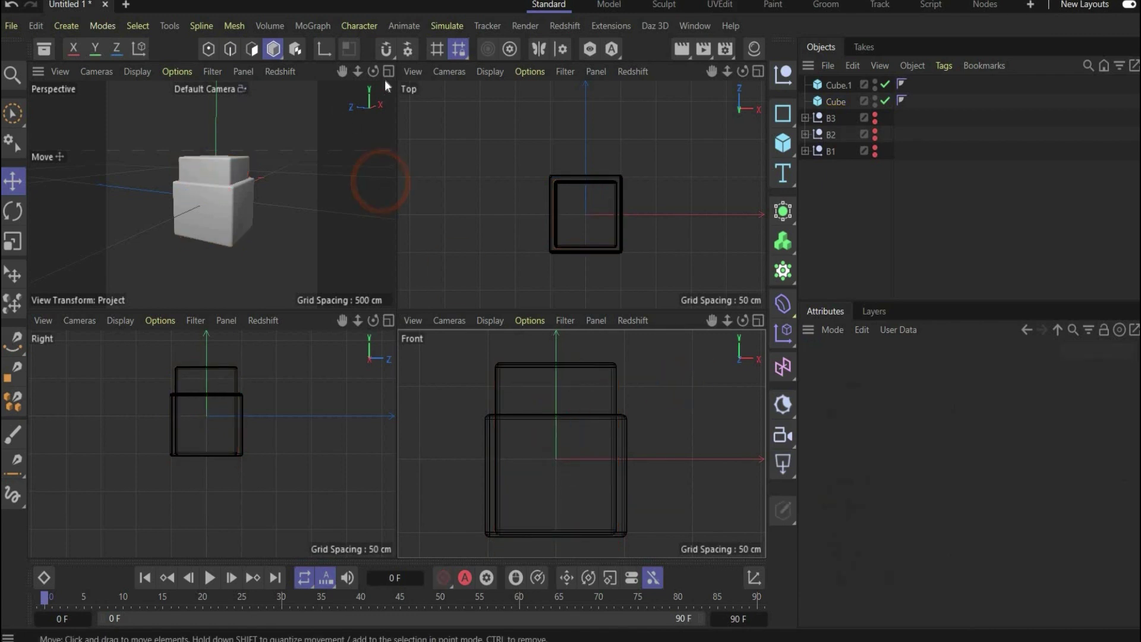
click(388, 71)
Duplicate the wider cube, resize the copy to 47 x 31 x 50 cm, and raise it onto the bottle as a cap.
click(831, 87)
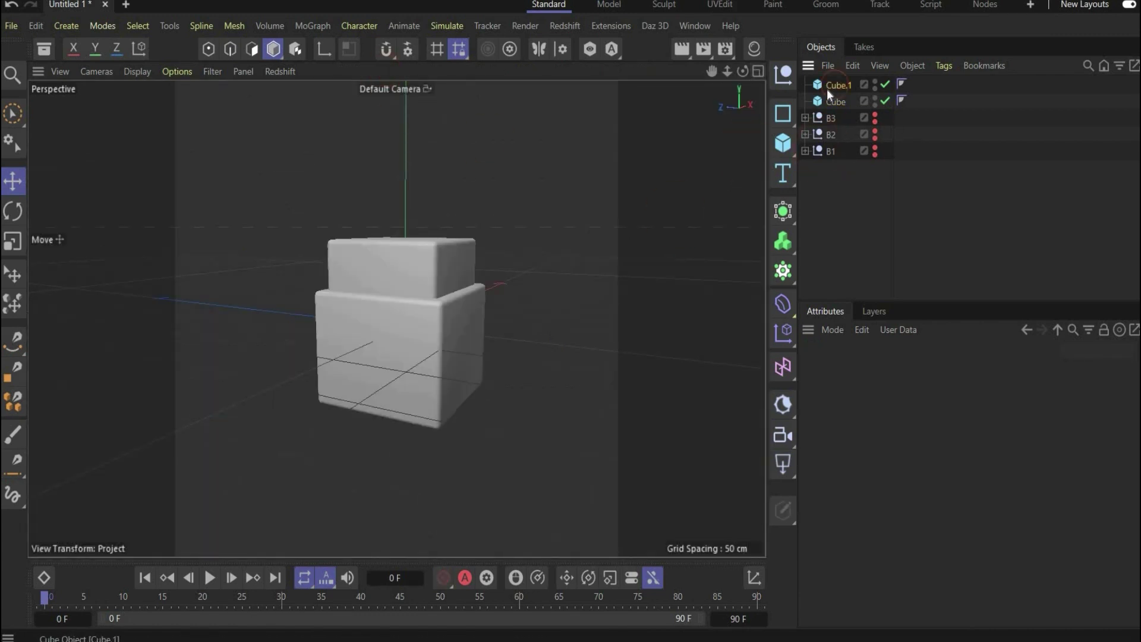
key(ctrl+c)
key(ctrl+v)
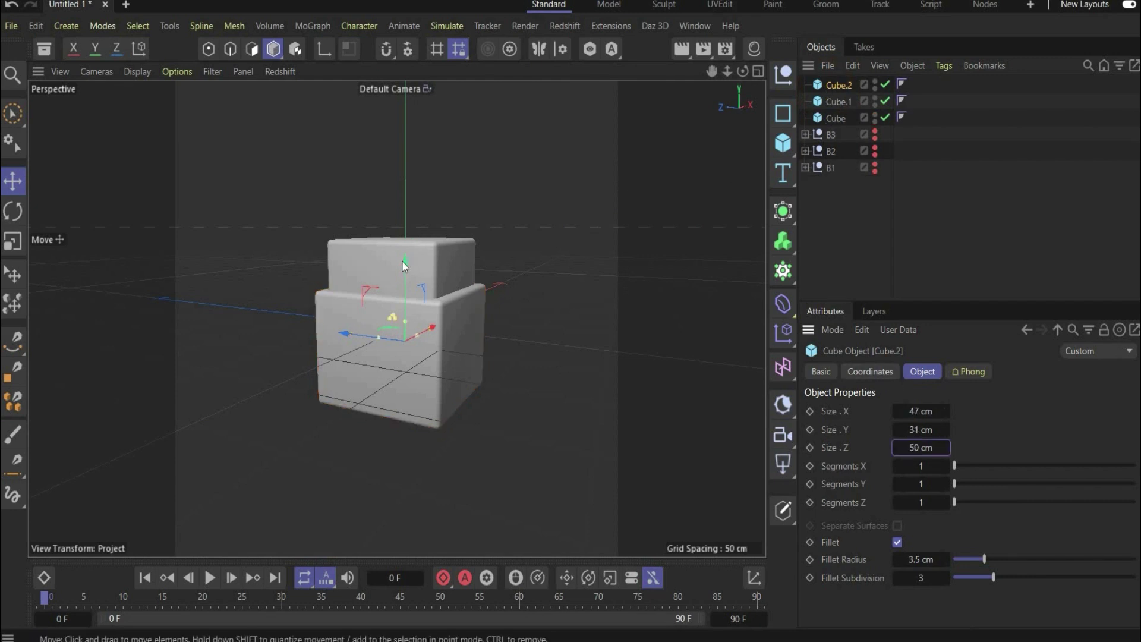
drag(404, 255, 401, 142)
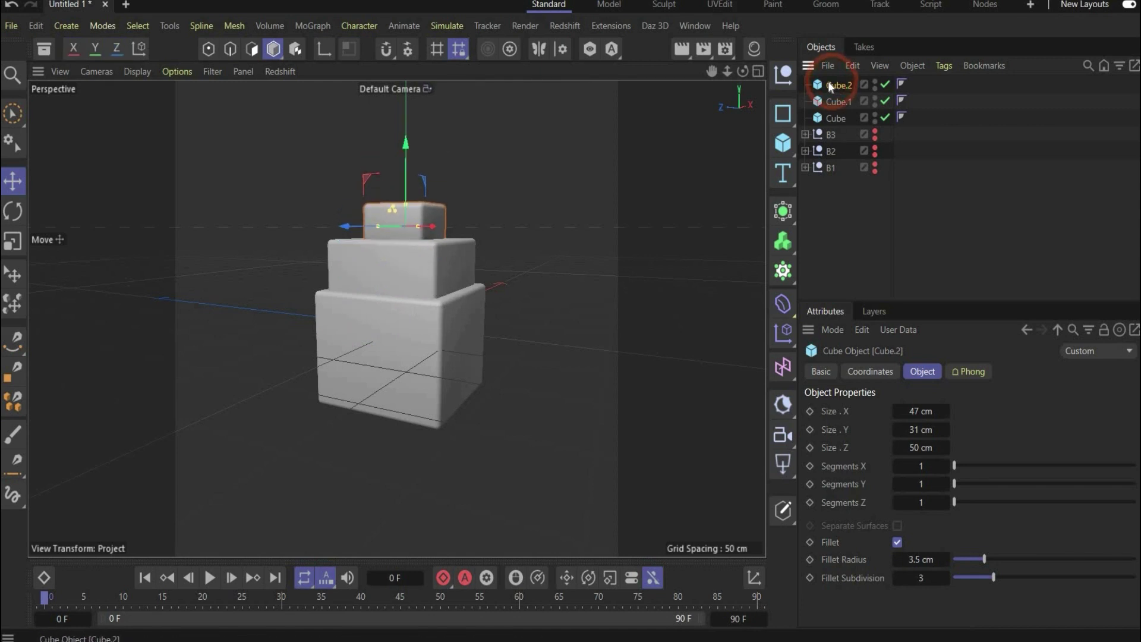
Duplicate the cap cube and resize the copy to 35 x 18 x 31 cm as the cap's inner volume.
key(ctrl+c)
key(ctrl+v)
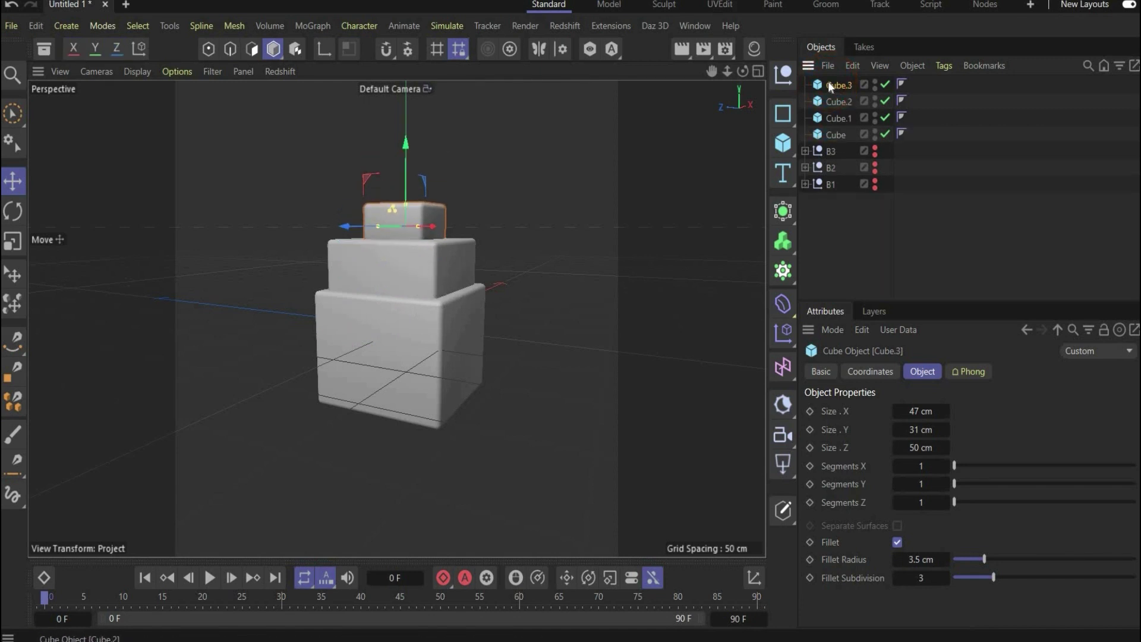
click(919, 411)
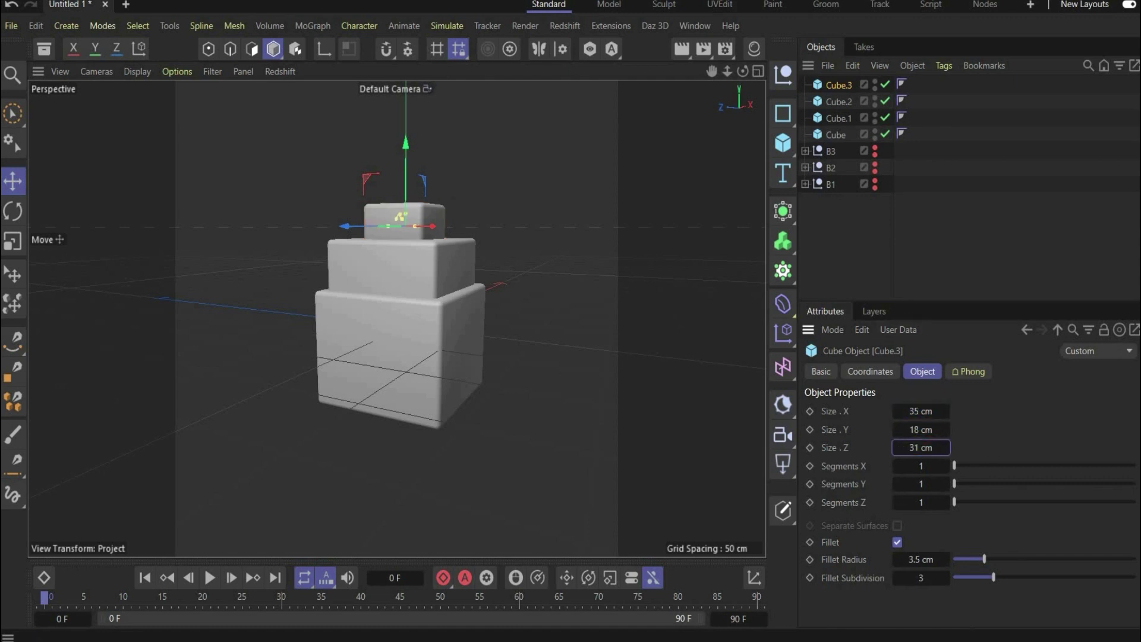
Raise the outer cap cube slightly in the front view to rest on the body, and move the inner one up about 3.6 cm.
middle_click(577, 357)
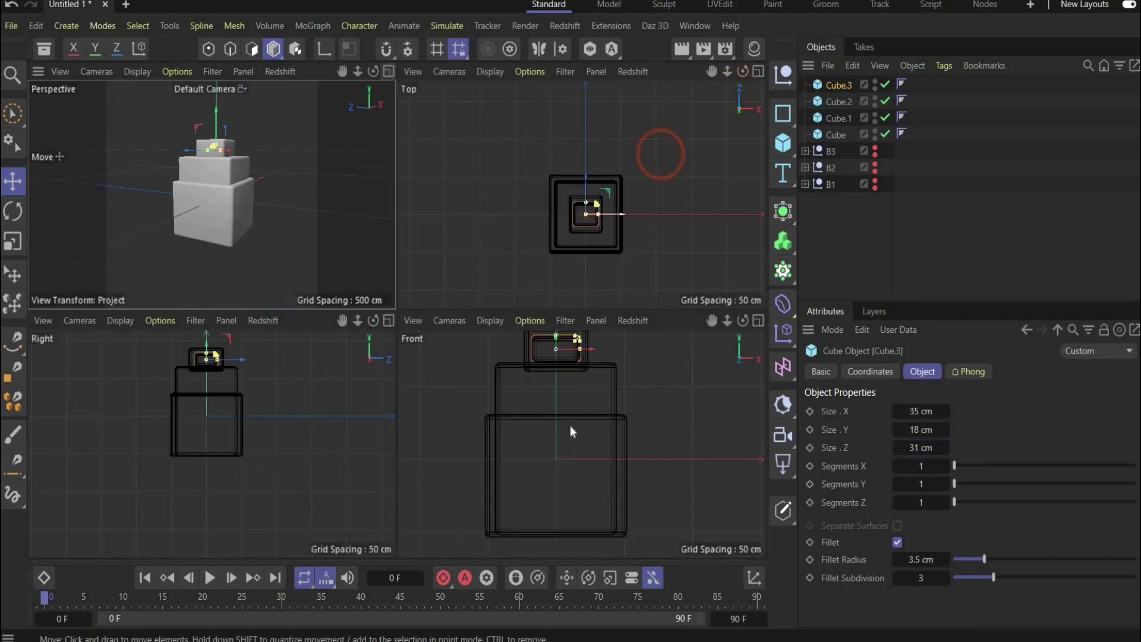
alt+middle_drag(585, 425, 570, 480)
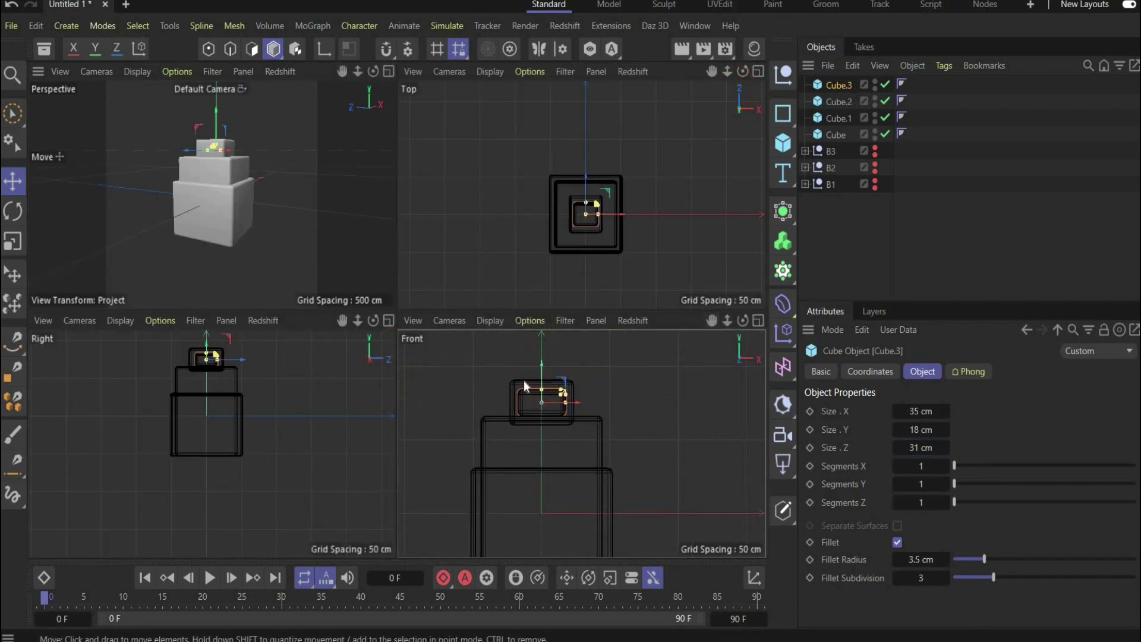
click(524, 382)
drag(545, 355, 545, 360)
click(523, 401)
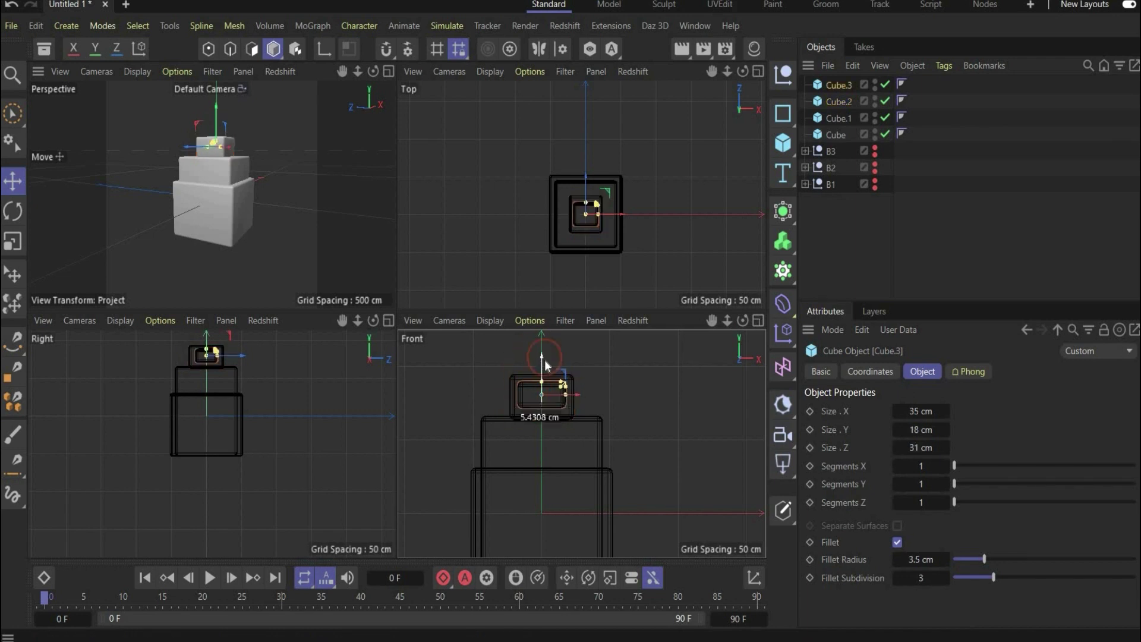
click(632, 409)
Shorten the body's narrower cube to about 104 cm high and lower it along Y inside the wider cube.
scroll(580, 446, down, 3)
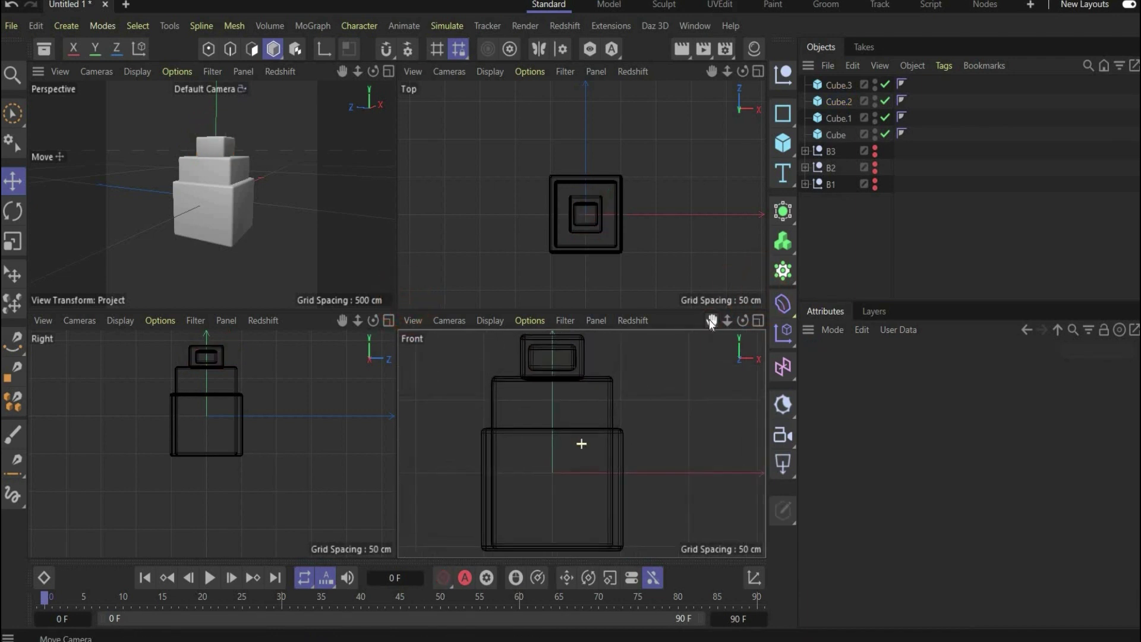
click(568, 410)
drag(570, 395, 568, 443)
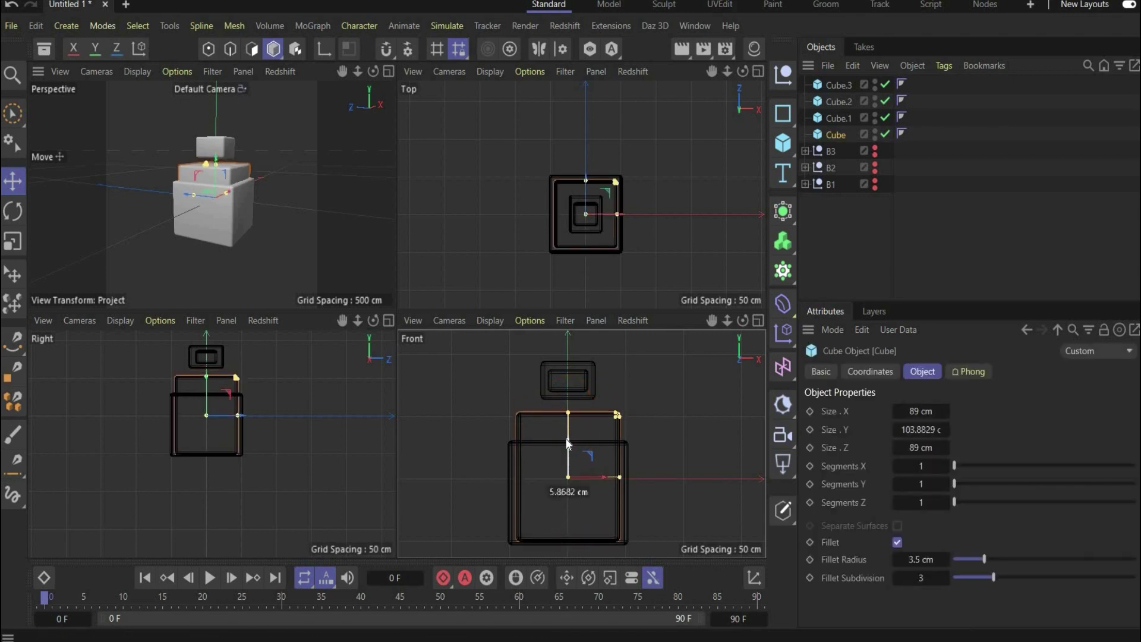
click(623, 356)
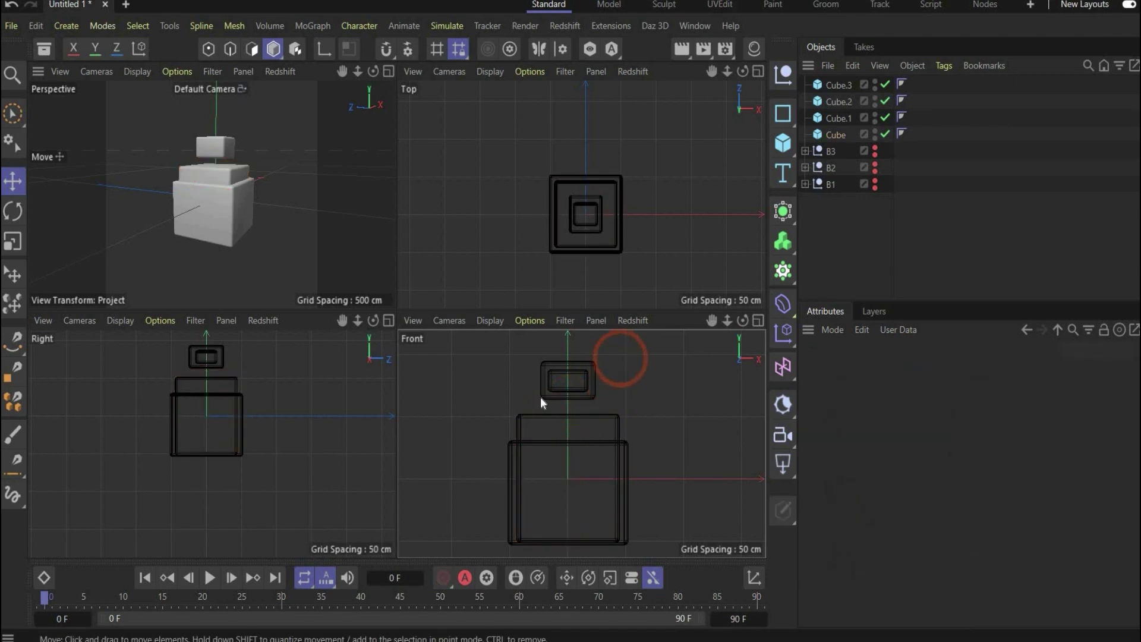
Lower both cap cubes together along Y in the front view to rest on top of the stepped bottle body.
ctrl+click(842, 89)
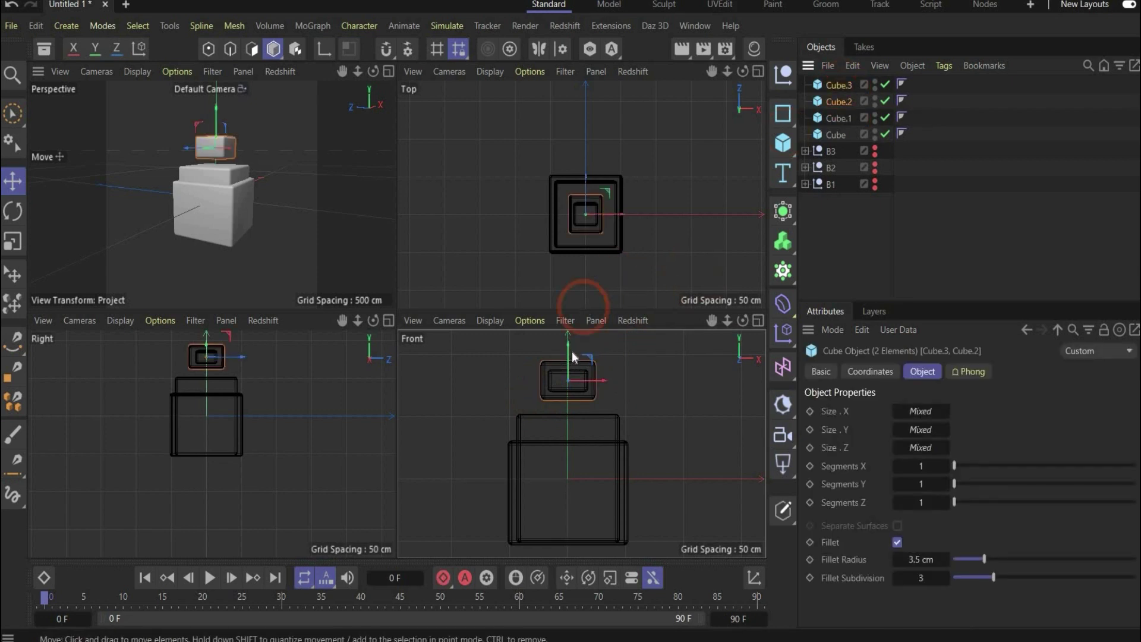
drag(571, 359, 567, 367)
click(326, 204)
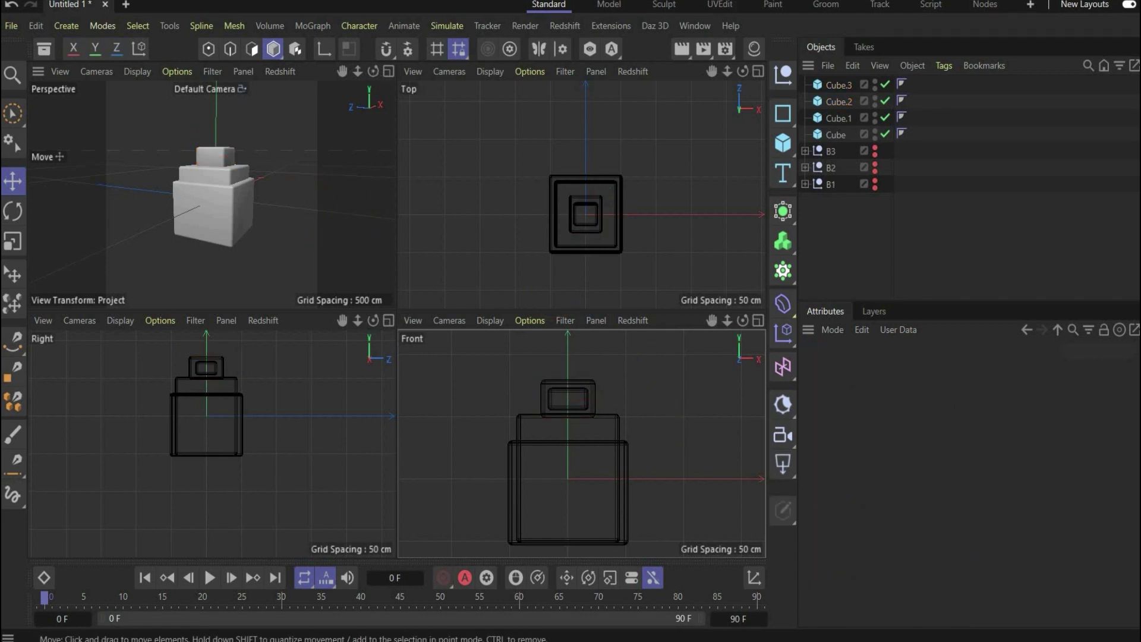
alt+drag(326, 204, 290, 195)
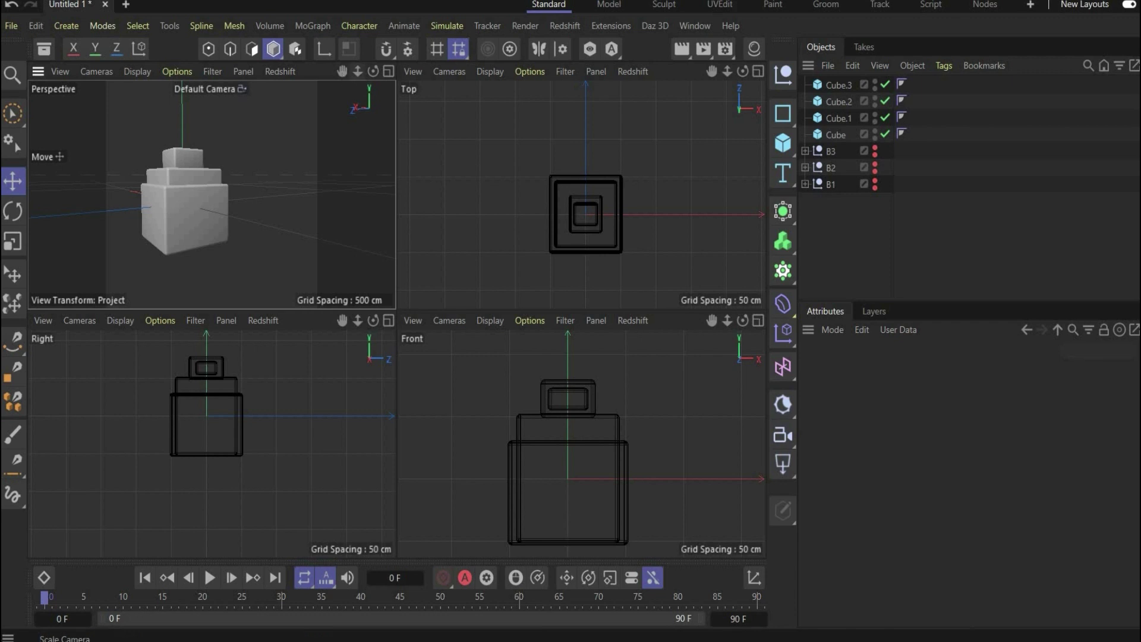
click(391, 70)
click(304, 351)
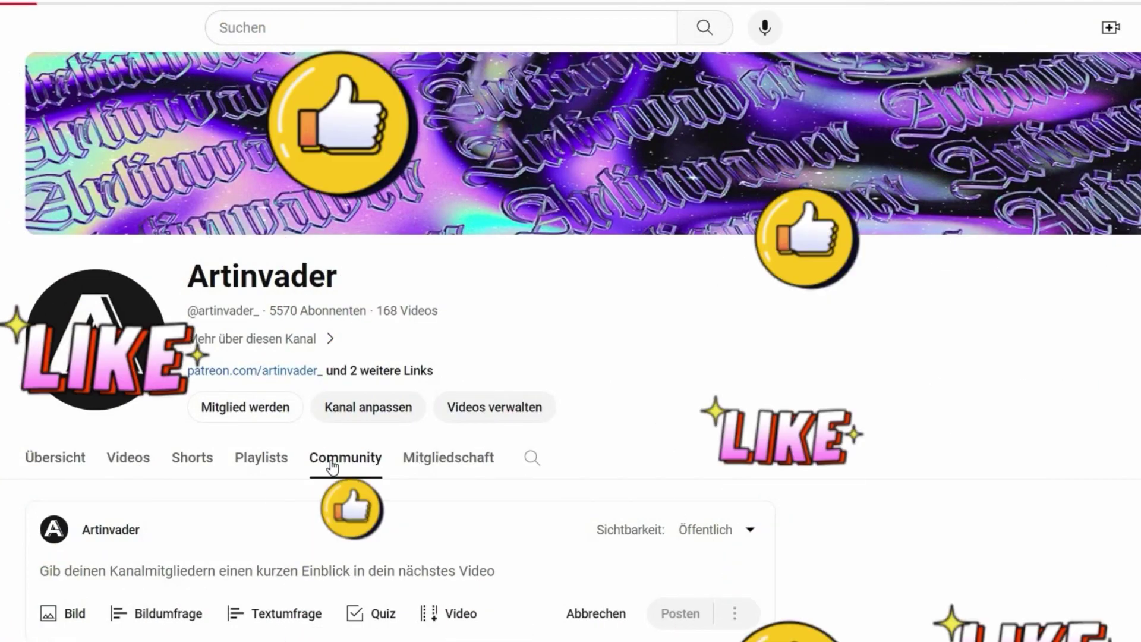
Examine the perfume bottle reference render and the other posts on the channel's community page.
scroll(583, 344, down, 5)
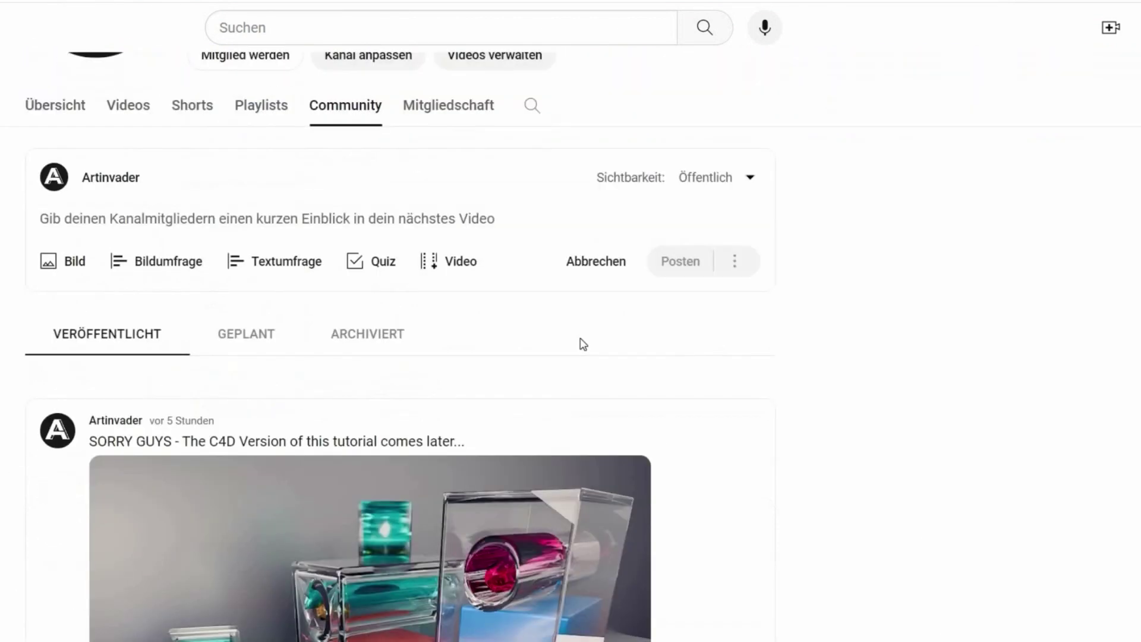
scroll(606, 276, down, 5)
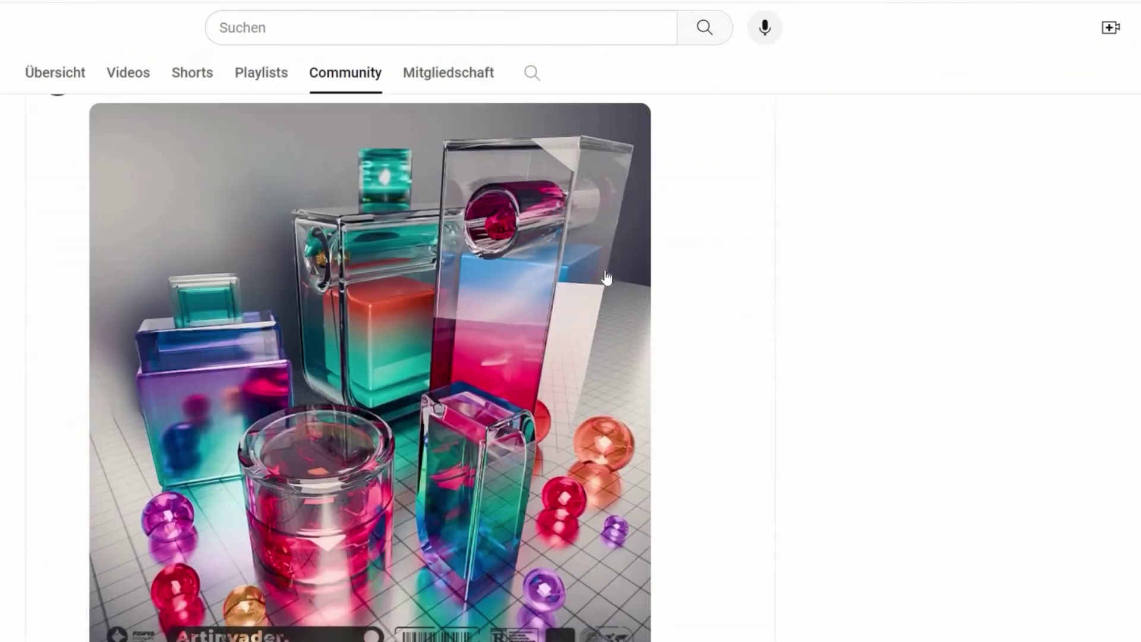
scroll(606, 277, up, 3)
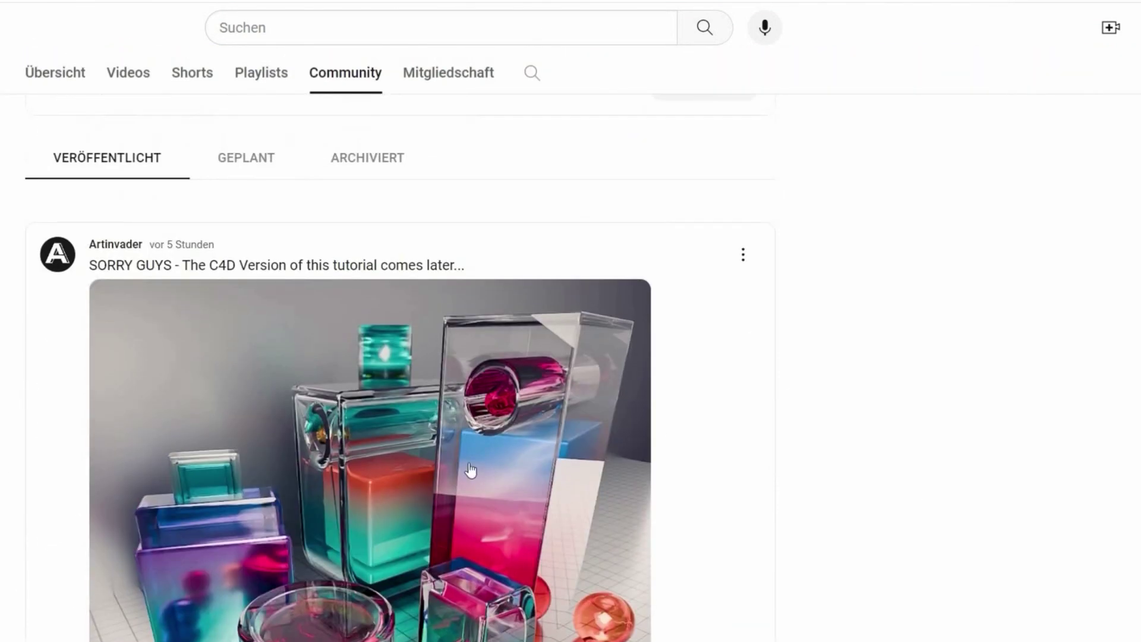
scroll(520, 426, down, 1)
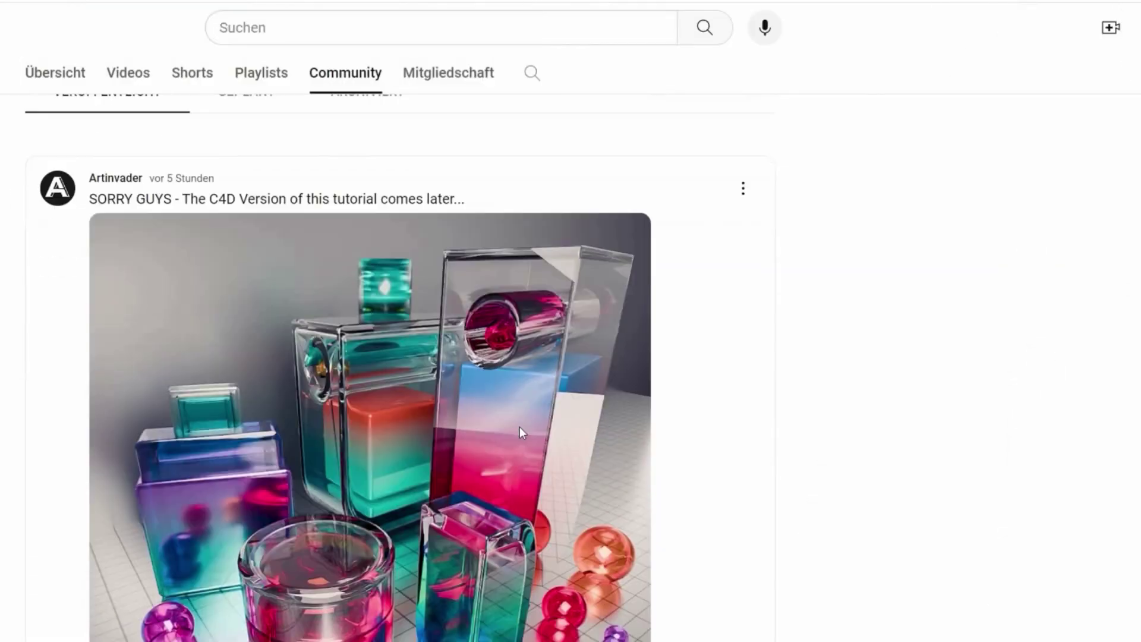
scroll(519, 427, down, 5)
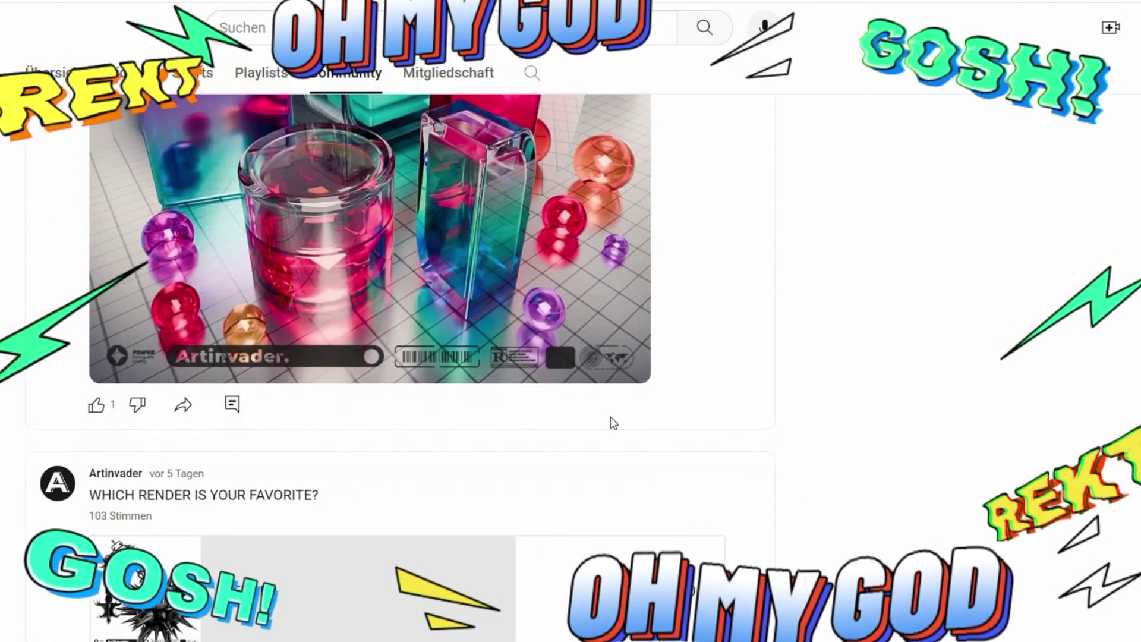
scroll(614, 424, down, 1)
scroll(618, 404, down, 2)
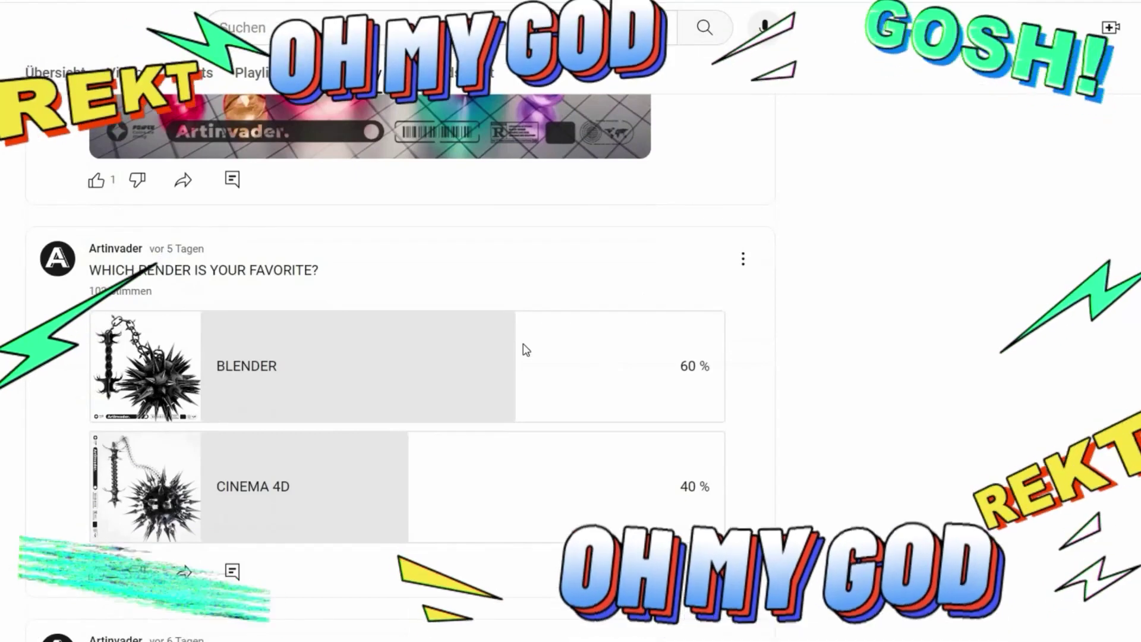
scroll(511, 351, down, 1)
scroll(484, 363, down, 1)
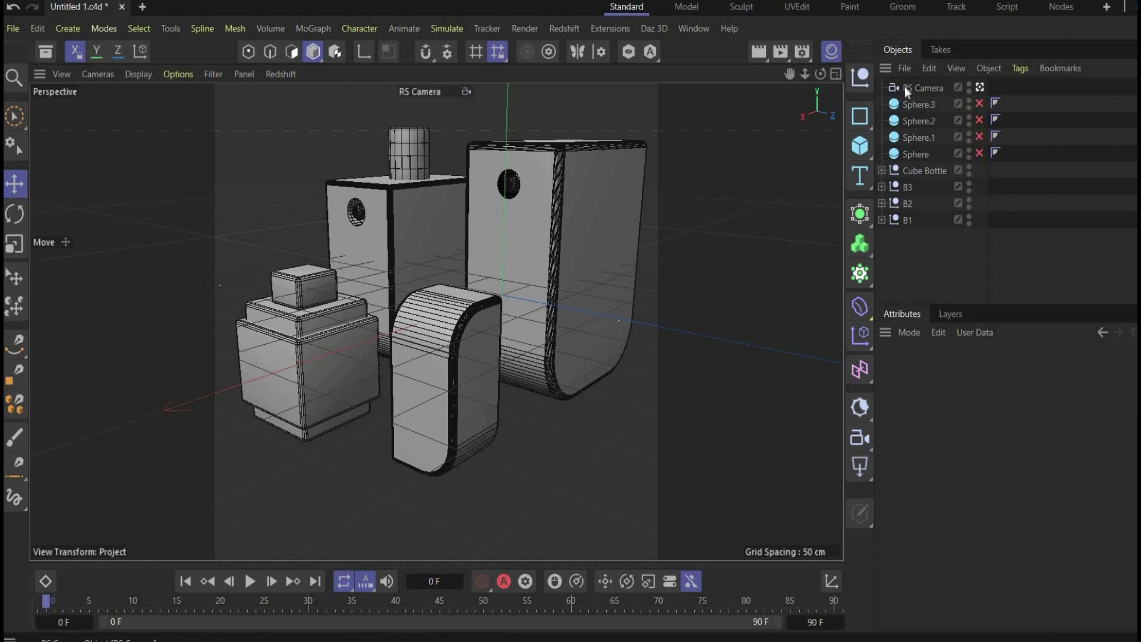
click(573, 27)
mouse_move(605, 99)
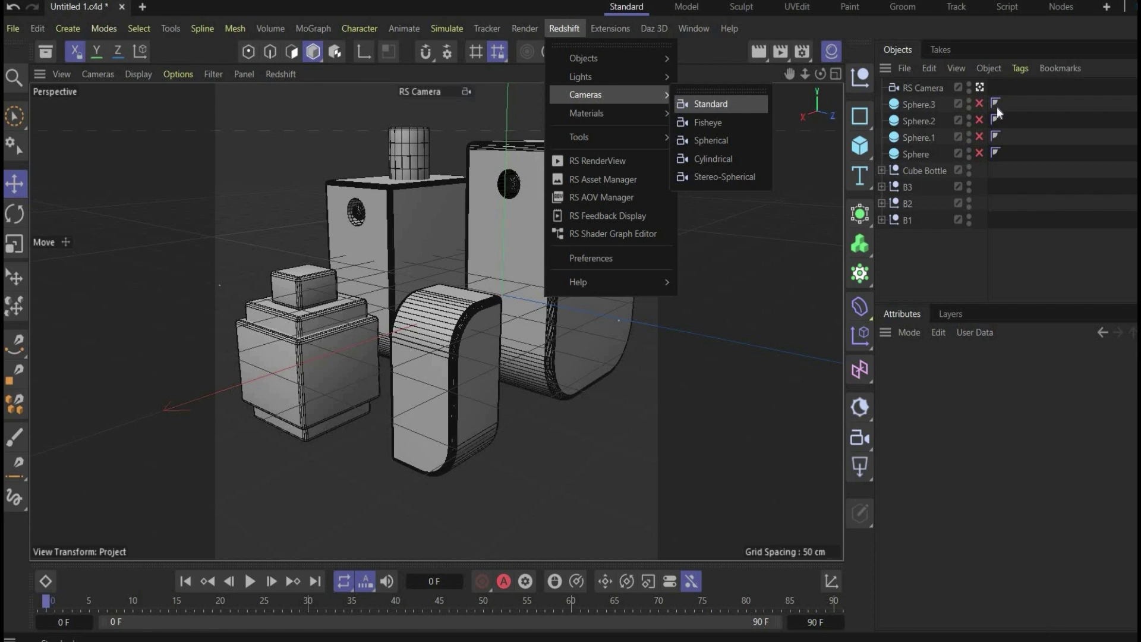
click(1032, 83)
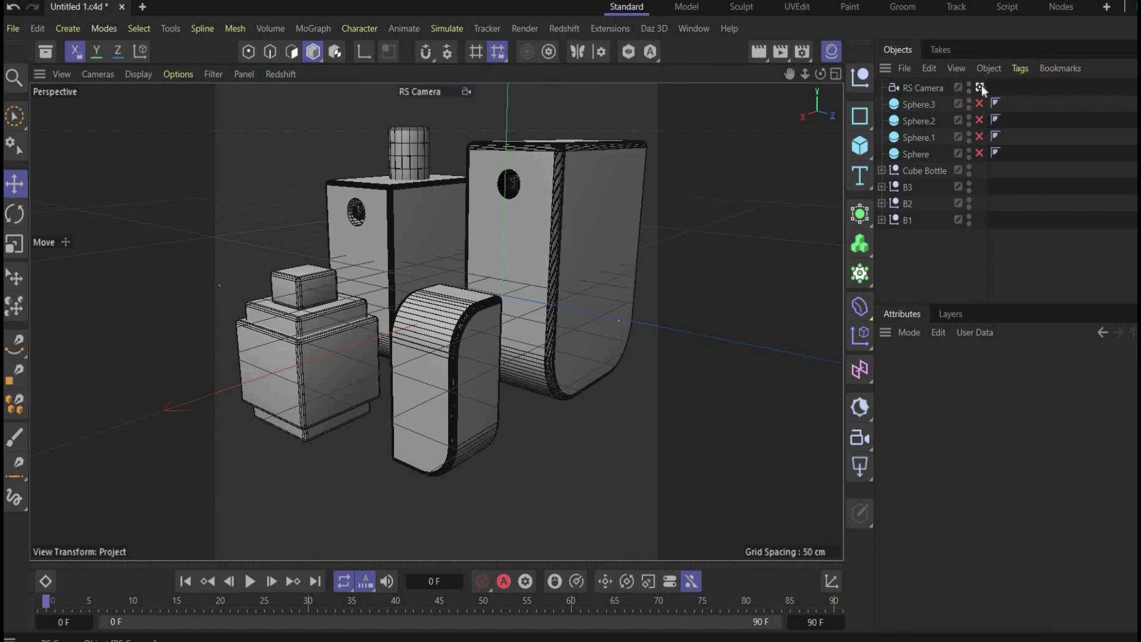
click(981, 87)
click(981, 87)
click(980, 87)
click(981, 87)
Add a cube measuring 1000 x 1000 x 1000 cm and position it around the bottles so its bottom face serves as their floor.
click(865, 149)
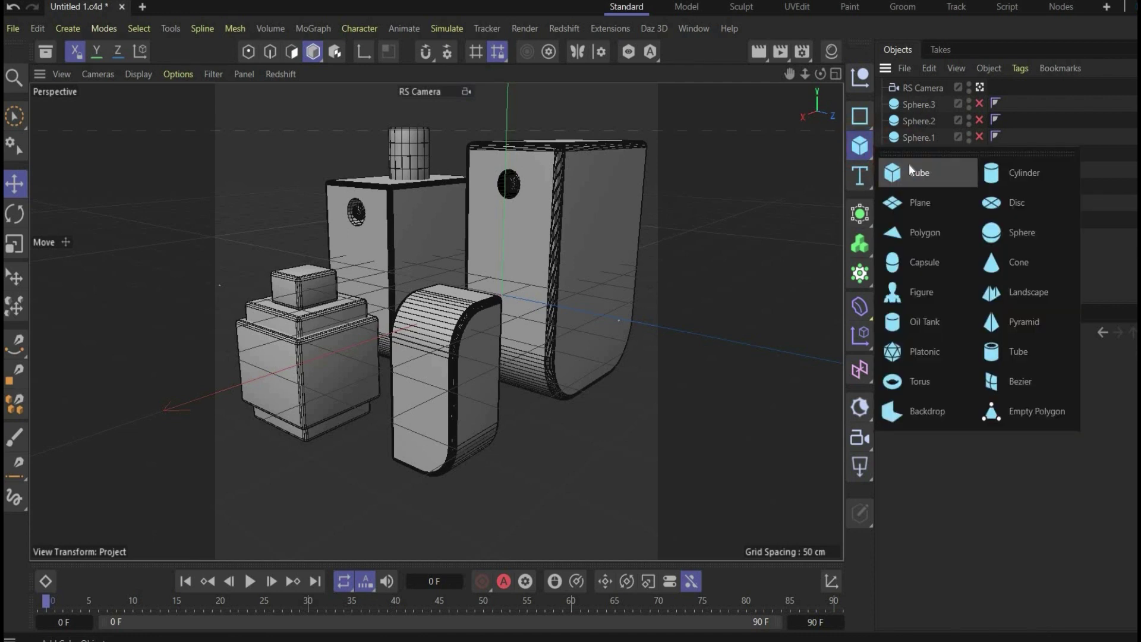
click(910, 167)
drag(644, 331, 738, 523)
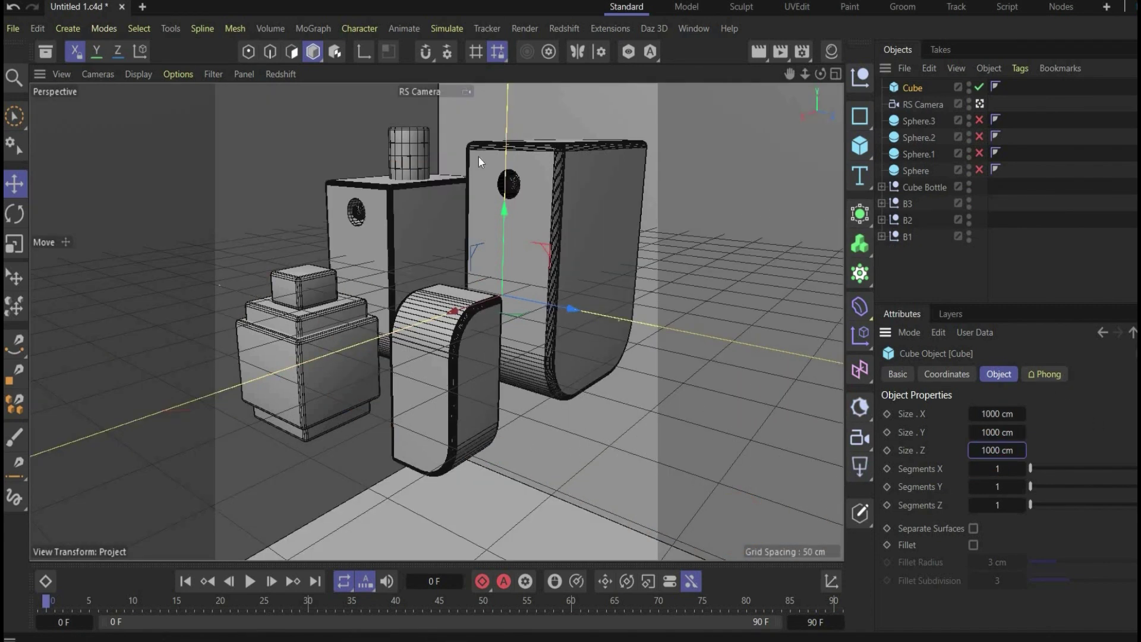
drag(501, 232, 510, 36)
drag(515, 175, 586, 332)
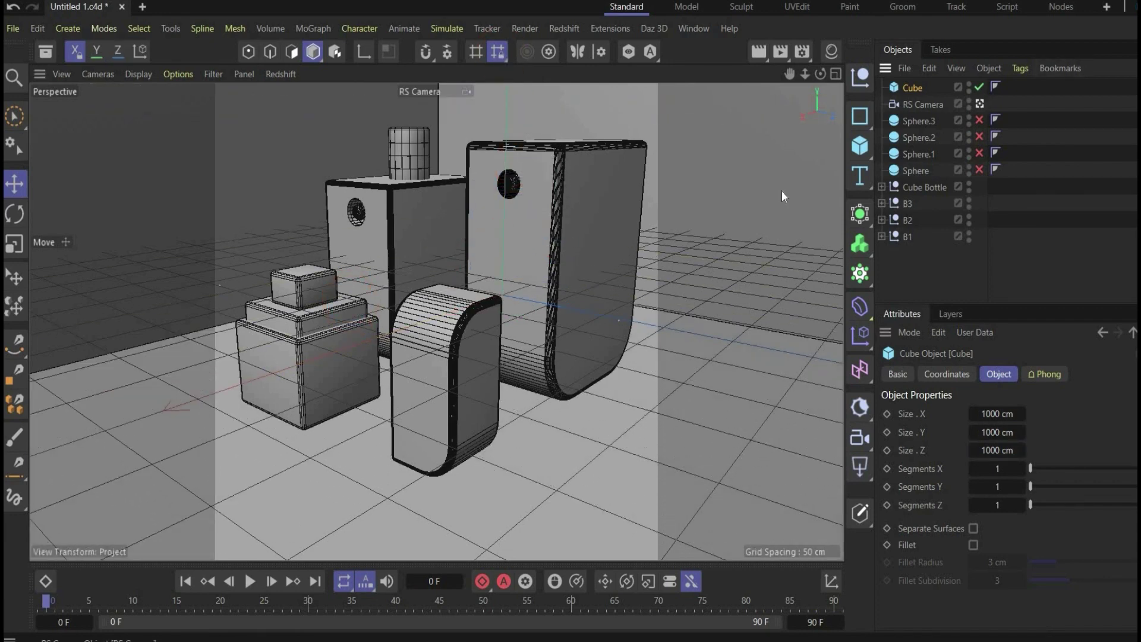
Create an editable copy of the room cube with Current State to Object and delete the parametric original.
click(980, 103)
alt+middle_drag(559, 150, 341, 352)
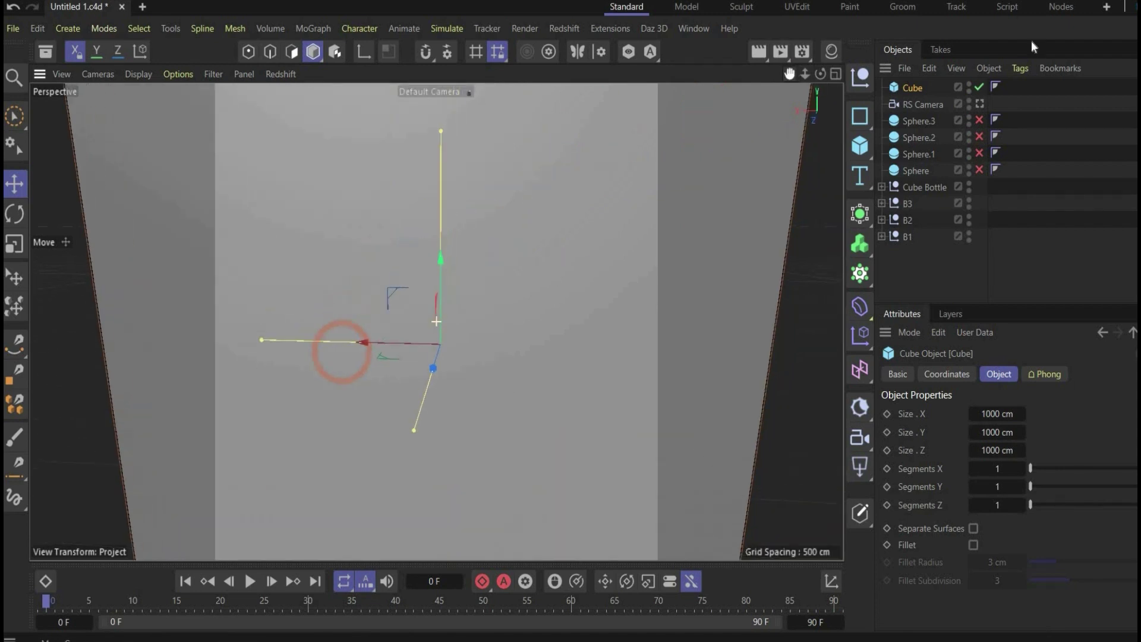
right_click(914, 84)
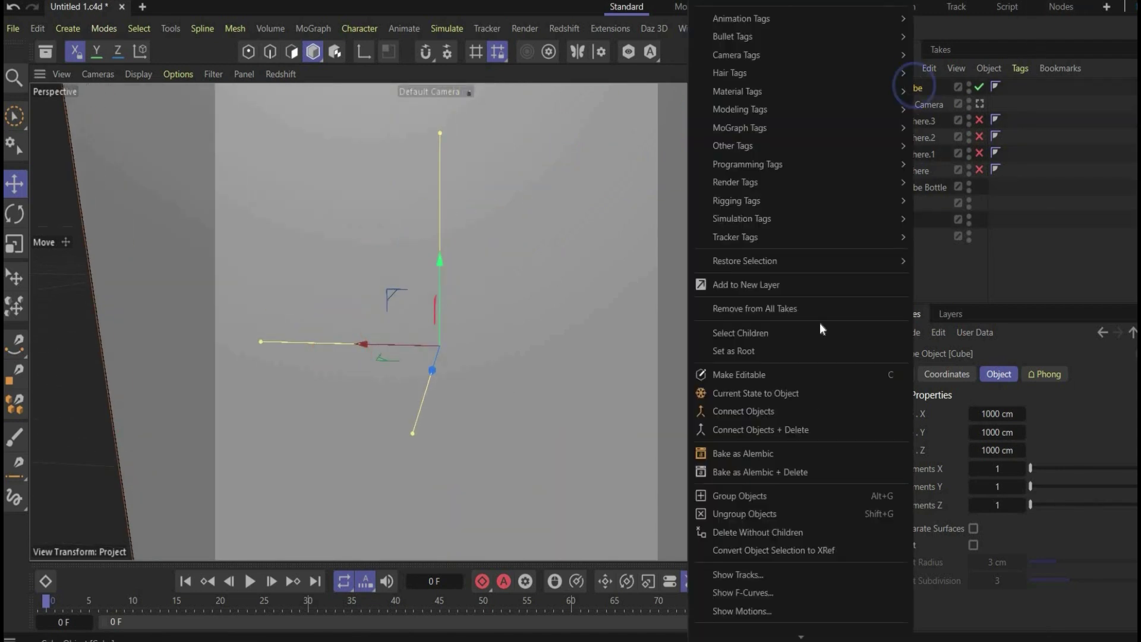
click(814, 390)
scroll(478, 347, down, 5)
click(290, 56)
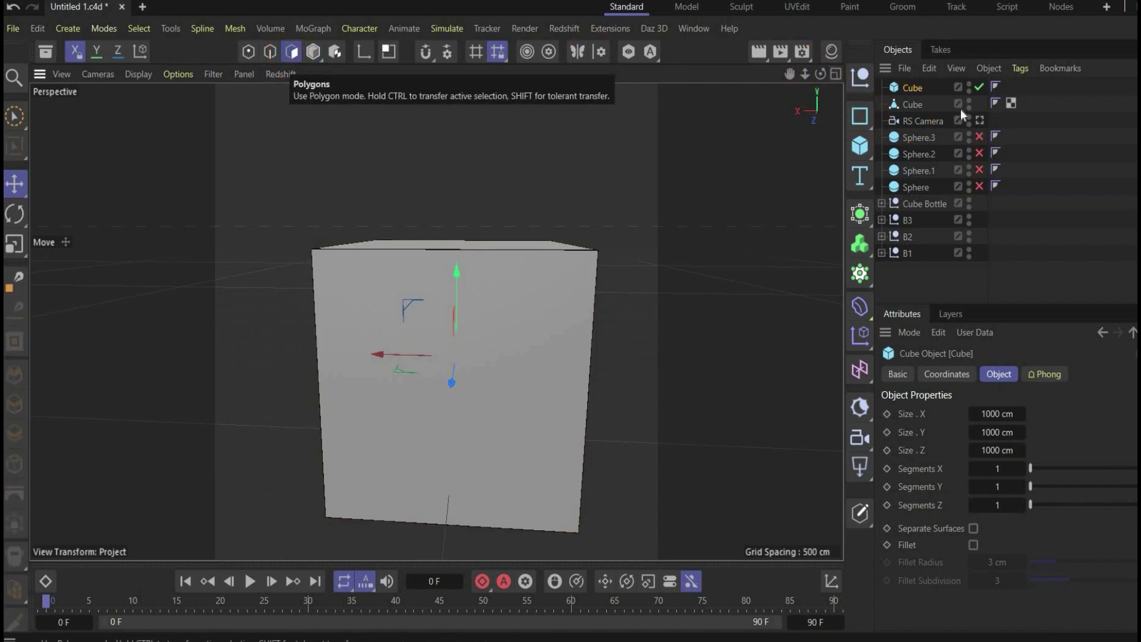
drag(820, 75, 802, 155)
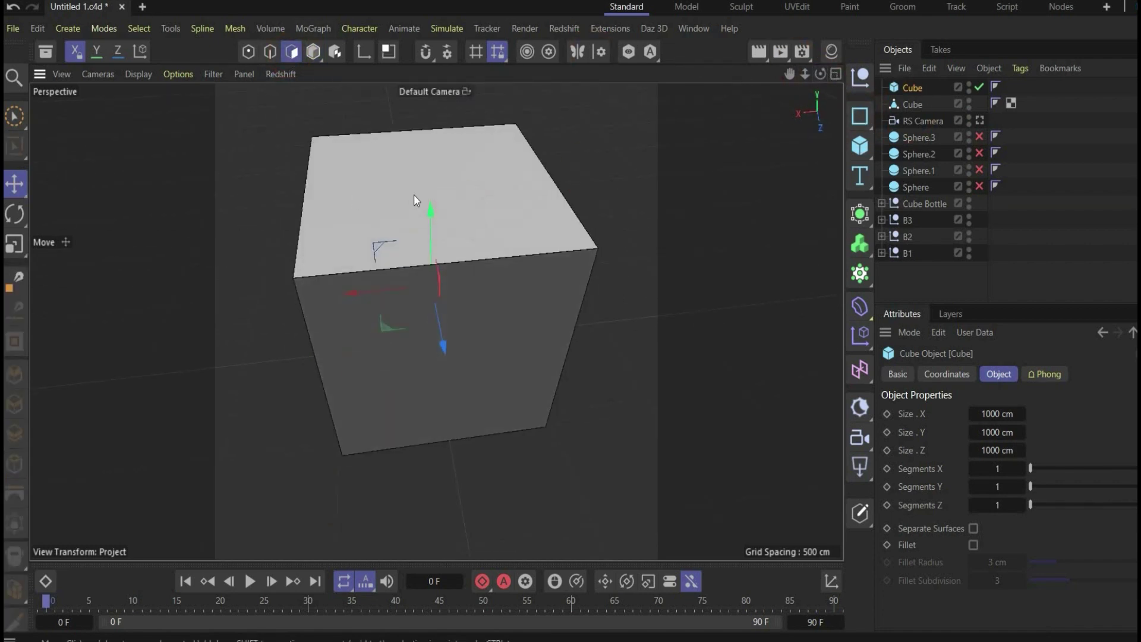
click(901, 88)
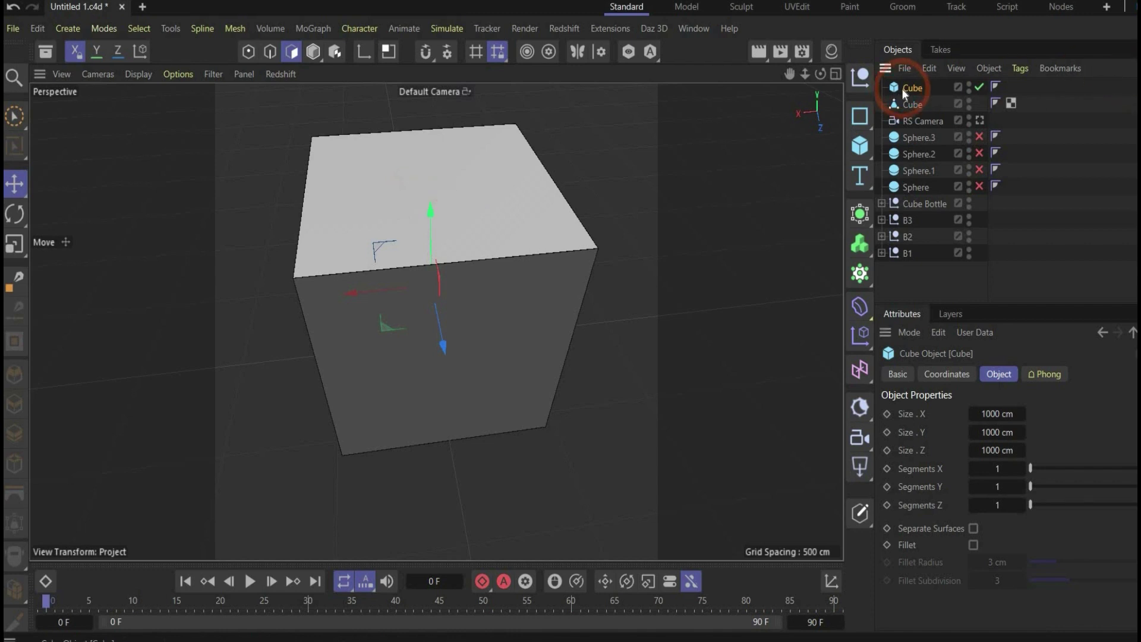
key(Delete)
Delete the room cube's top polygon and return to Model mode in the RS Camera view.
click(444, 218)
click(443, 217)
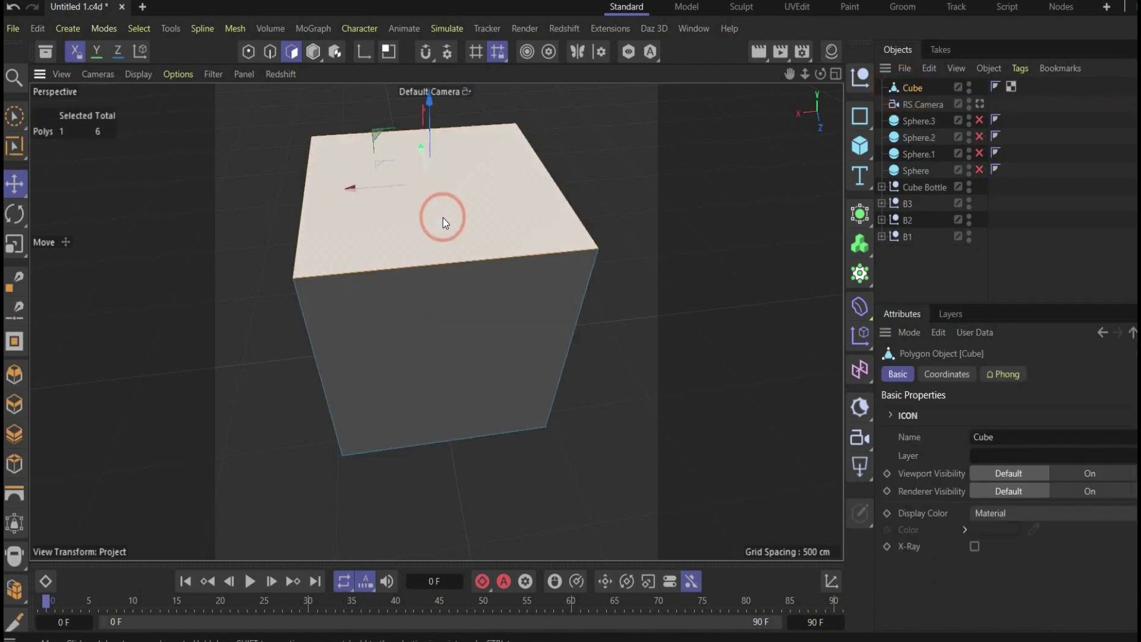
key(Delete)
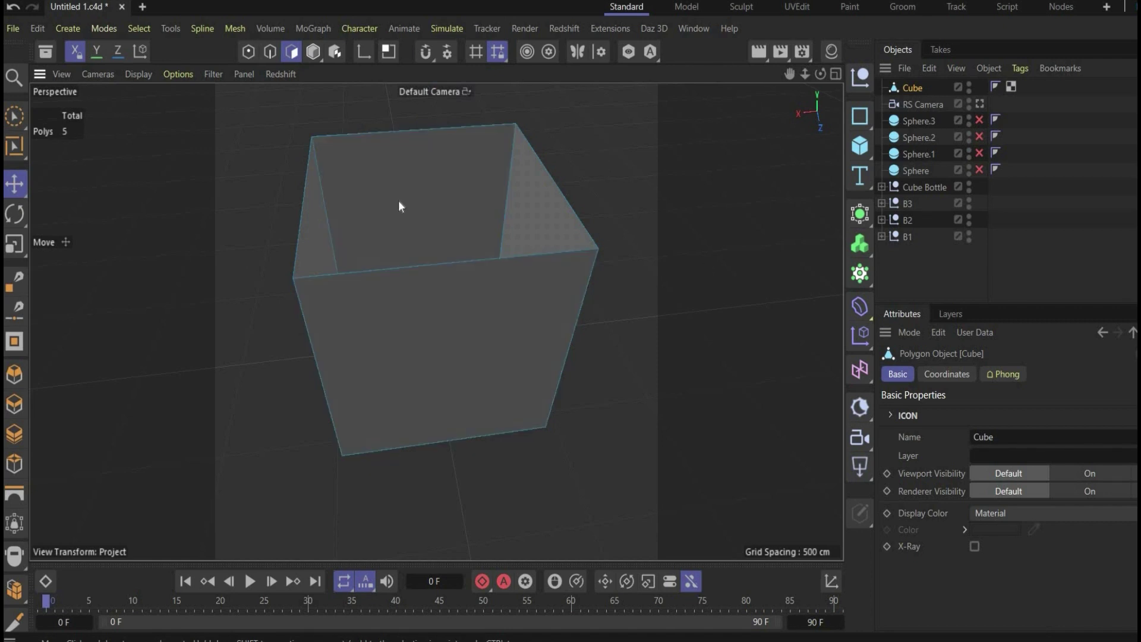
click(980, 103)
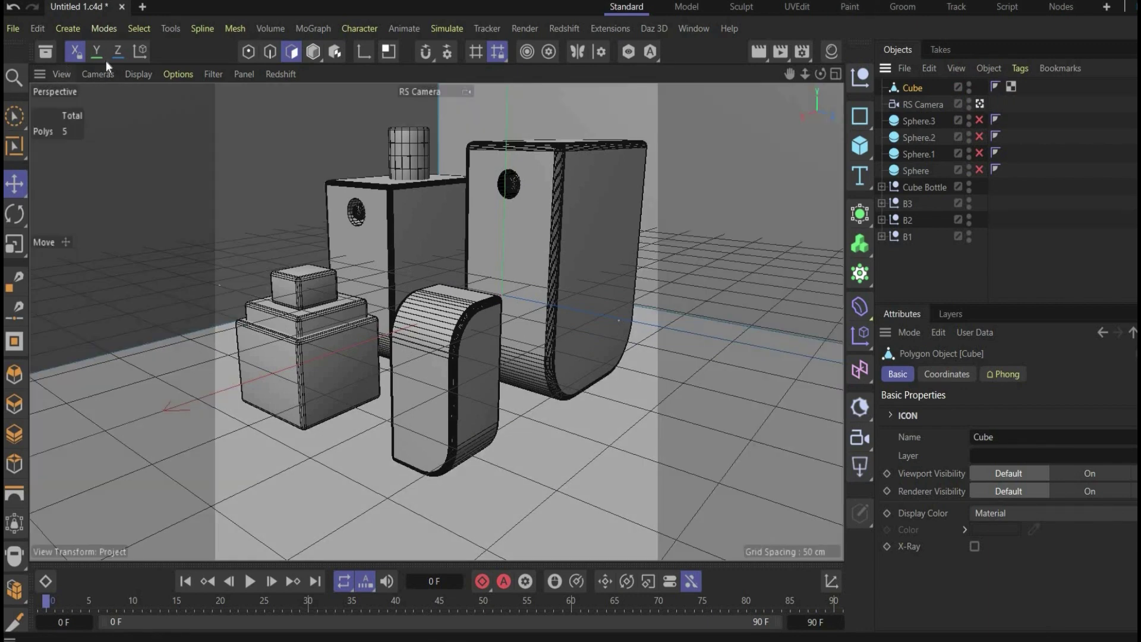
click(313, 54)
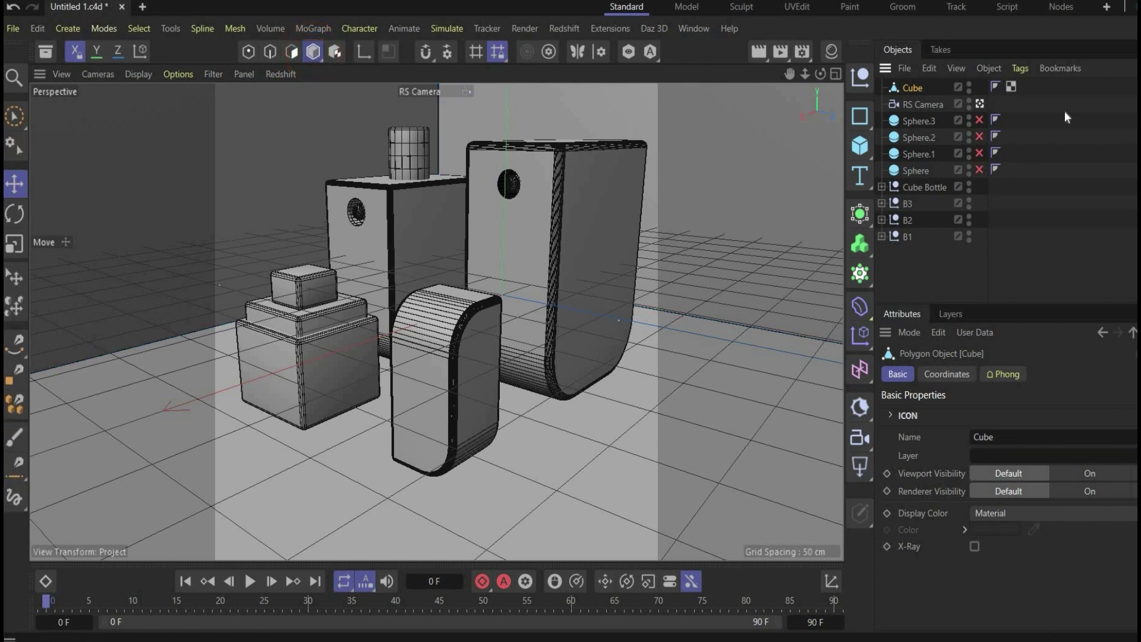
Enable the four spheres on the floor around the bottles.
click(979, 170)
click(979, 154)
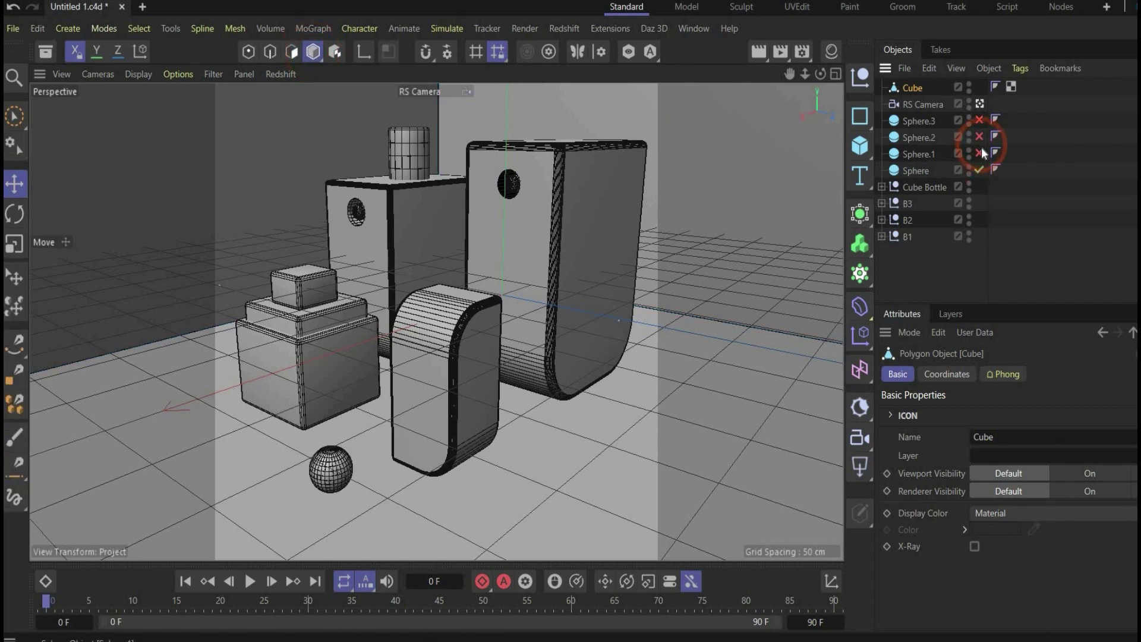
click(979, 136)
click(979, 120)
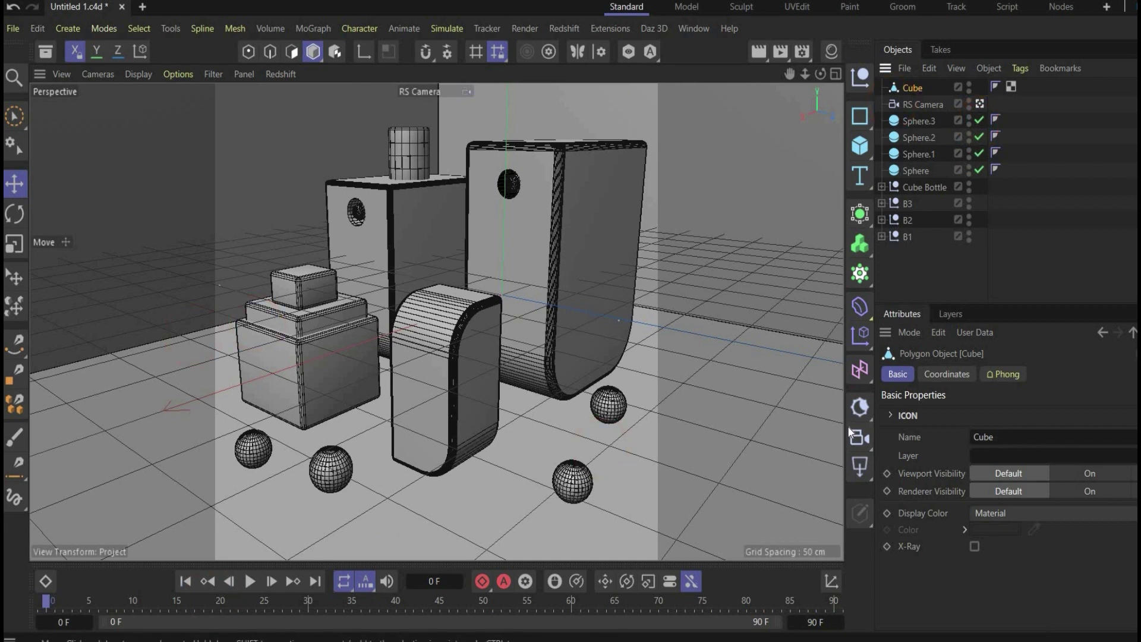
Open the Redshift RenderView, dock it beside the perspective view, and start the live render.
click(569, 34)
click(614, 155)
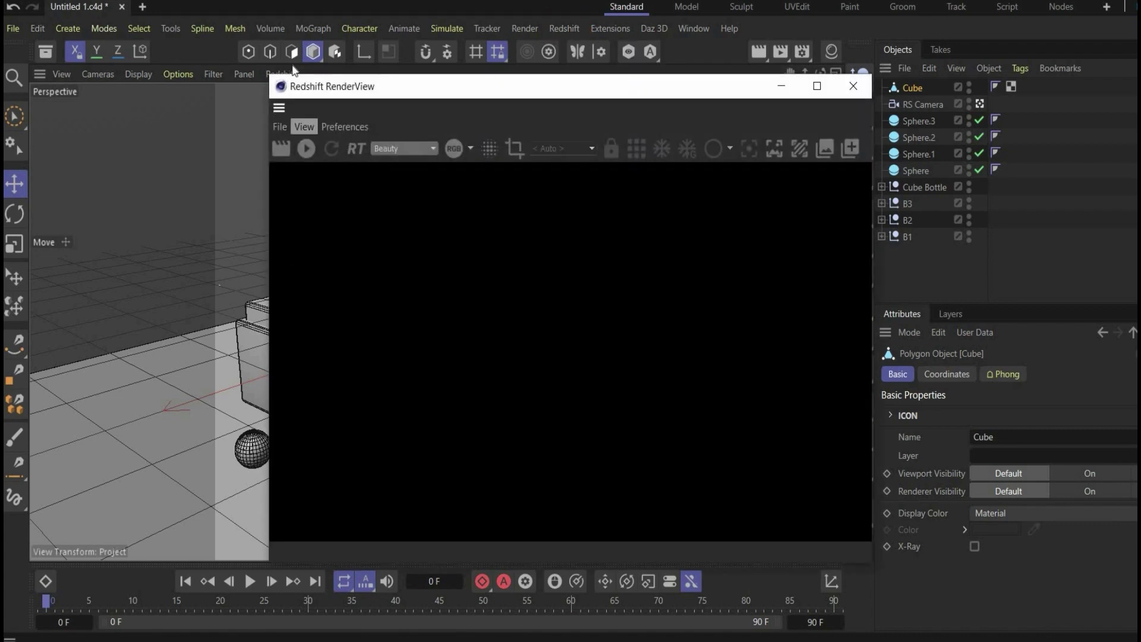
drag(284, 122, 37, 130)
click(71, 130)
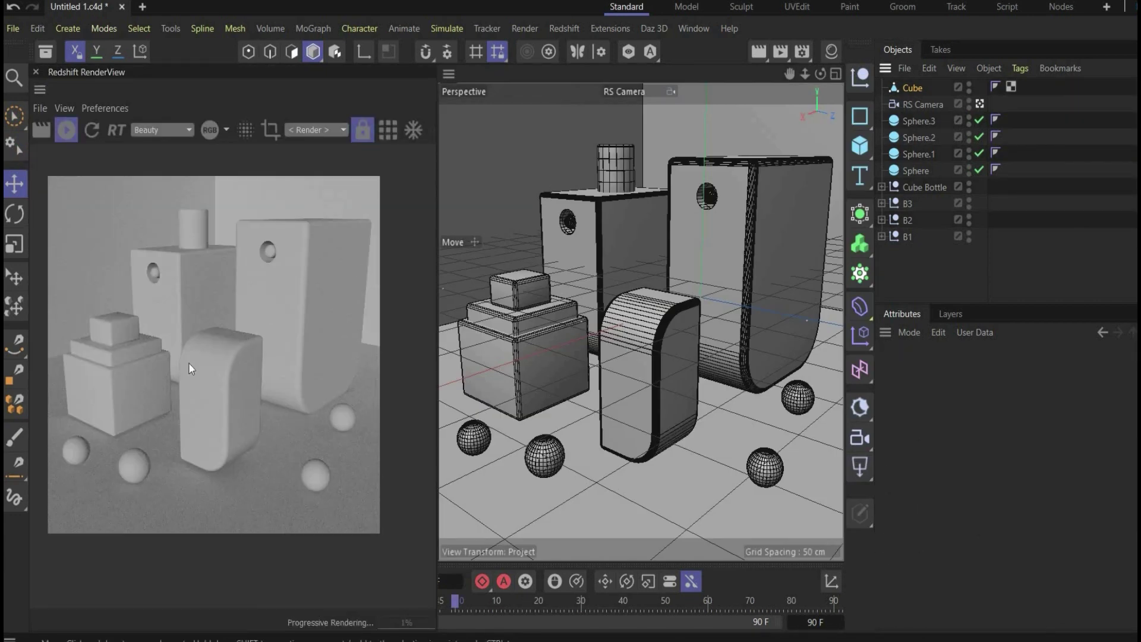
Add a Redshift Dome Light, give it a shader graph, and load a studio lighting image as its dome map.
click(573, 33)
mouse_move(610, 81)
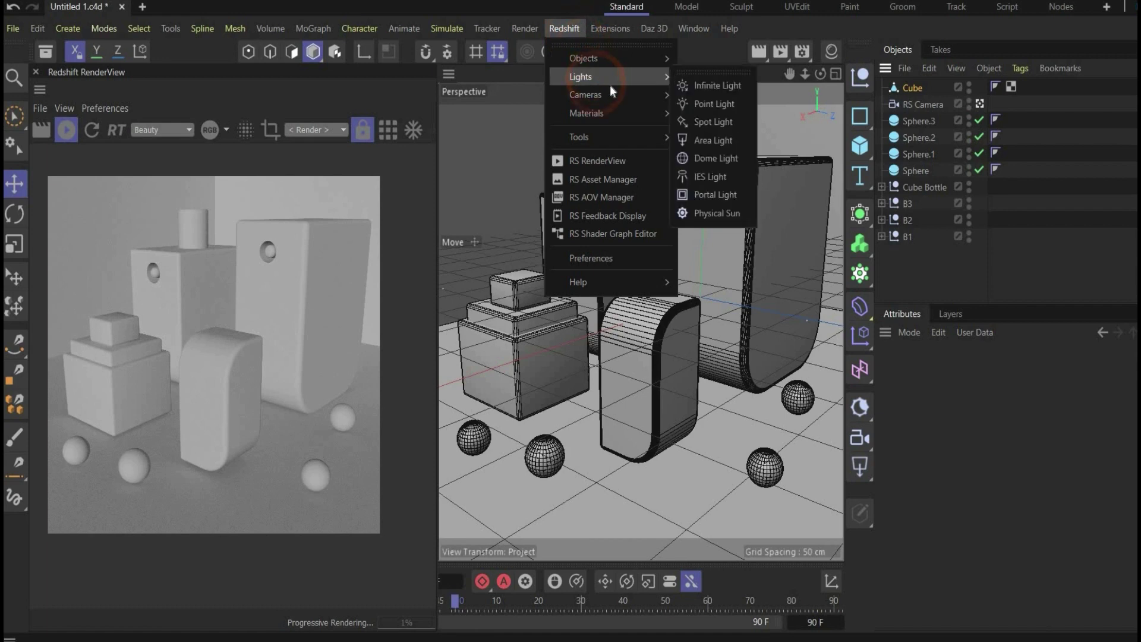
click(715, 160)
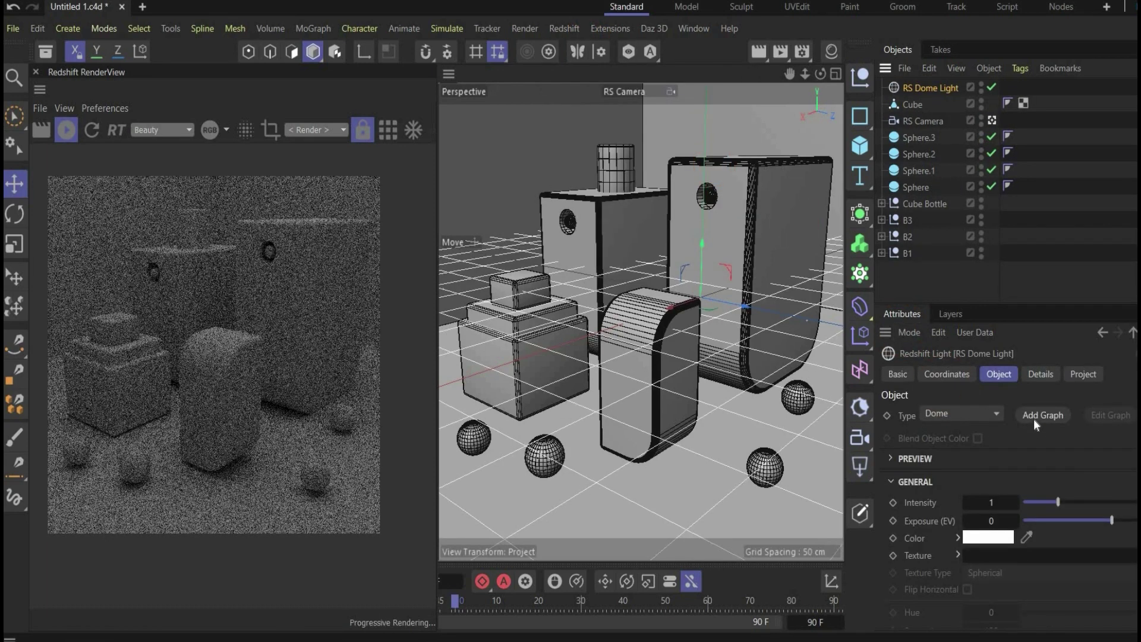
click(1033, 417)
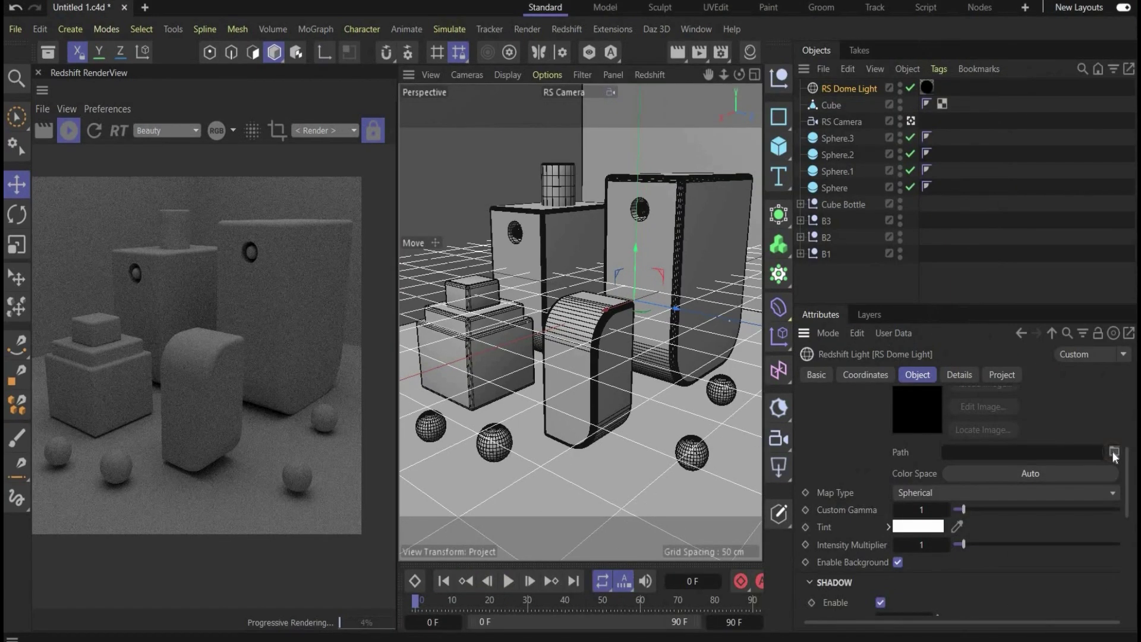
click(1115, 451)
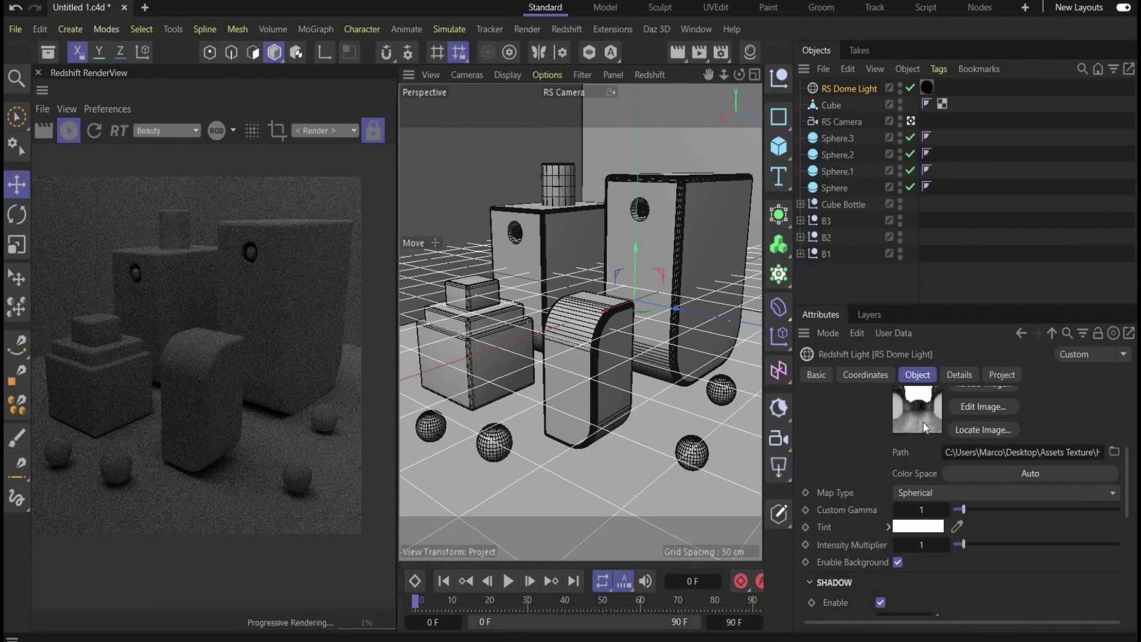
Set the dome light's Intensity Multiplier to 5.
scroll(922, 422, up, 3)
scroll(893, 561, down, 3)
click(906, 550)
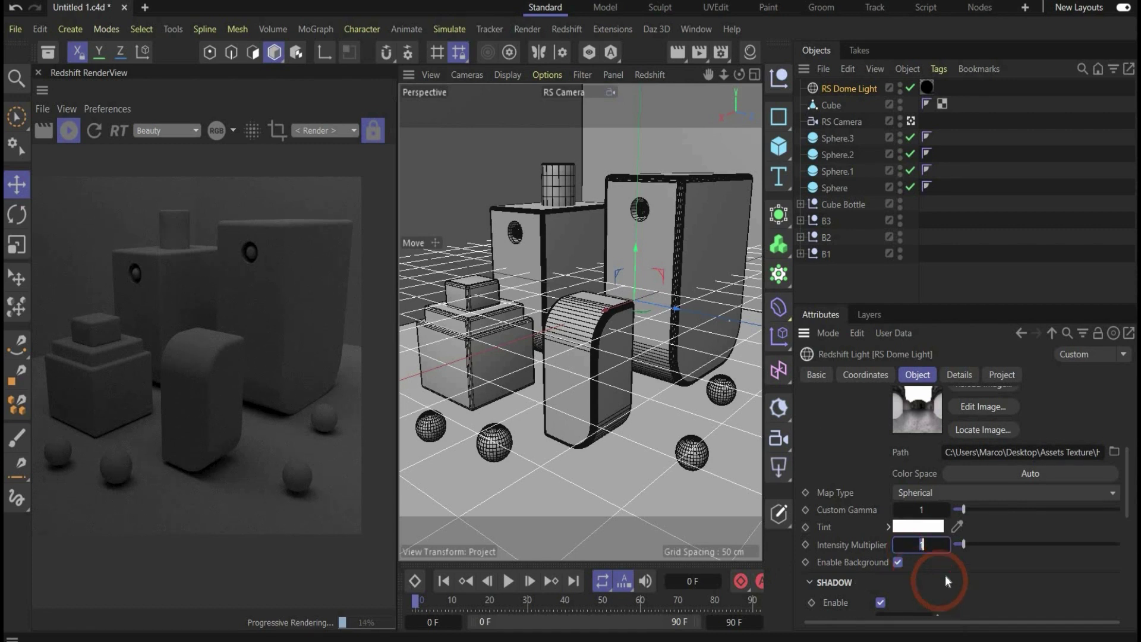
key(Return)
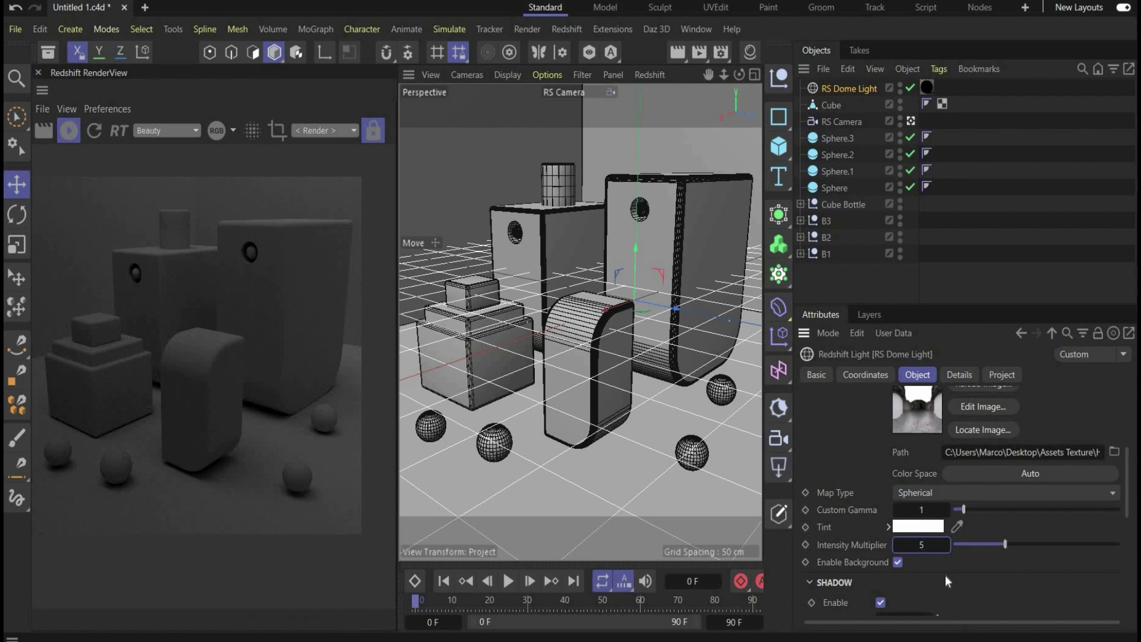
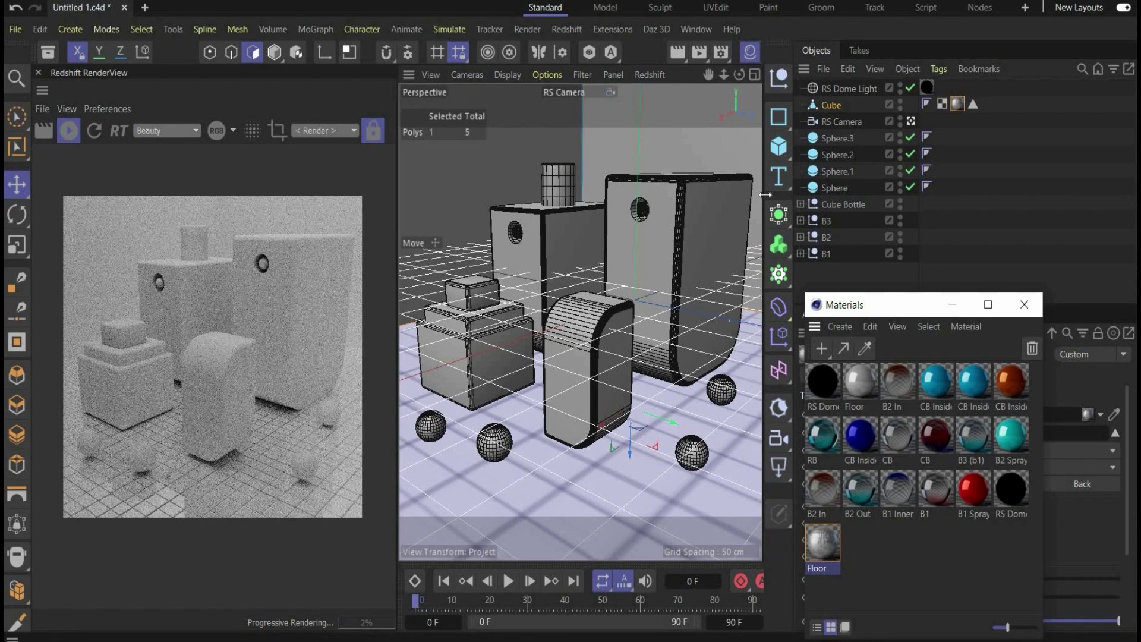
Examine the tiled Floor material's shader graph, checking its Standard Material, Texture Sampler and Bump Map settings.
double_click(818, 551)
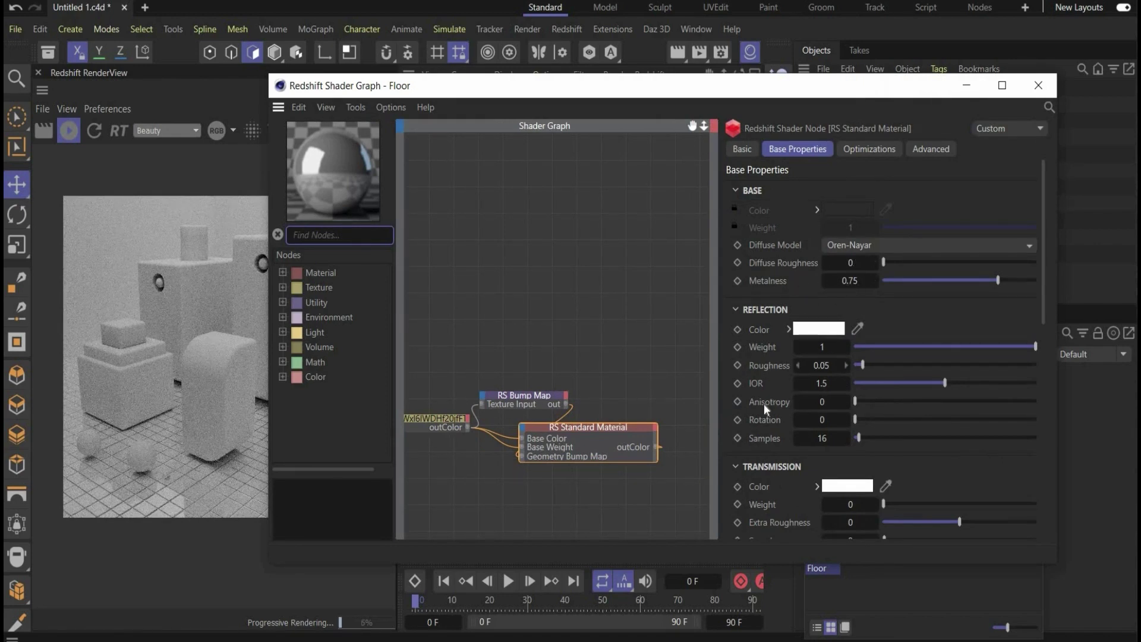
click(439, 420)
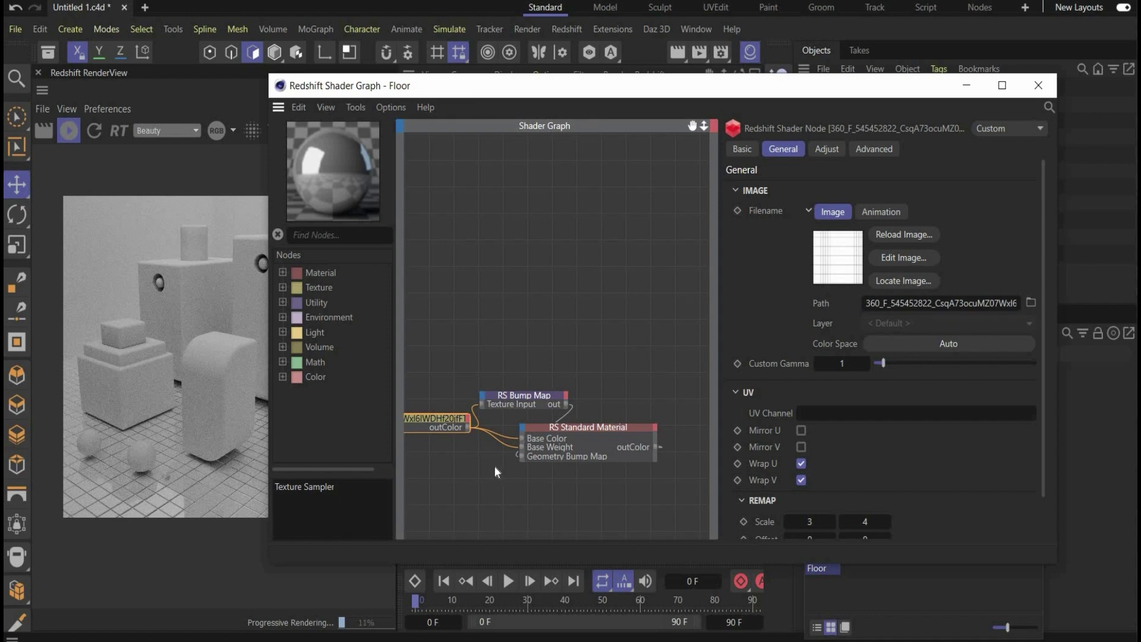
scroll(495, 466, up, 3)
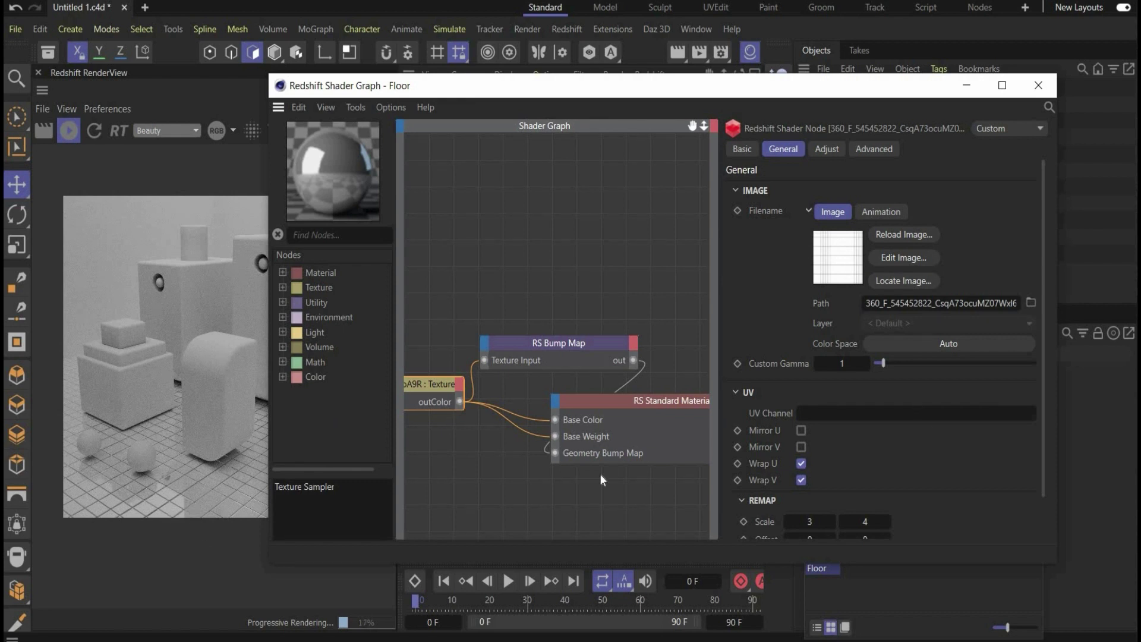
click(559, 344)
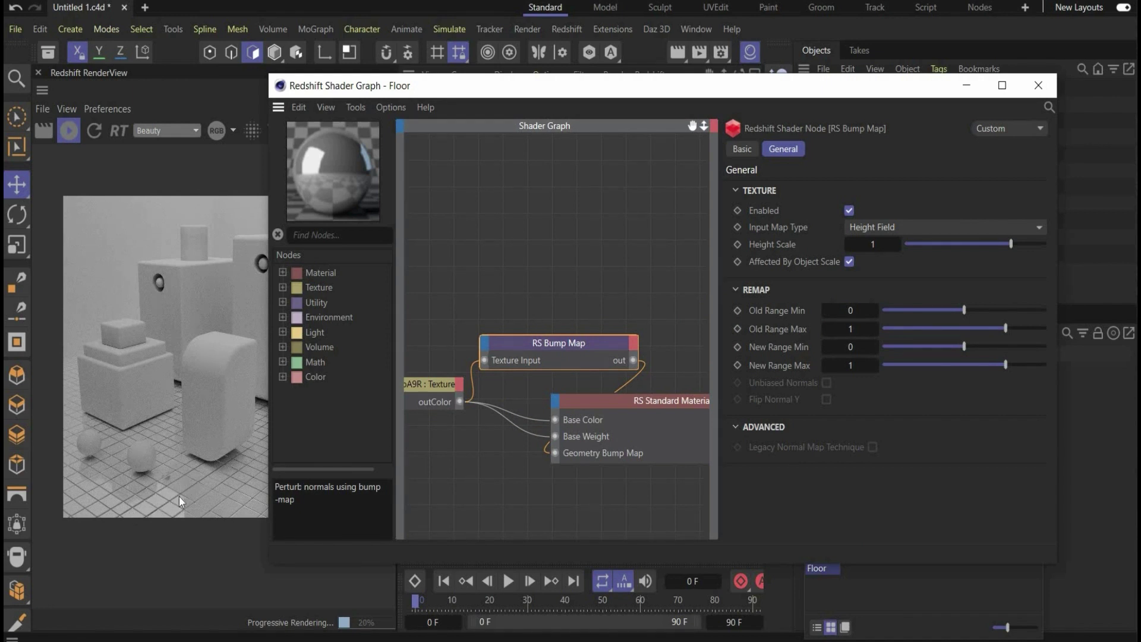
click(594, 404)
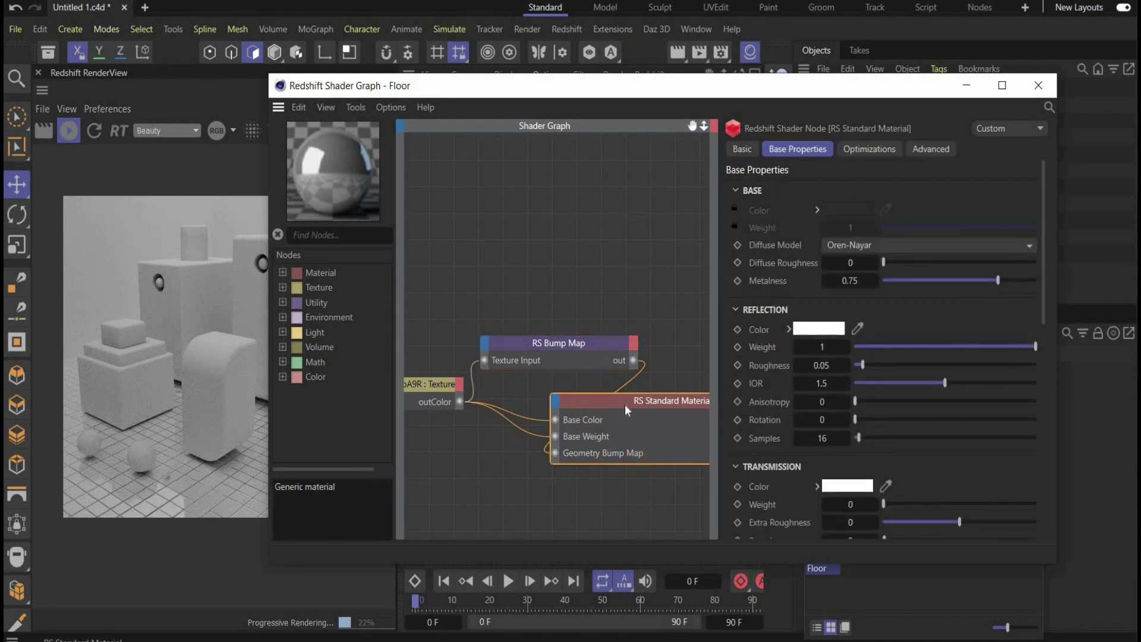
Reposition the RS Bump Map node below the texture-to-material connections in the tiled Floor graph and close the graph.
drag(625, 404, 629, 402)
drag(730, 393, 703, 369)
scroll(577, 424, down, 2)
click(590, 367)
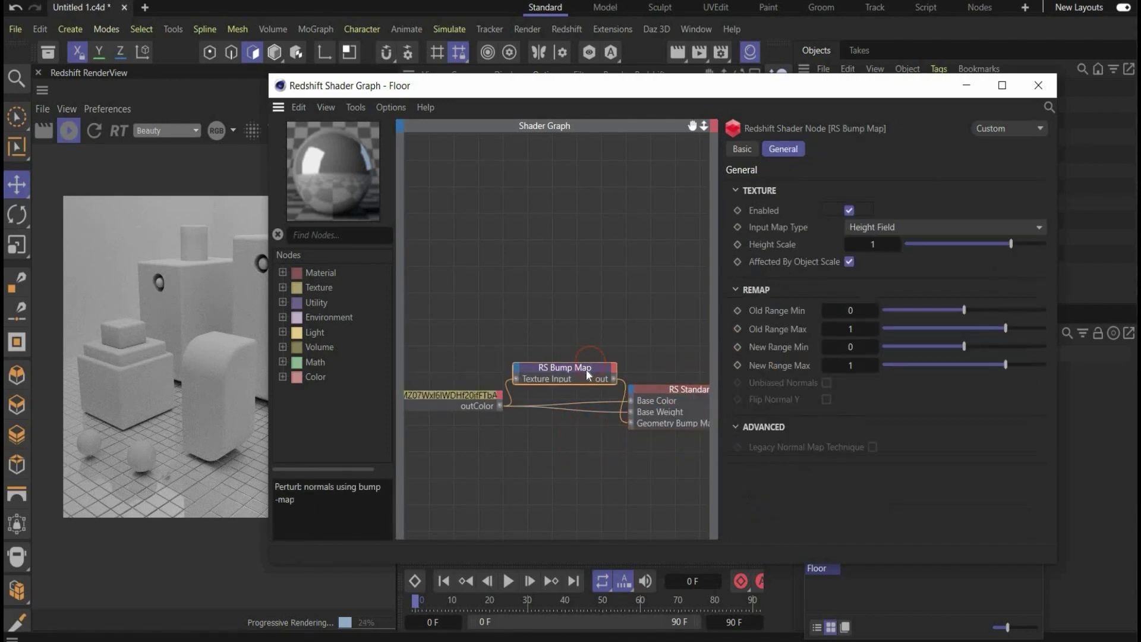
drag(589, 369, 565, 447)
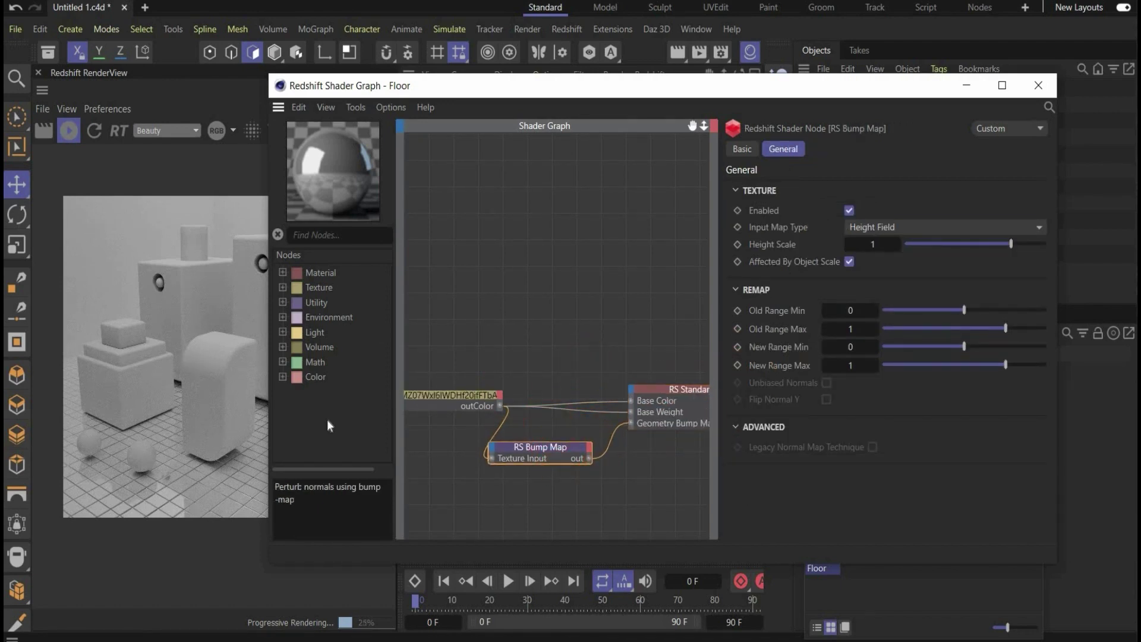
click(1038, 86)
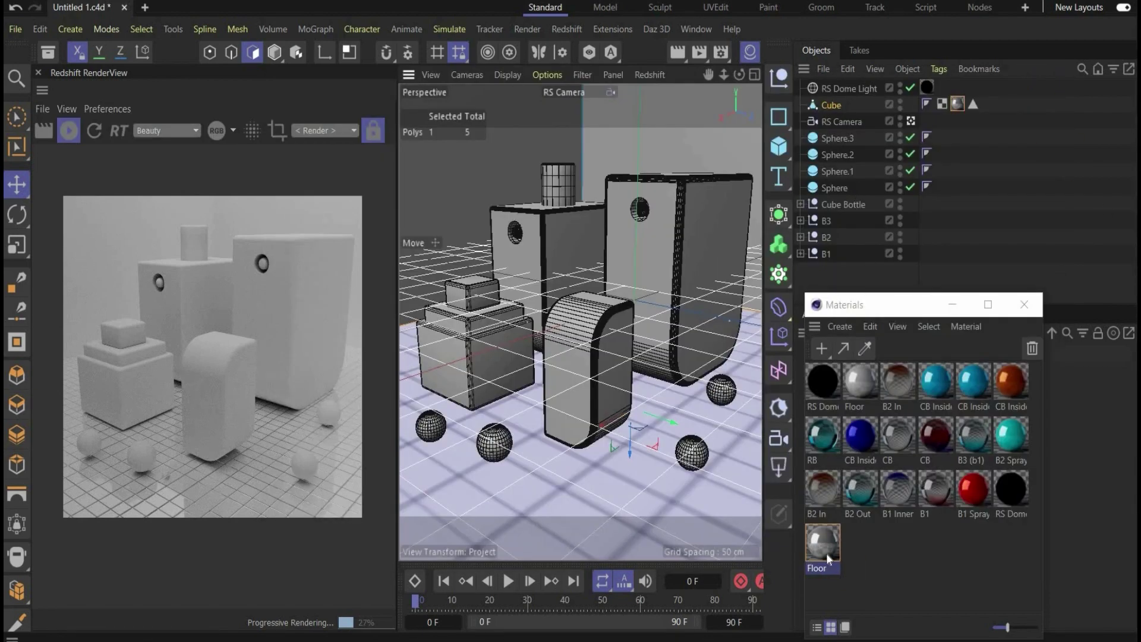
Select the two wall polygons of the room cube and apply the plain, untextured Floor material to them.
drag(858, 386, 452, 169)
key(ctrl+z)
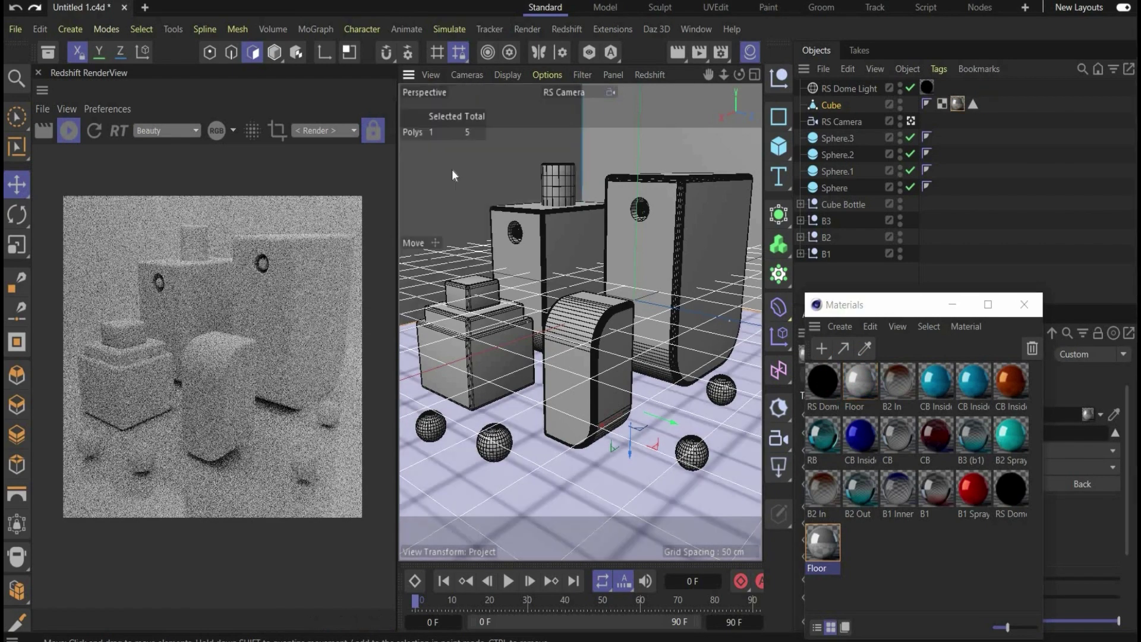
click(448, 208)
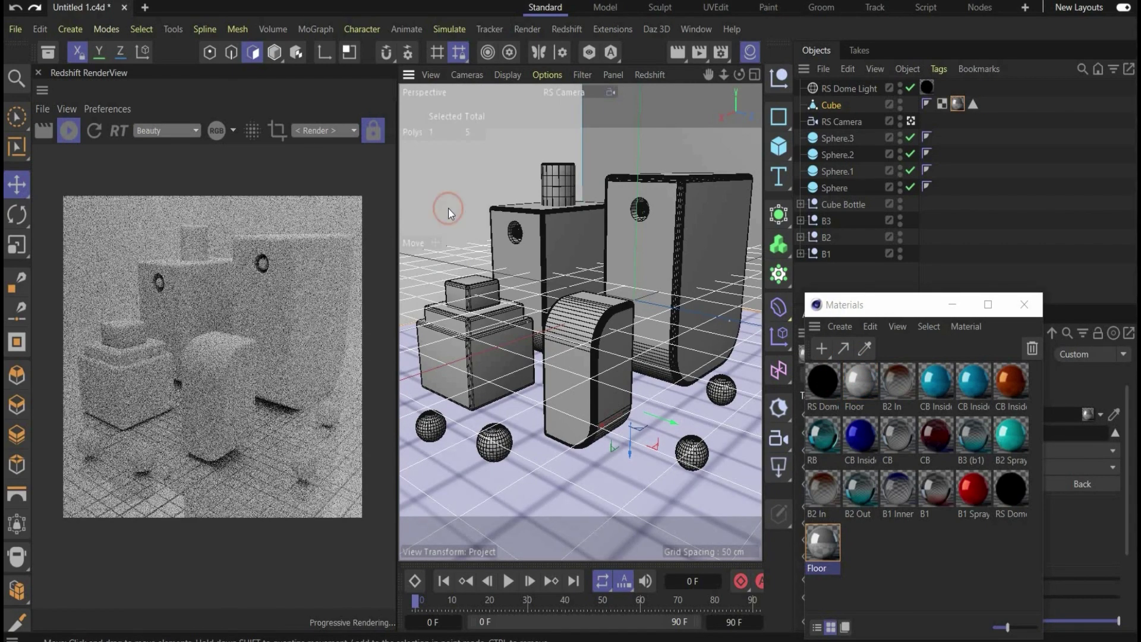
shift+click(668, 142)
drag(822, 560, 846, 391)
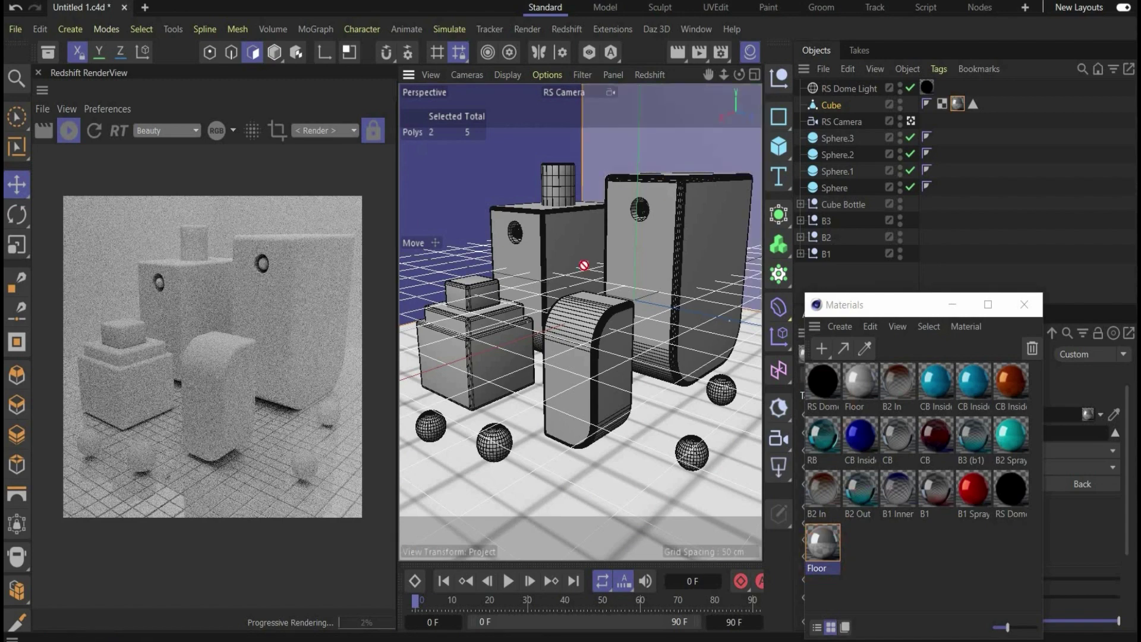
drag(584, 266, 626, 454)
Examine the plain Floor material's base color, metalness and reflection settings in its shader graph.
click(859, 388)
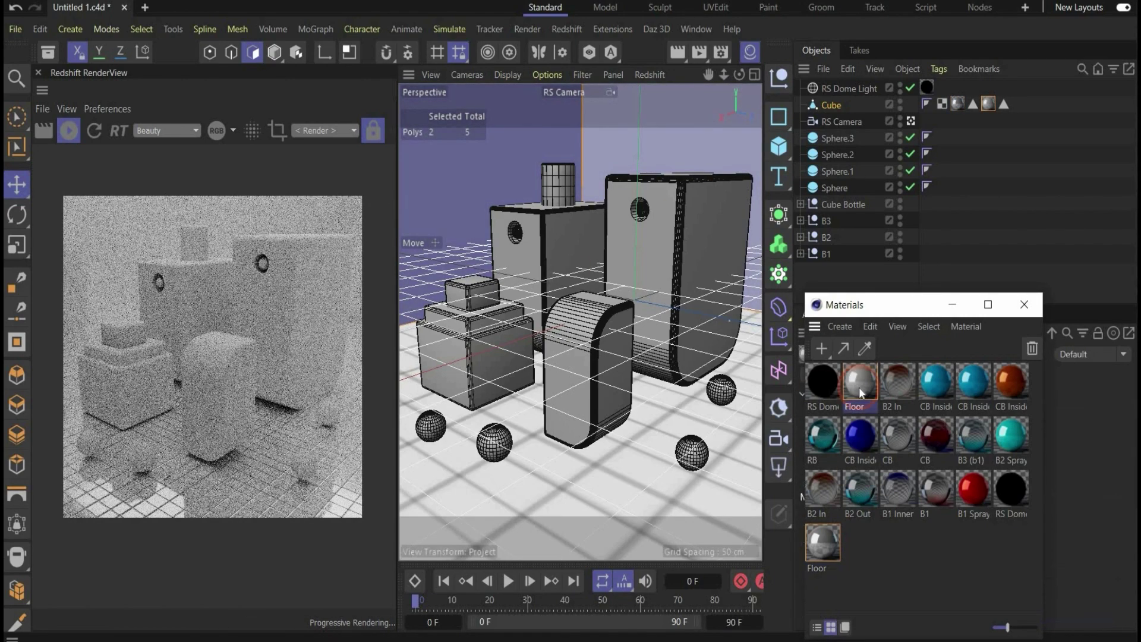
double_click(858, 387)
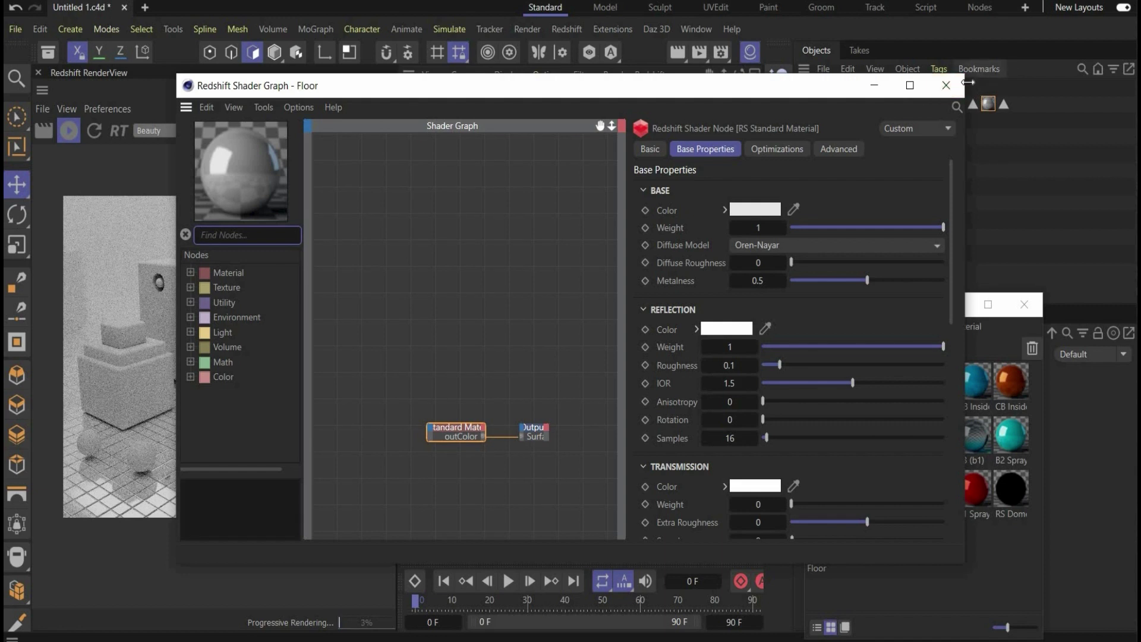
click(756, 212)
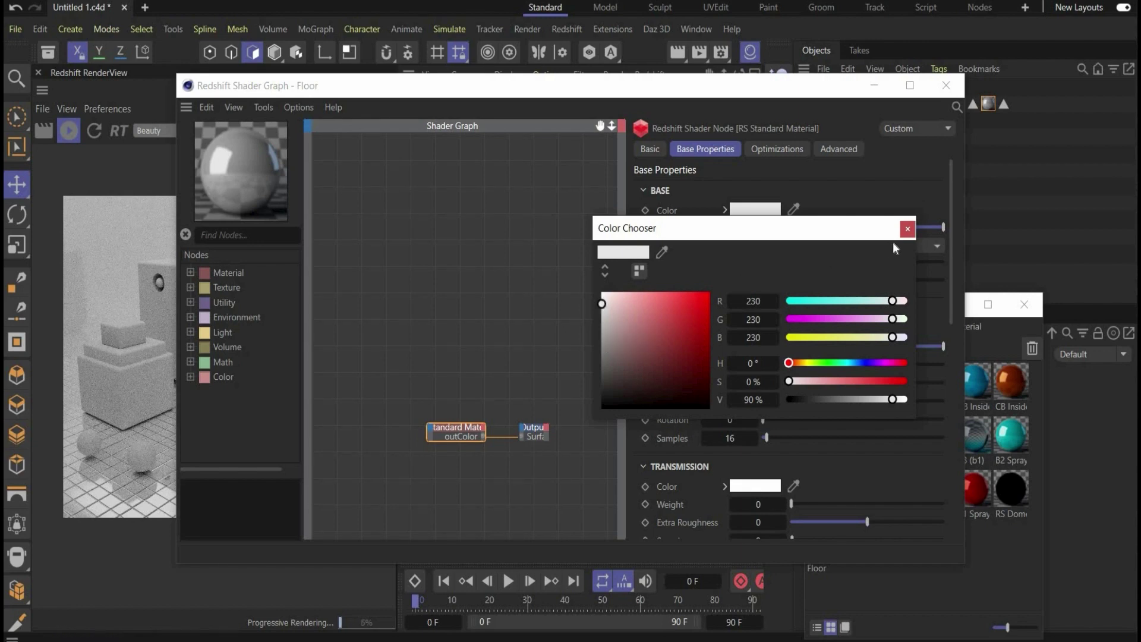
click(907, 230)
click(946, 86)
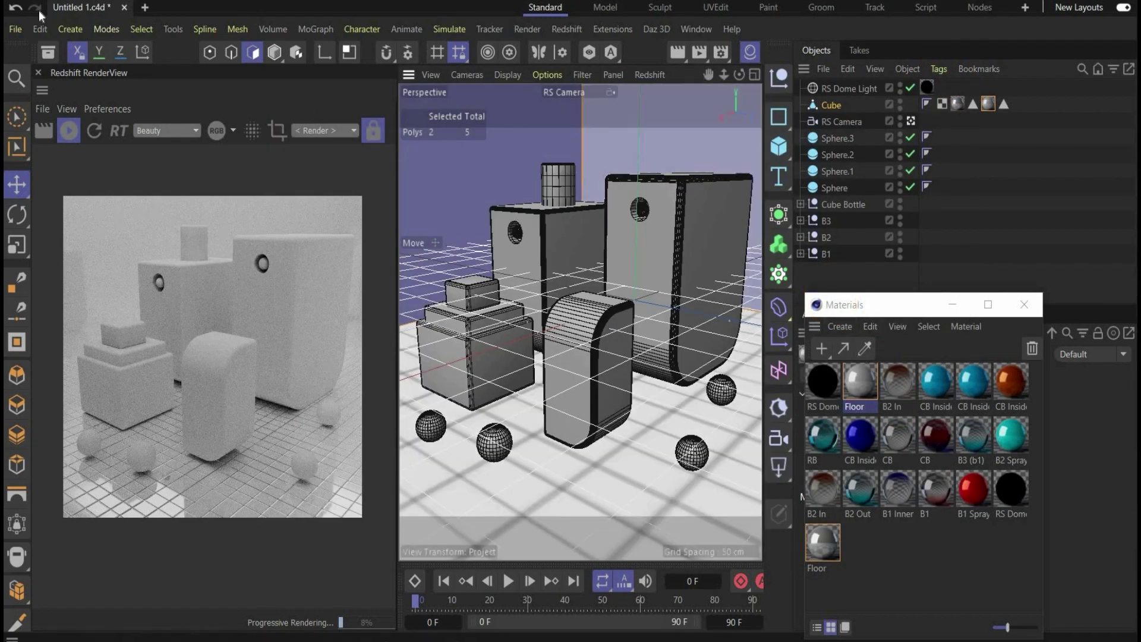
Expand the B1 group, switch to Model mode, and select the body of the tallest bottle.
drag(871, 310, 665, 300)
click(800, 254)
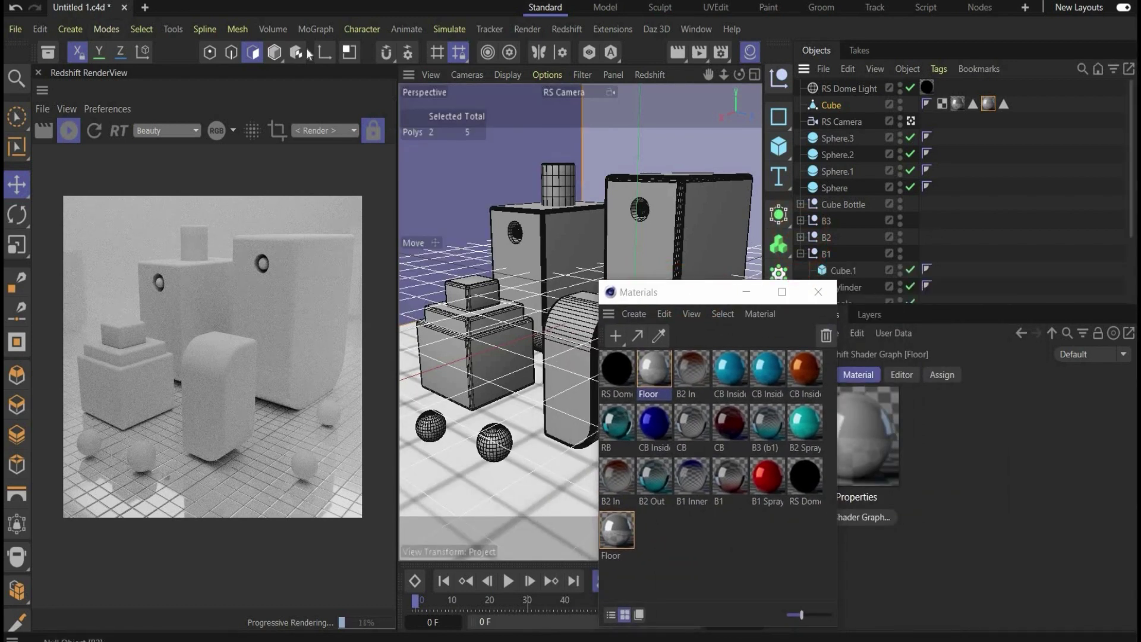
click(275, 54)
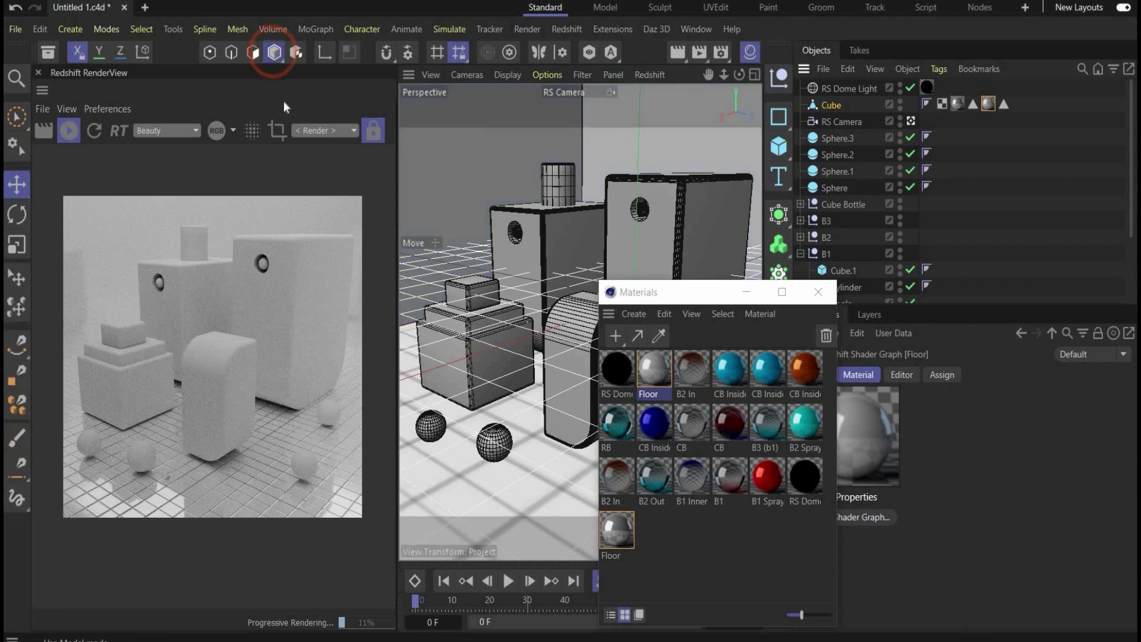
drag(699, 301, 681, 306)
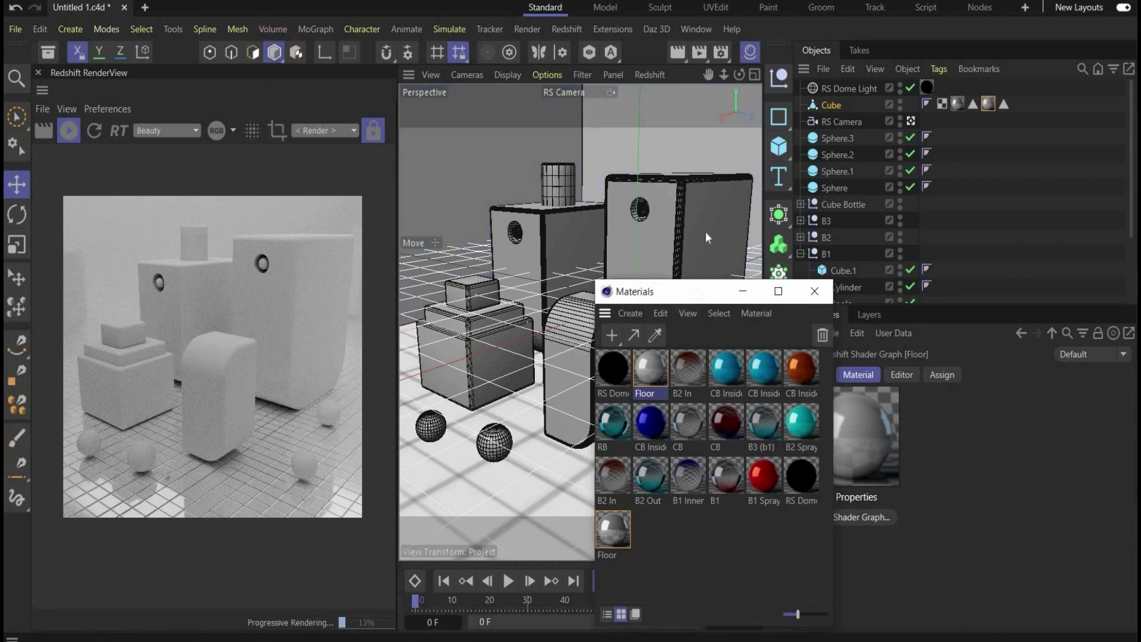
click(707, 233)
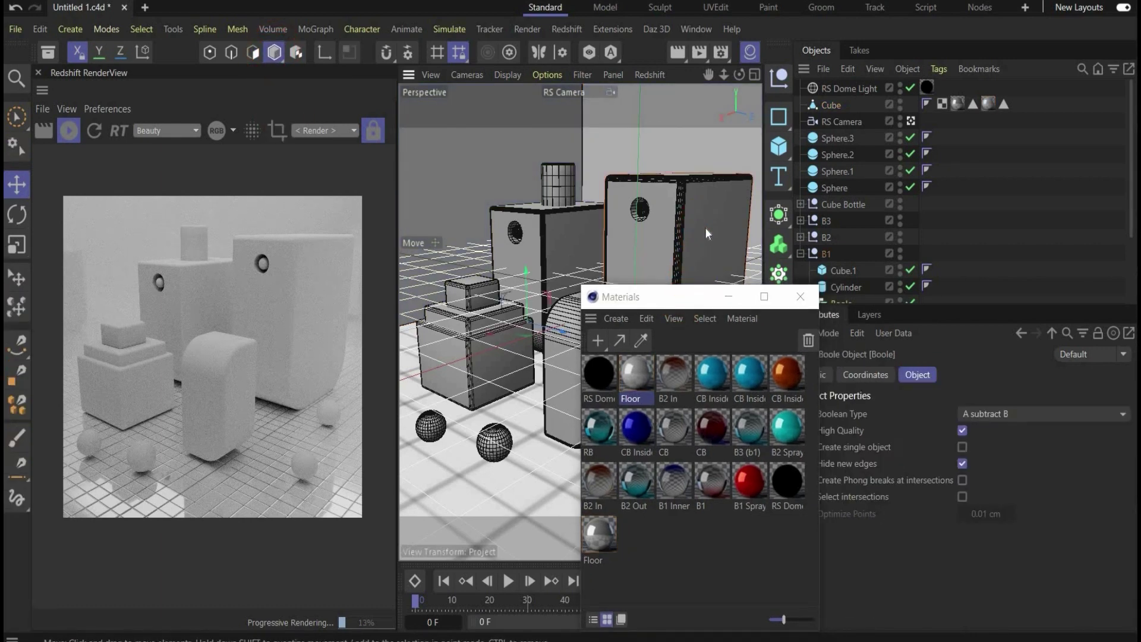
Examine the B1 material's RS Material node, including its Tinted Glass preset, reflection, refraction and sub-surface settings.
double_click(714, 492)
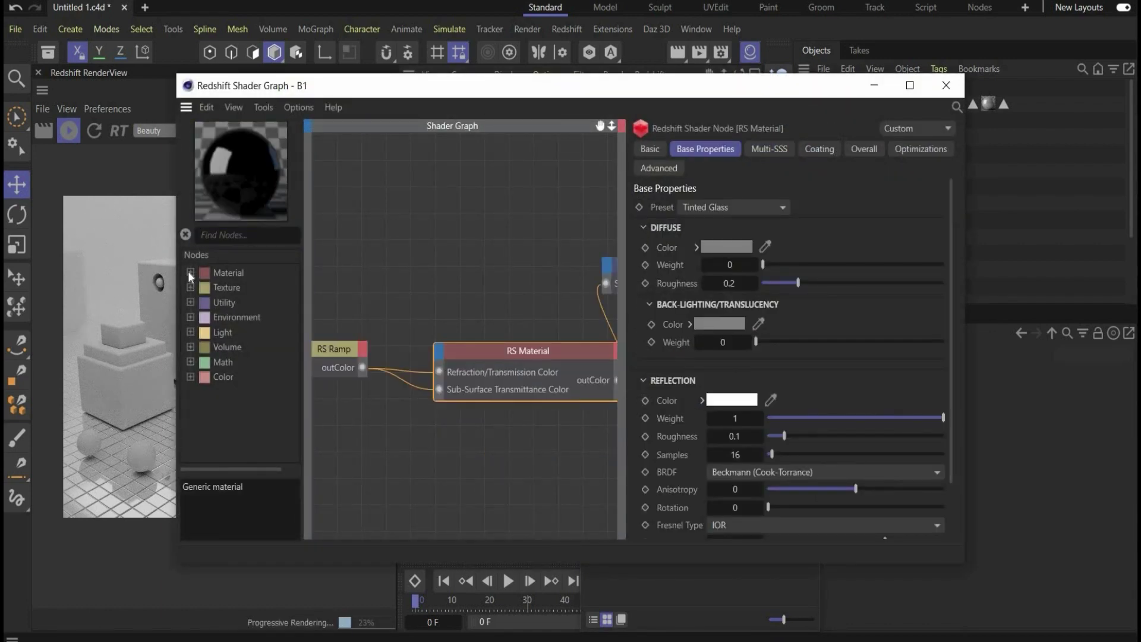
click(190, 272)
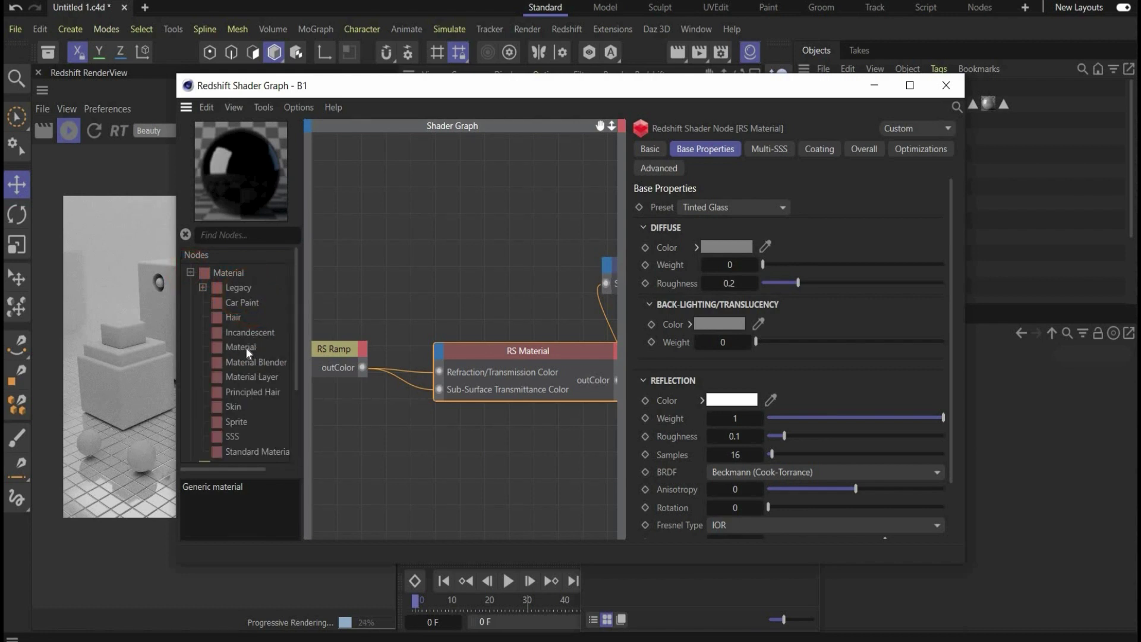
click(524, 353)
scroll(731, 217, down, 2)
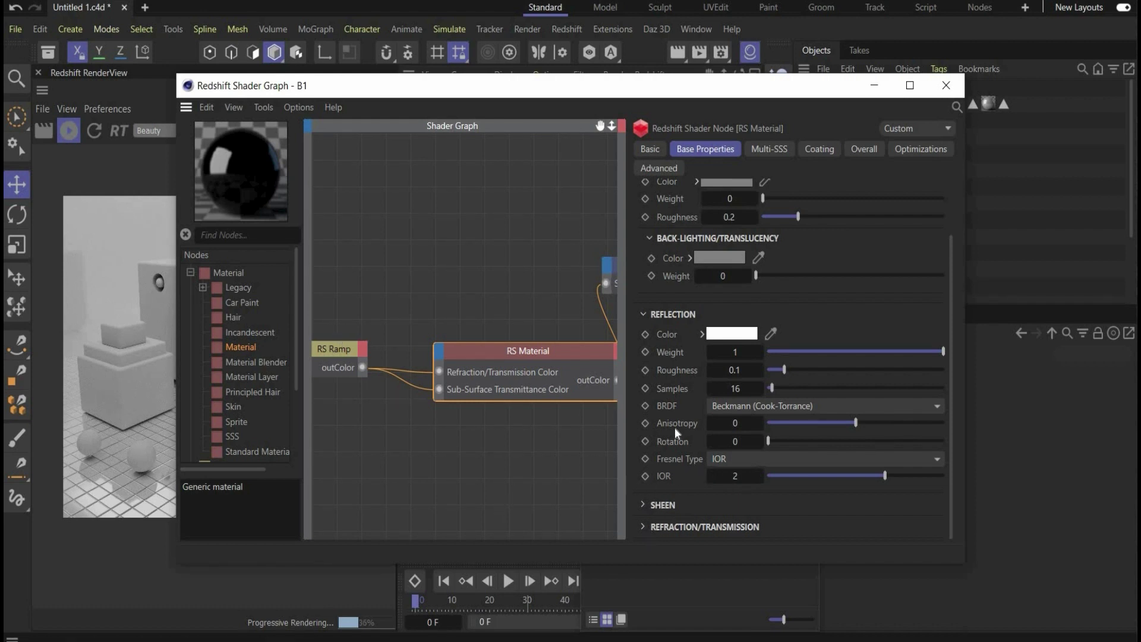
click(644, 527)
scroll(691, 435, down, 2)
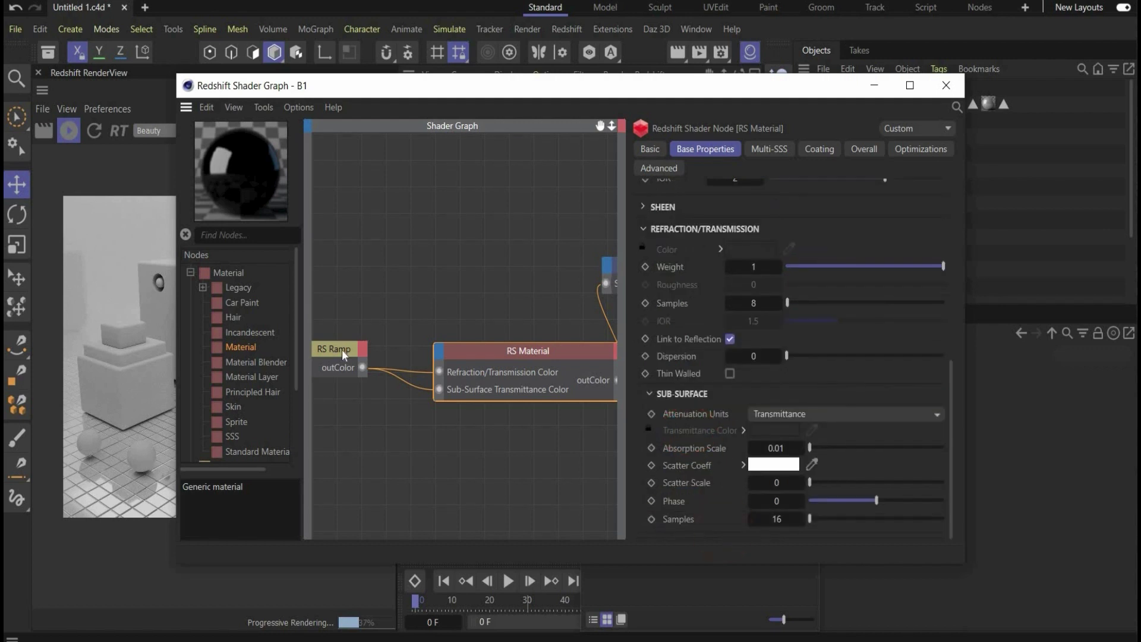
Review the RS Ramp feeding the B1 glass material and apply B1 to the tallest bottle's body.
click(334, 349)
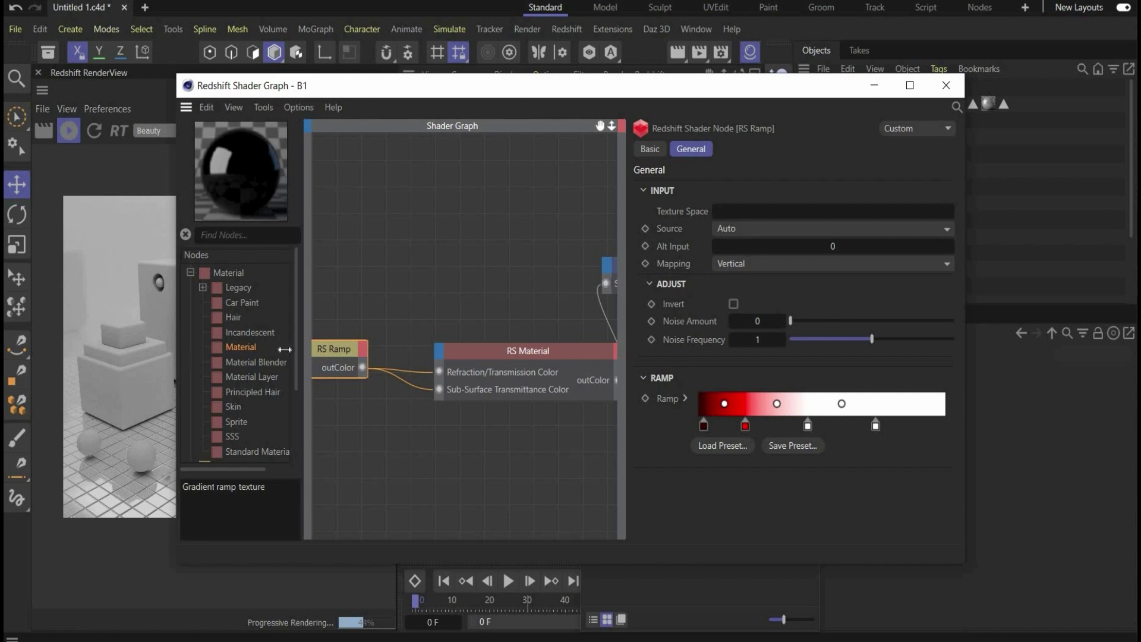
drag(285, 350, 317, 346)
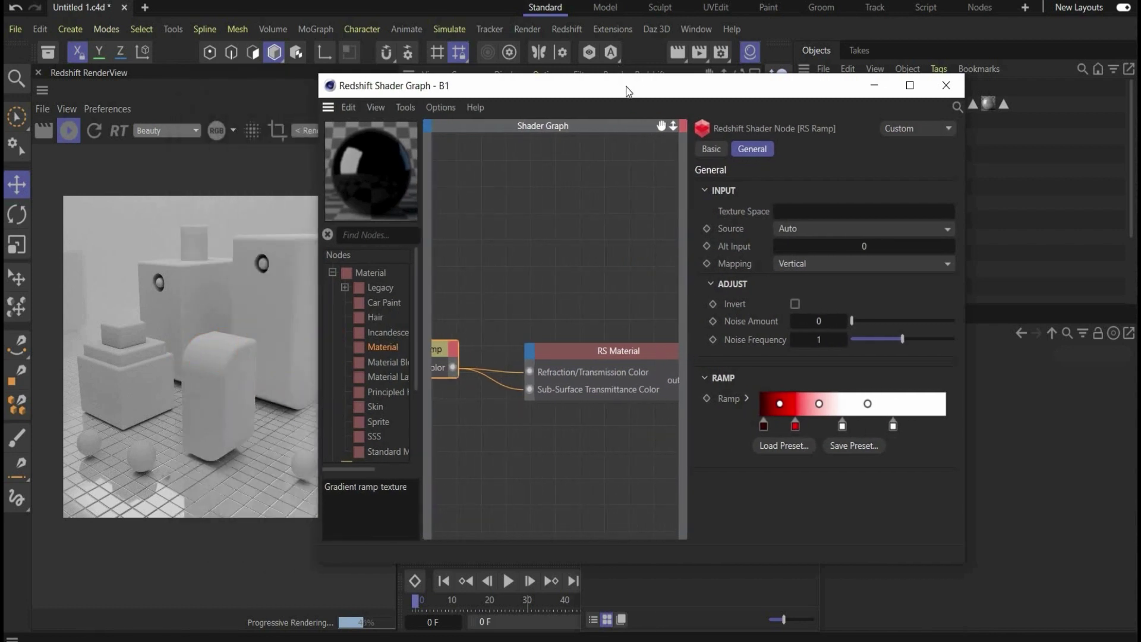
drag(626, 87, 685, 72)
click(1001, 67)
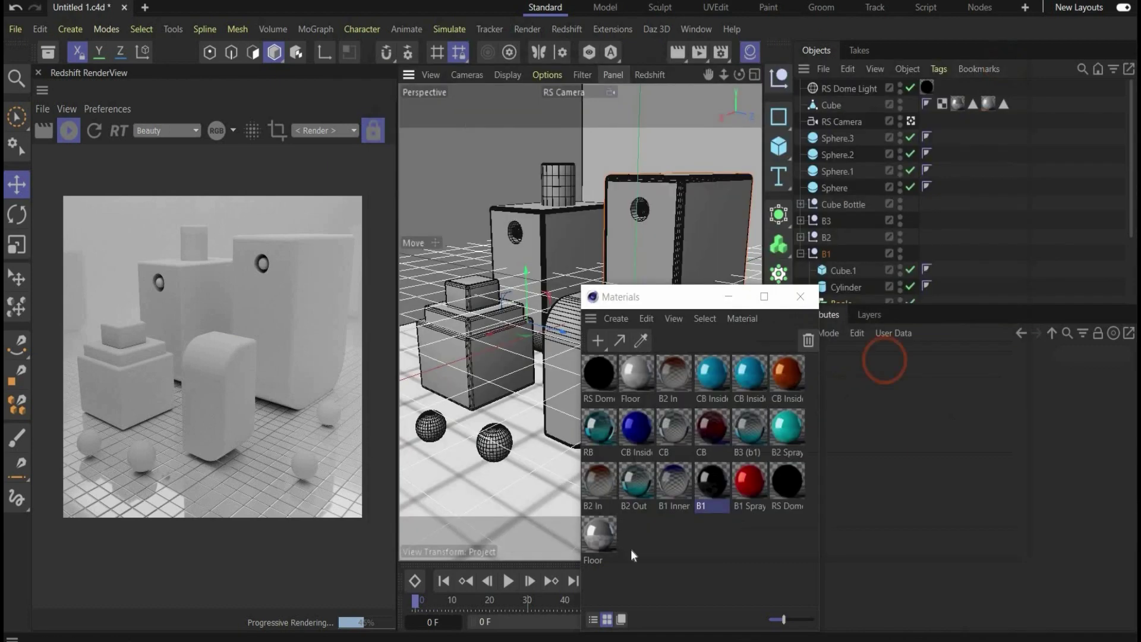
click(633, 555)
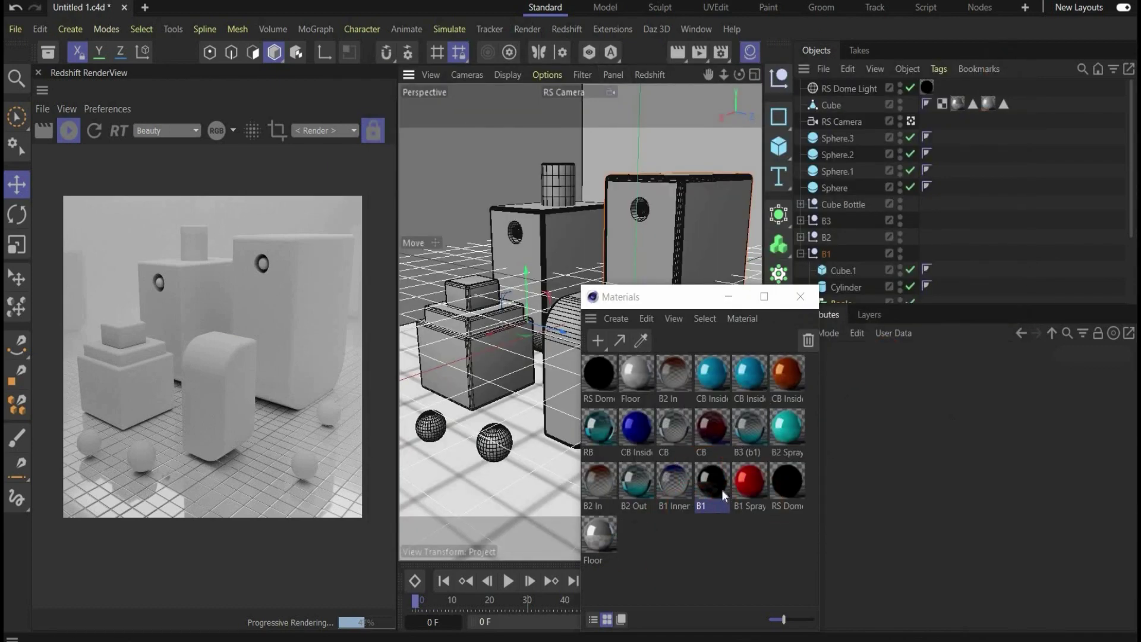
drag(724, 495, 715, 256)
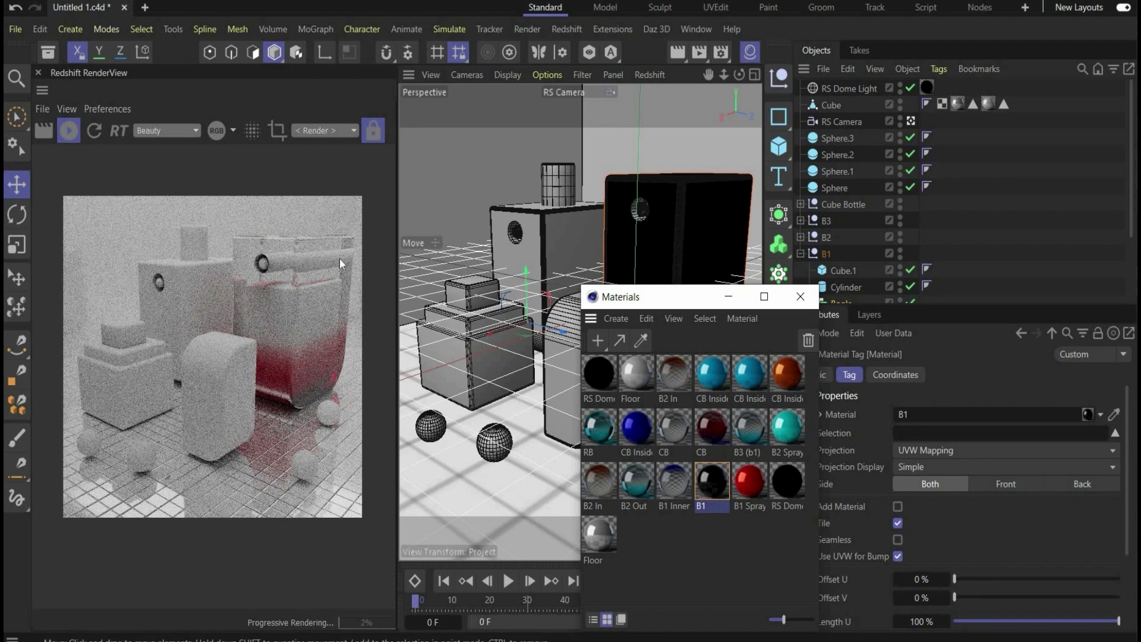
Review the RS Ramp in the B2 Out material and apply B2 Out to the body of the bottle with the cylindrical cap.
double_click(645, 491)
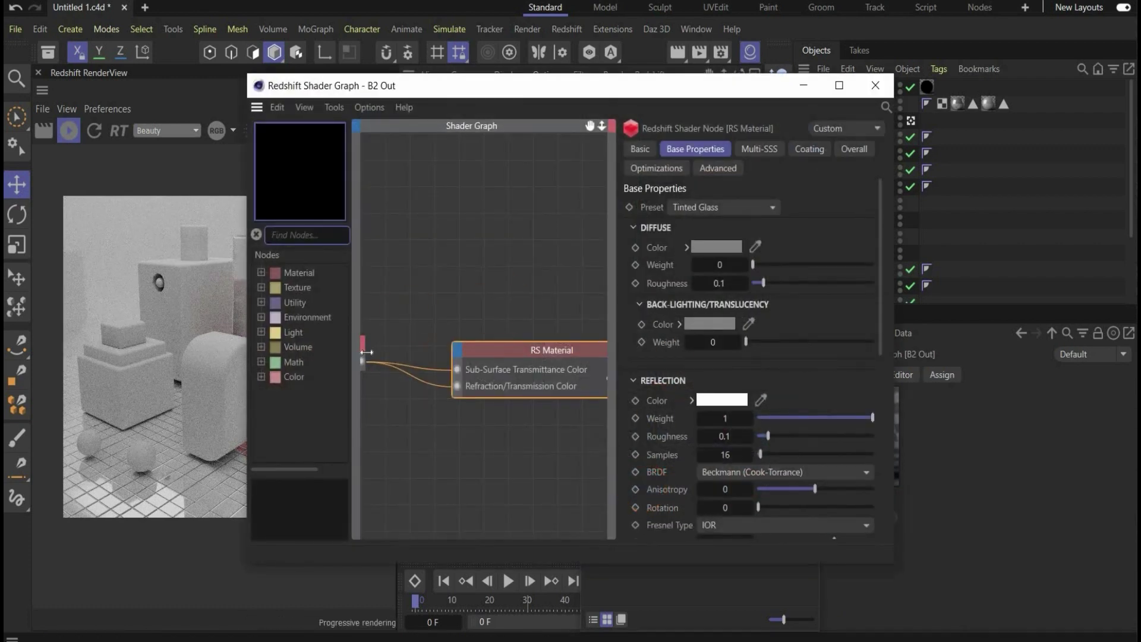
click(365, 343)
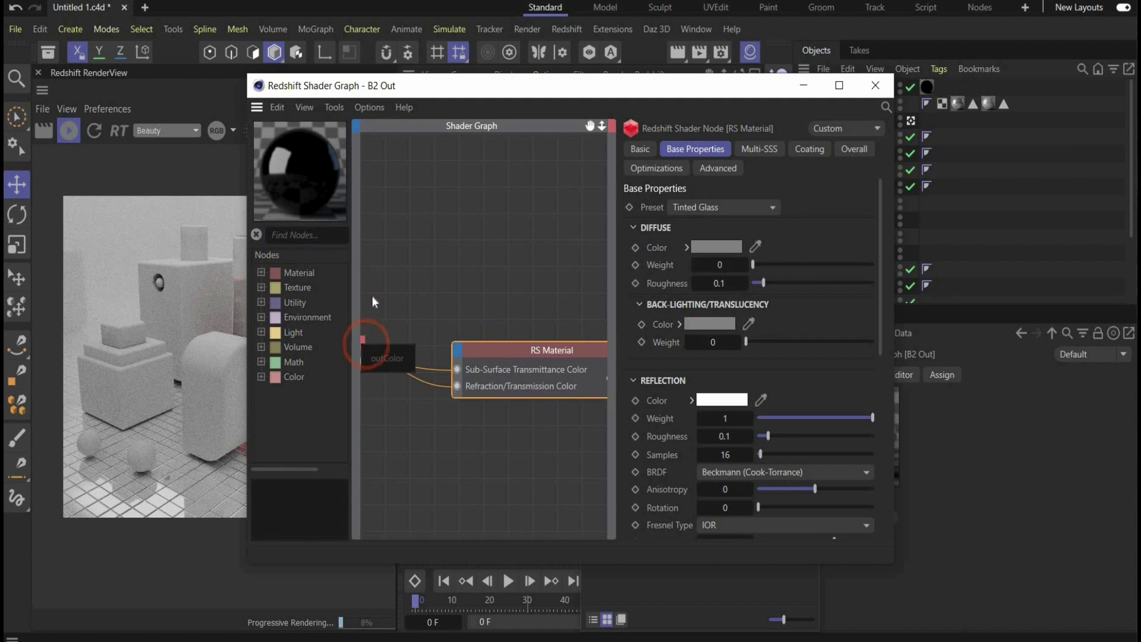
click(372, 296)
click(364, 347)
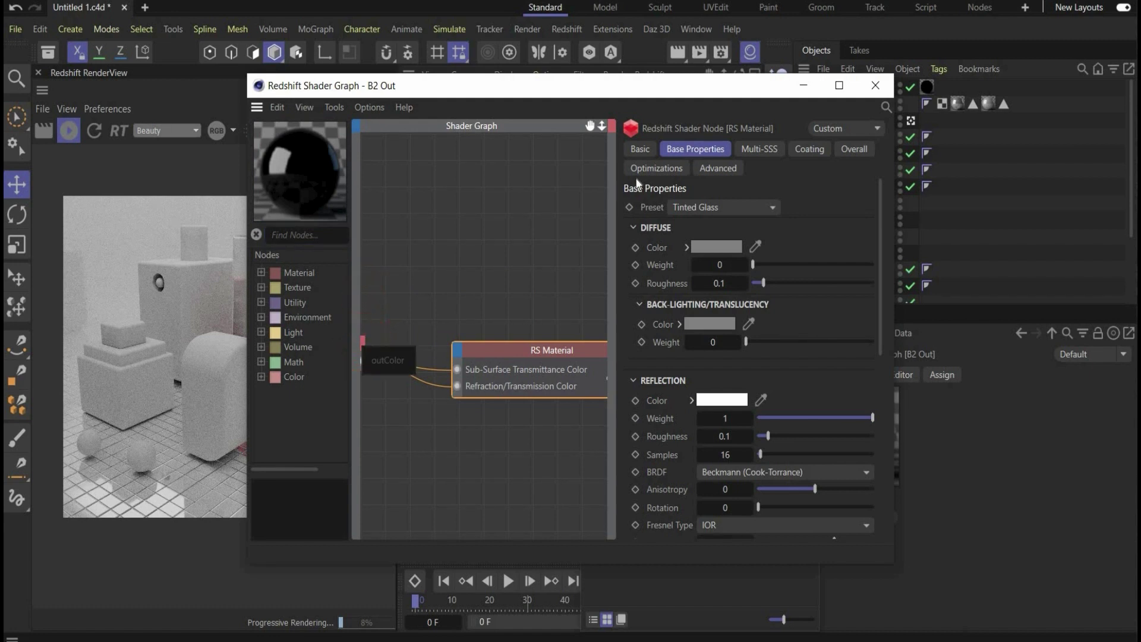
click(558, 250)
scroll(546, 246, down, 4)
click(438, 288)
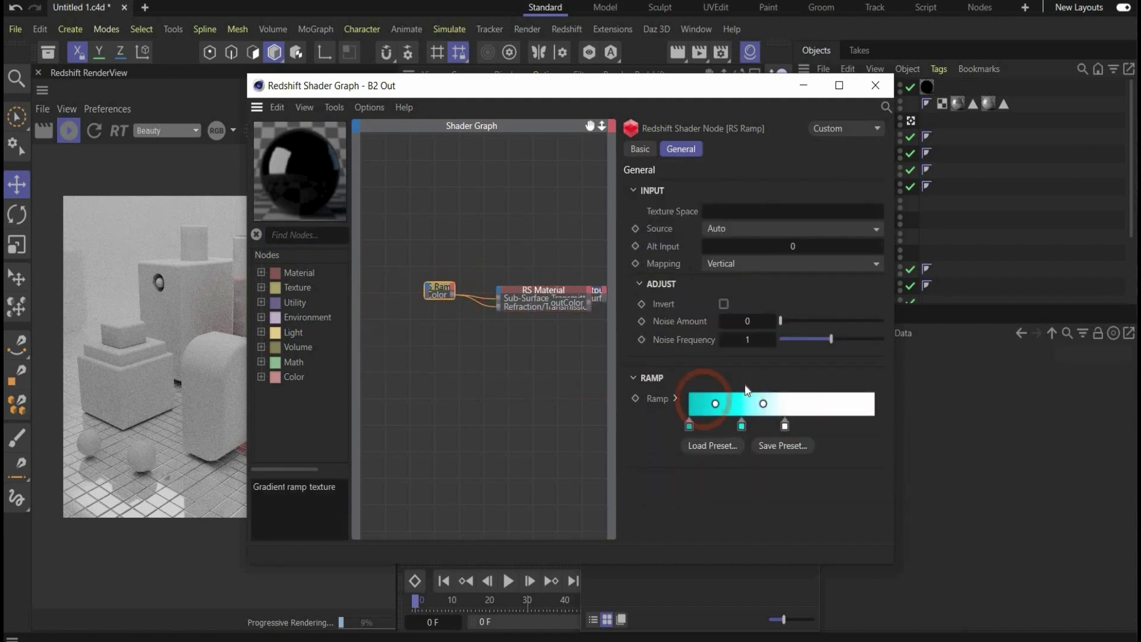
click(877, 85)
drag(597, 354, 556, 244)
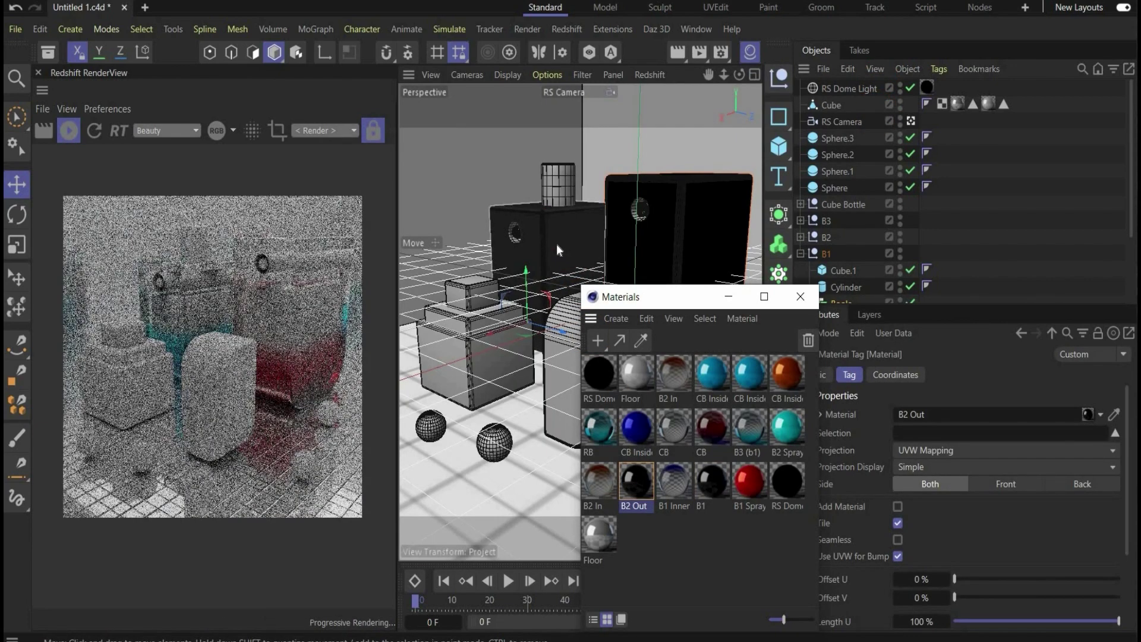
Review the white-to-blue RS Ramp in the B1 Inner material and apply it to Cube.1 inside the B1 group.
click(678, 486)
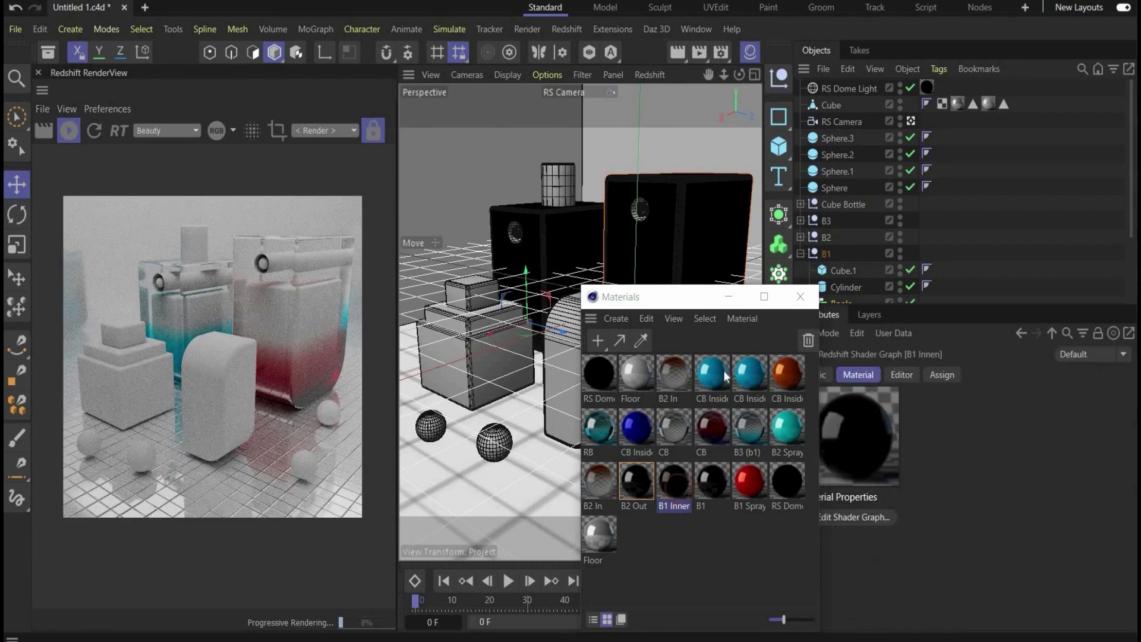
double_click(678, 487)
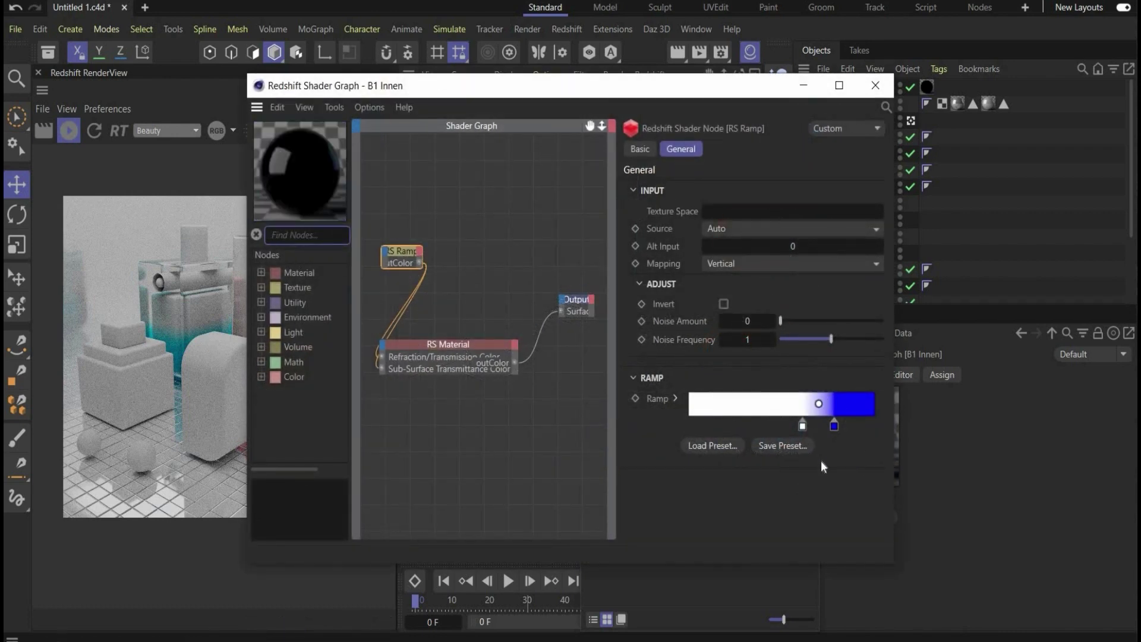
click(876, 95)
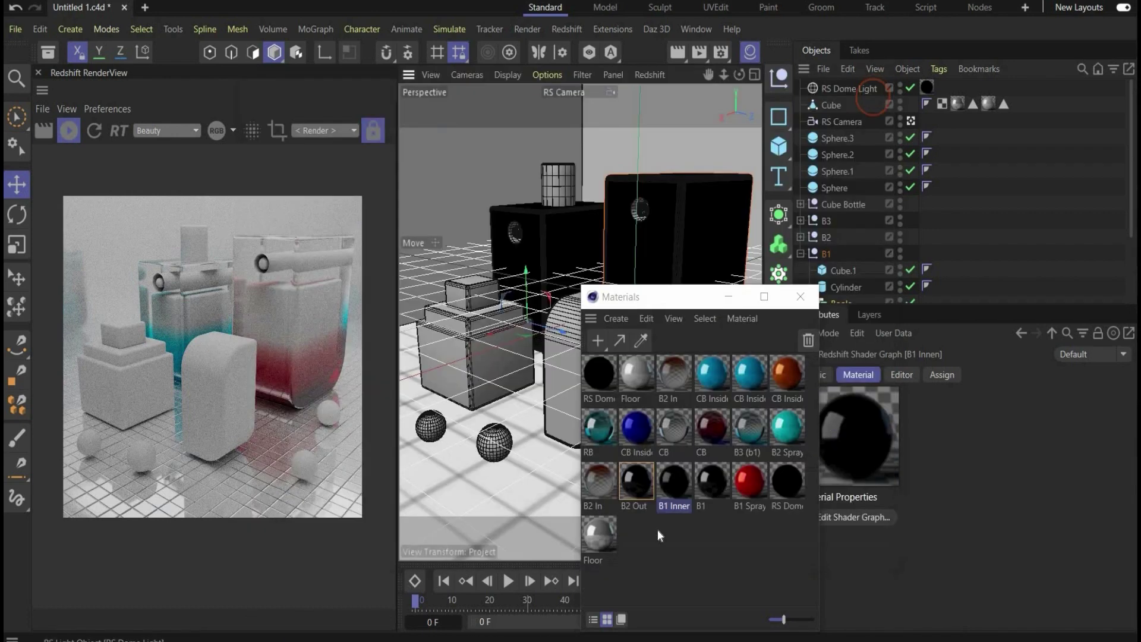
drag(814, 385, 863, 271)
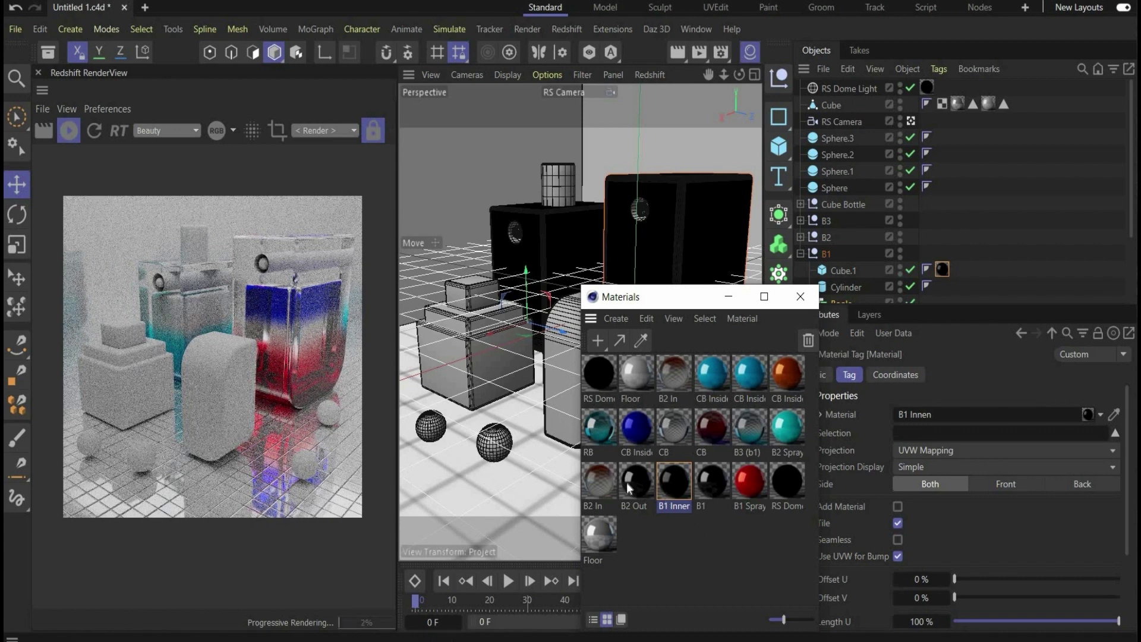
Expand the B2 group, review the white-to-orange RS Ramp in the B2 In material, and apply B2 In to Cube.1.
click(801, 237)
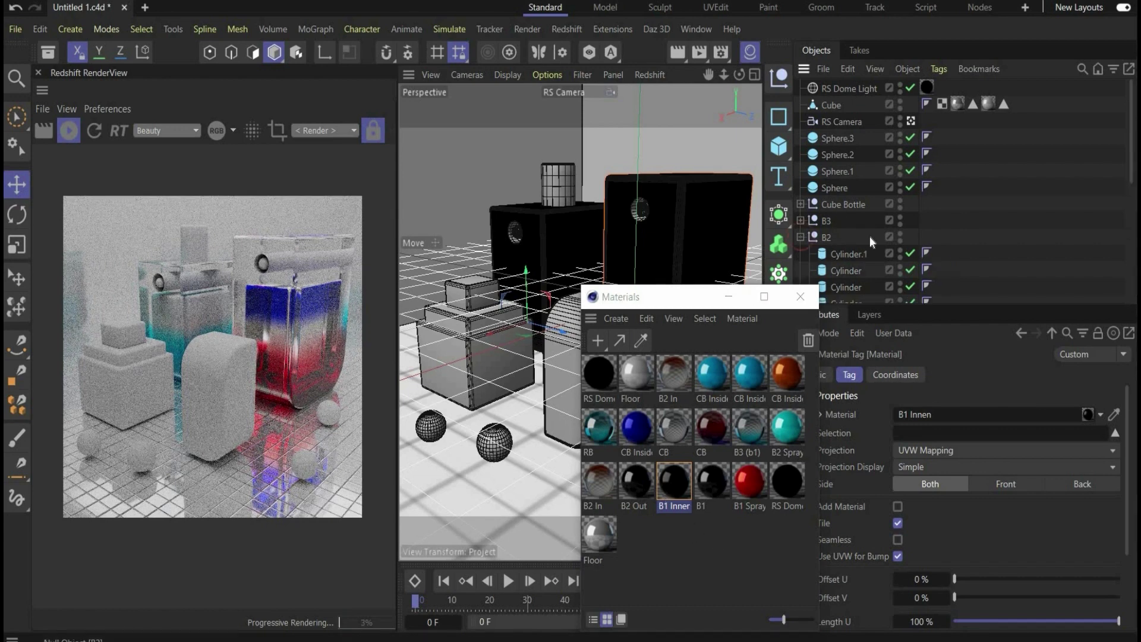
scroll(869, 237, down, 2)
double_click(604, 481)
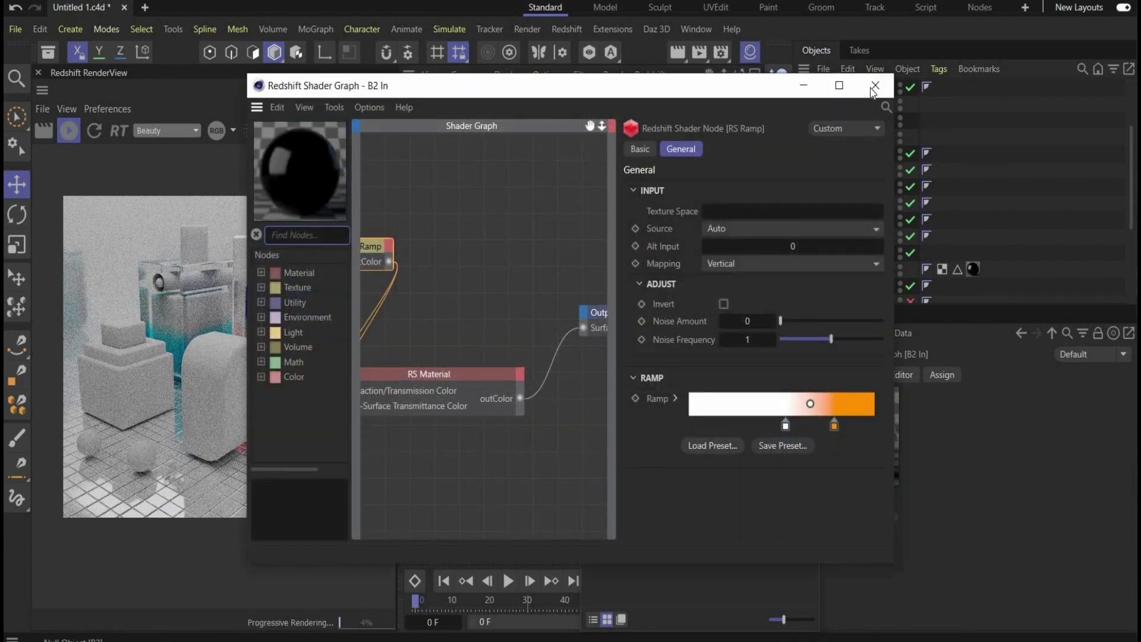
click(874, 86)
drag(598, 487, 848, 221)
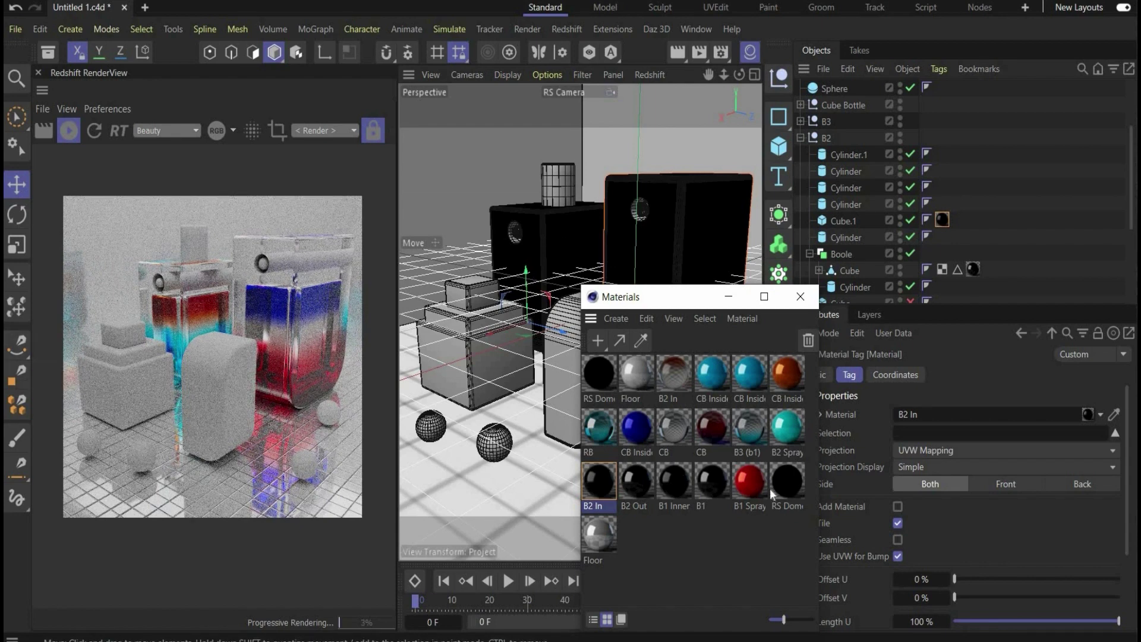
Apply the red B1 Spray material to the tallest bottle's nozzle cylinder and the turquoise B2 Spray material to the B2 bottle's nozzle and cap.
double_click(747, 485)
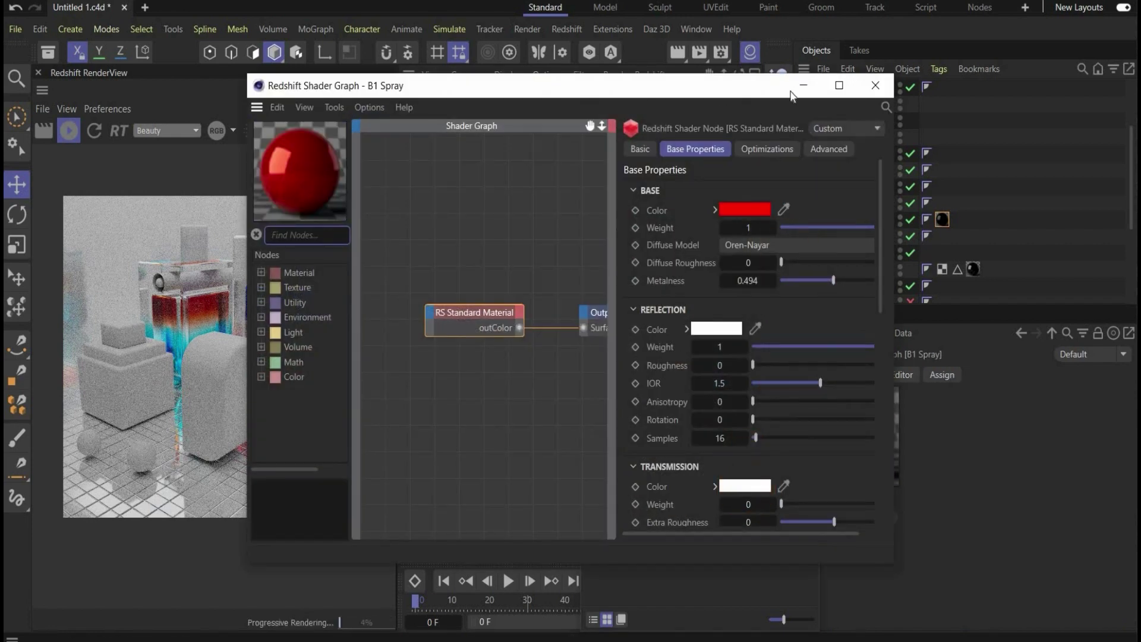
drag(724, 89, 843, 83)
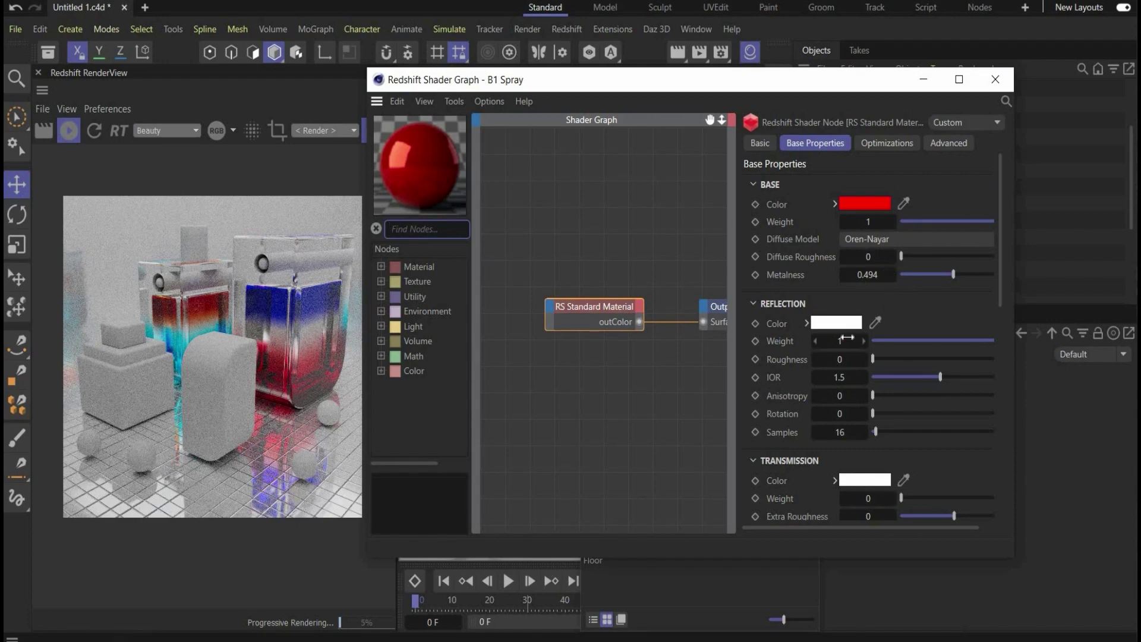
click(633, 599)
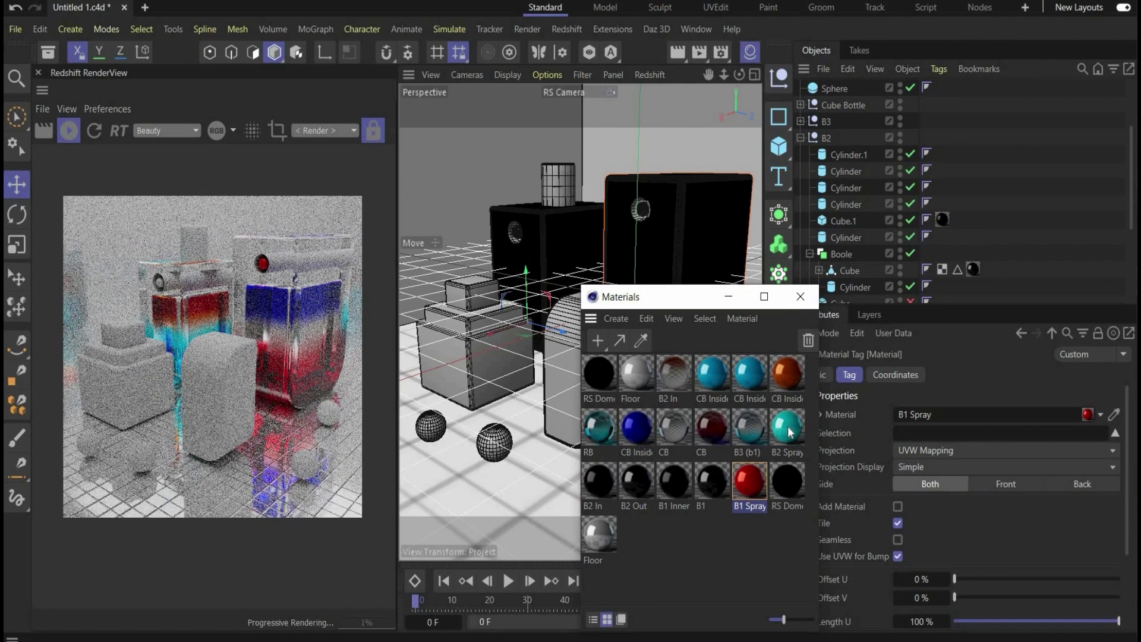
double_click(787, 429)
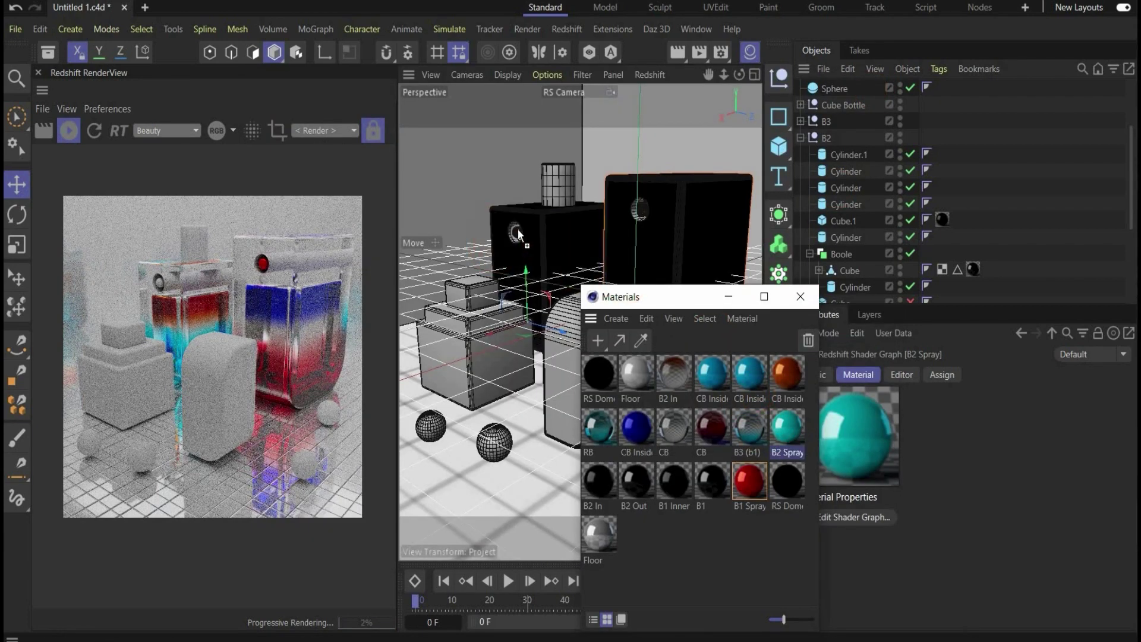
drag(518, 229, 517, 232)
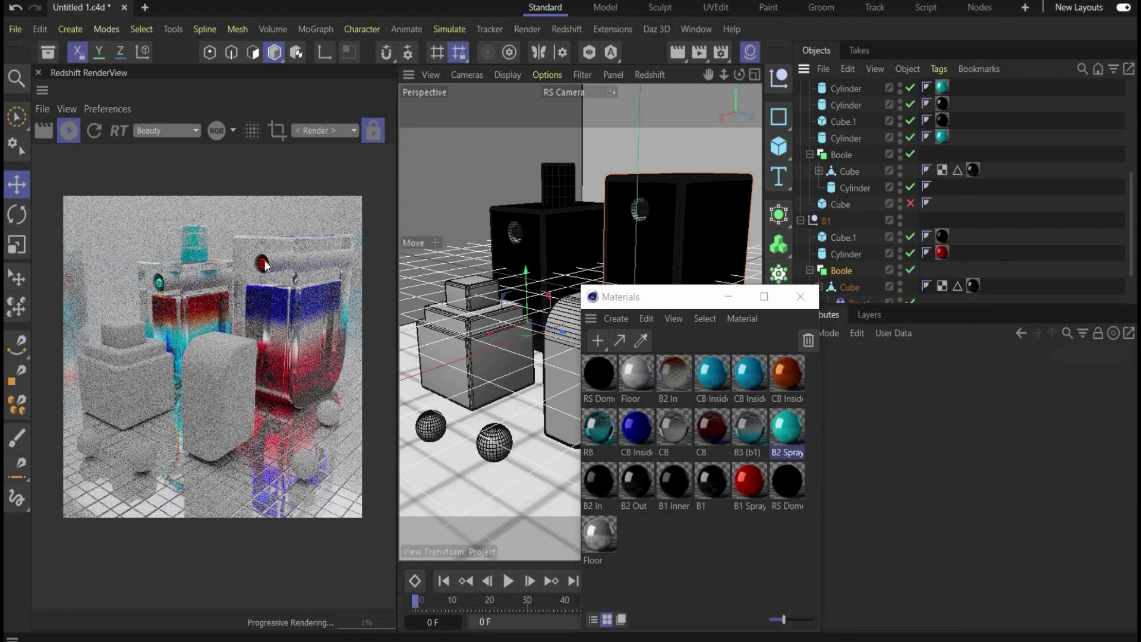
Apply the B2 Out material to the Boole in B2 and the B1 material to the Boole in B1.
click(633, 487)
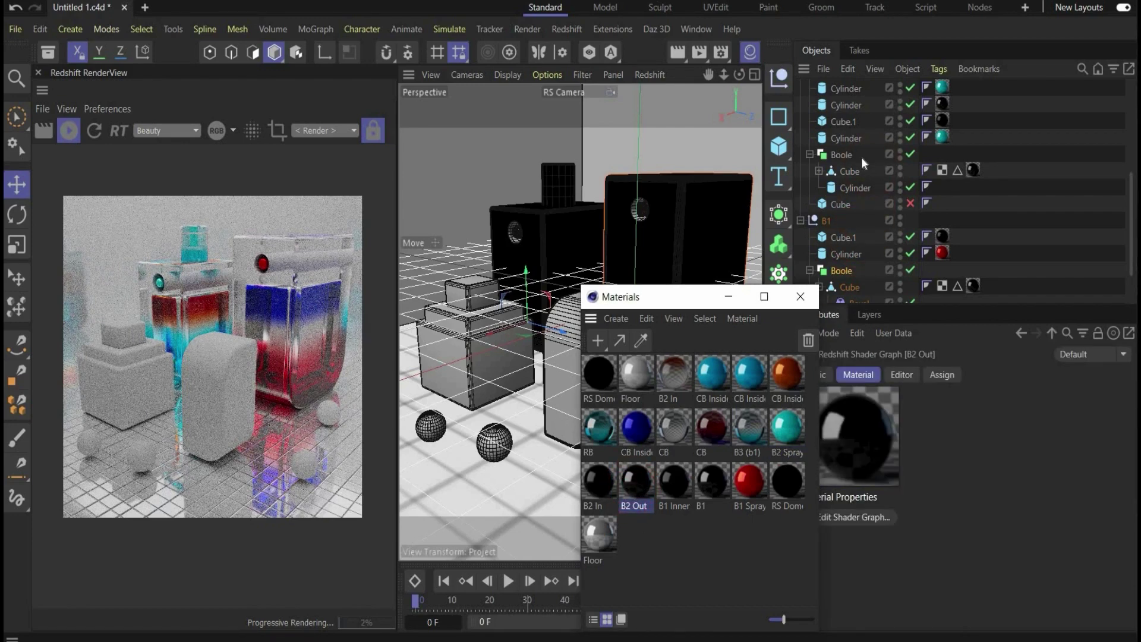
drag(861, 157, 861, 156)
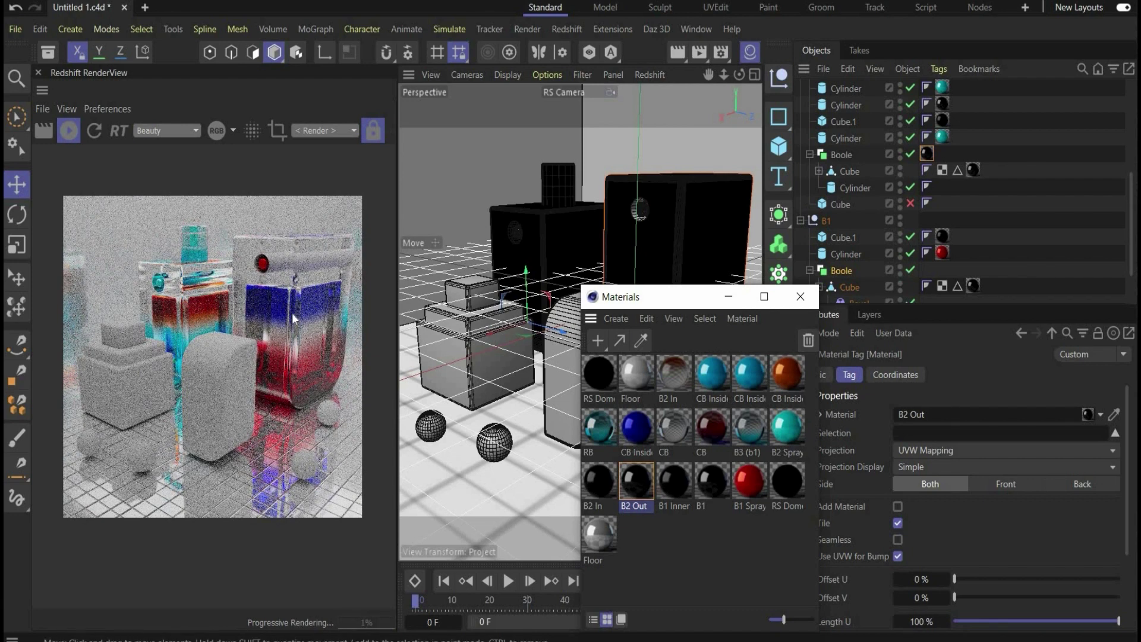
click(708, 482)
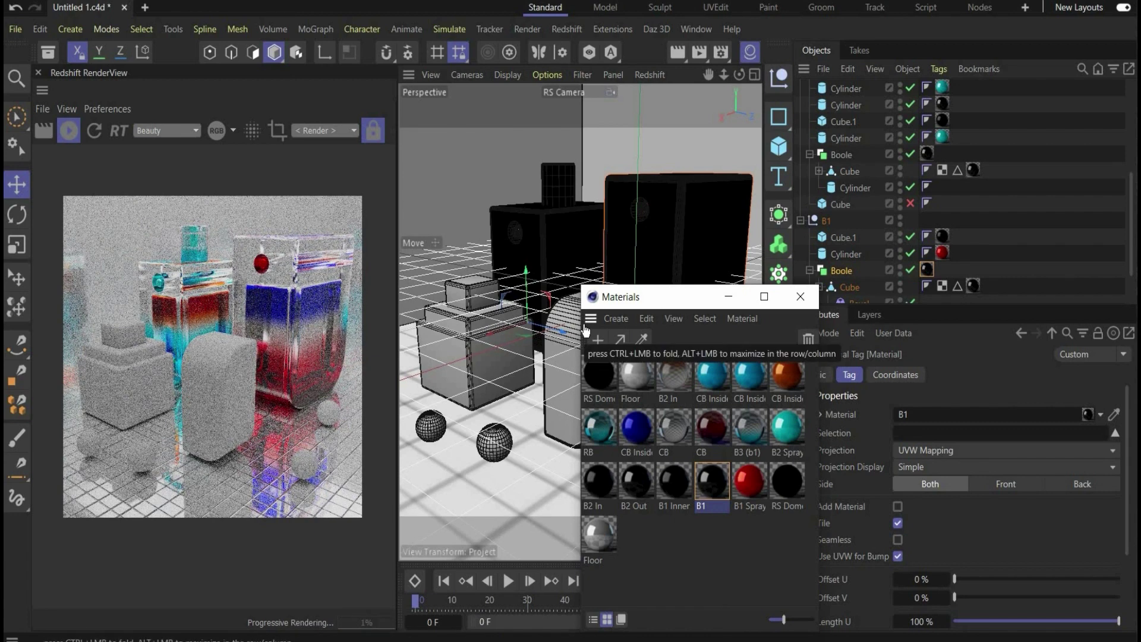
Review the blue-red-white RS Ramp in the CB material and apply CB to Cube.2 through Cube.5 in the Cube Bottle group.
double_click(707, 428)
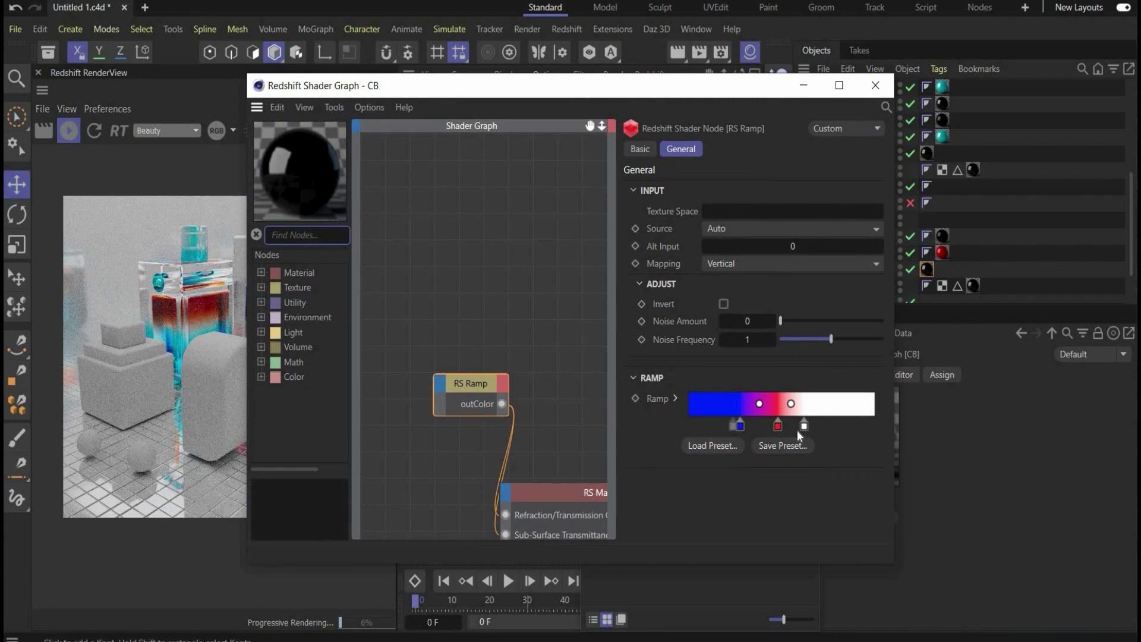
click(876, 87)
click(809, 154)
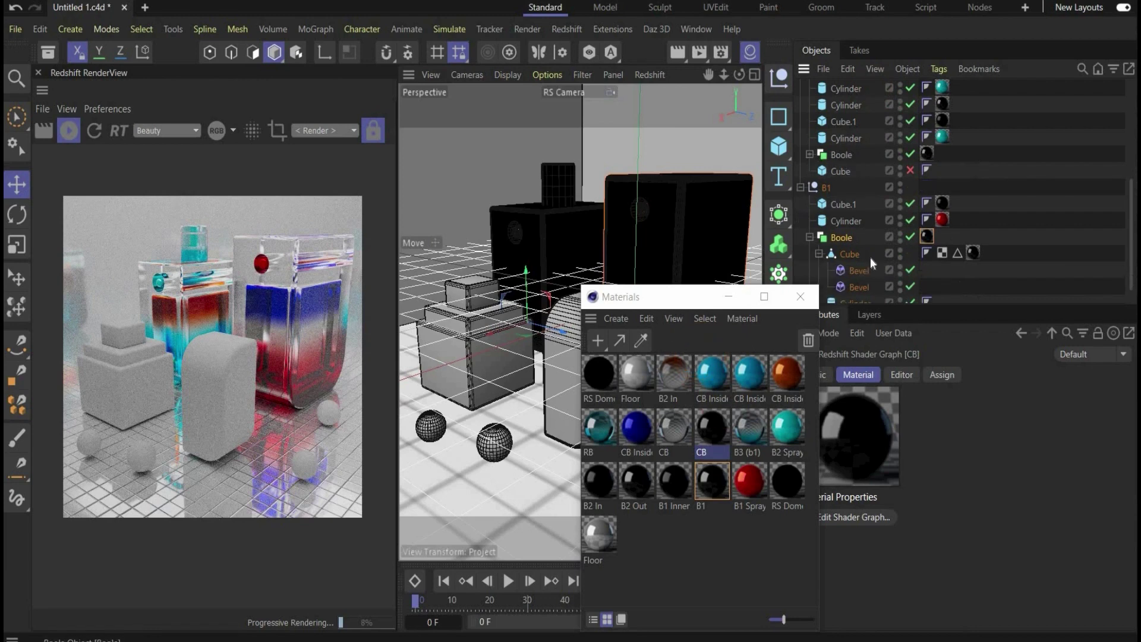
scroll(866, 245, up, 5)
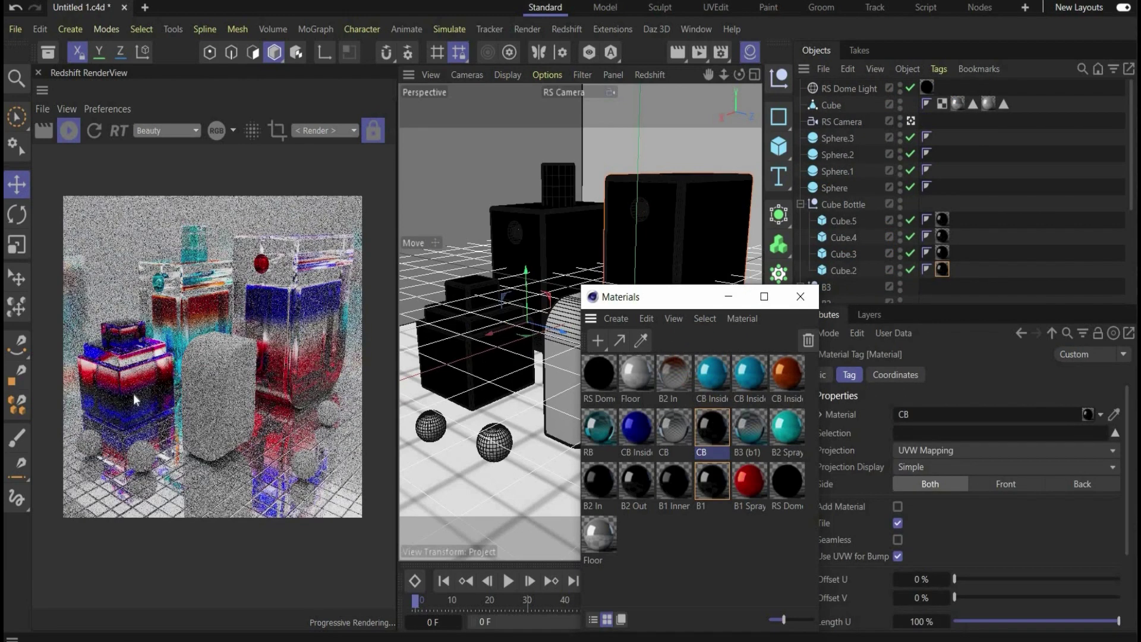
Replace the cube bottle's cap materials, using the clear CB material with the white ramp on Cube.4 and blue CB Inside on Cube.5.
click(845, 237)
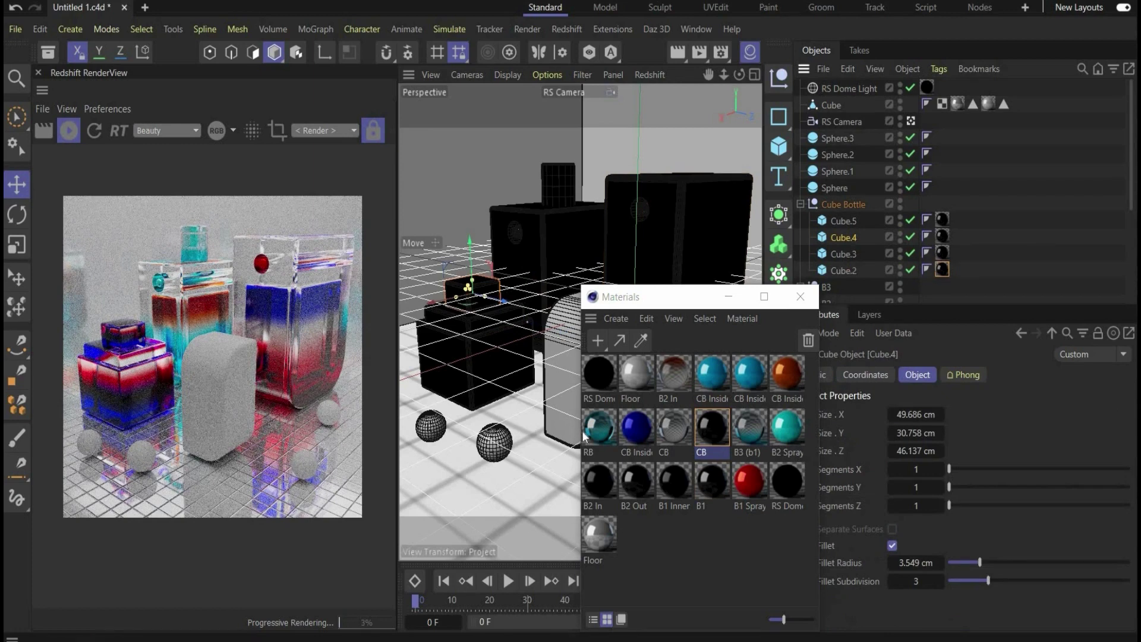
double_click(668, 429)
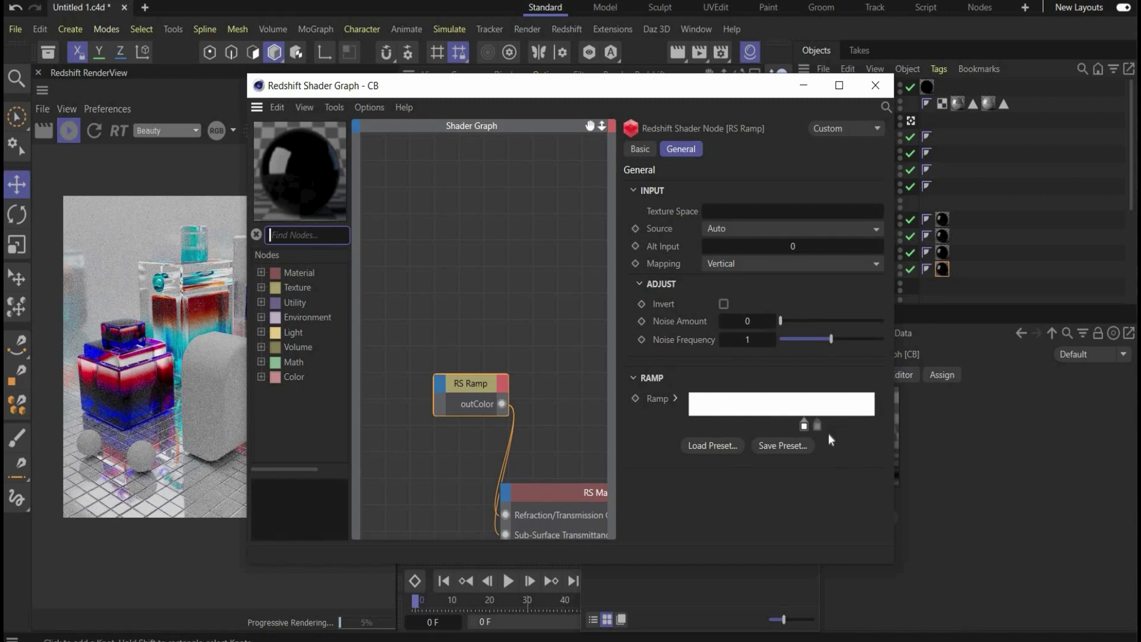
click(875, 85)
drag(667, 482, 946, 236)
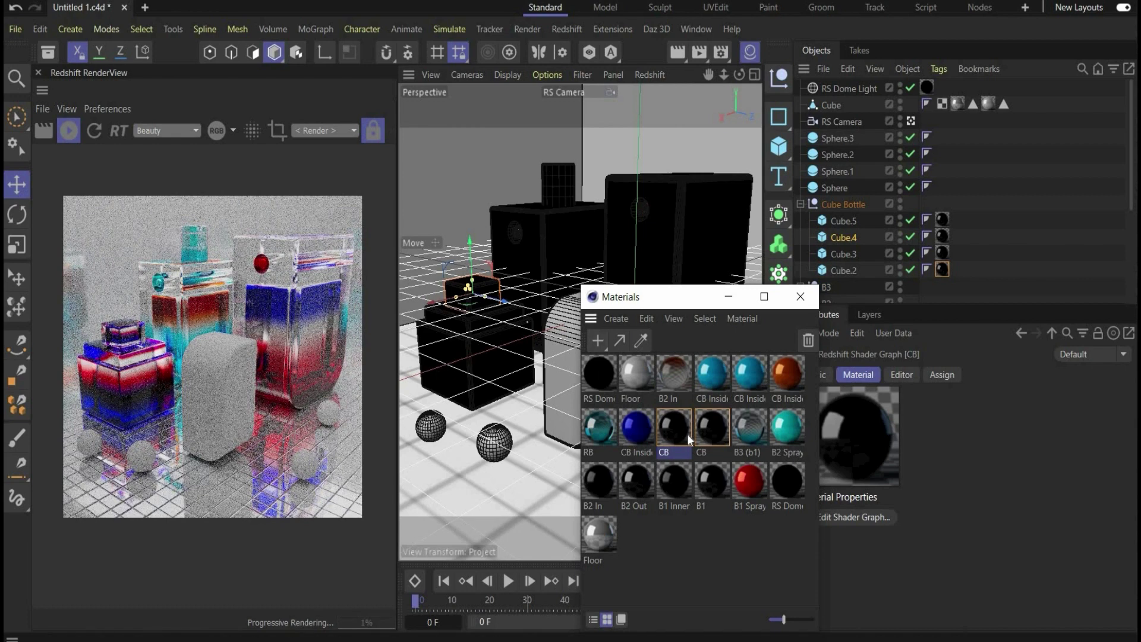
click(644, 430)
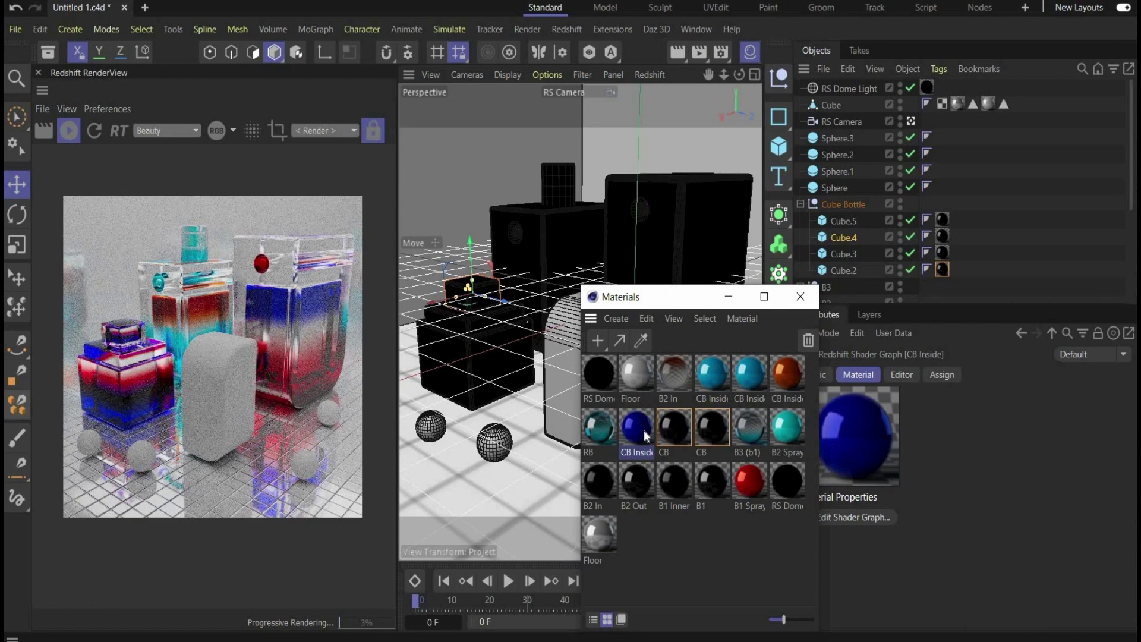
drag(644, 430, 944, 217)
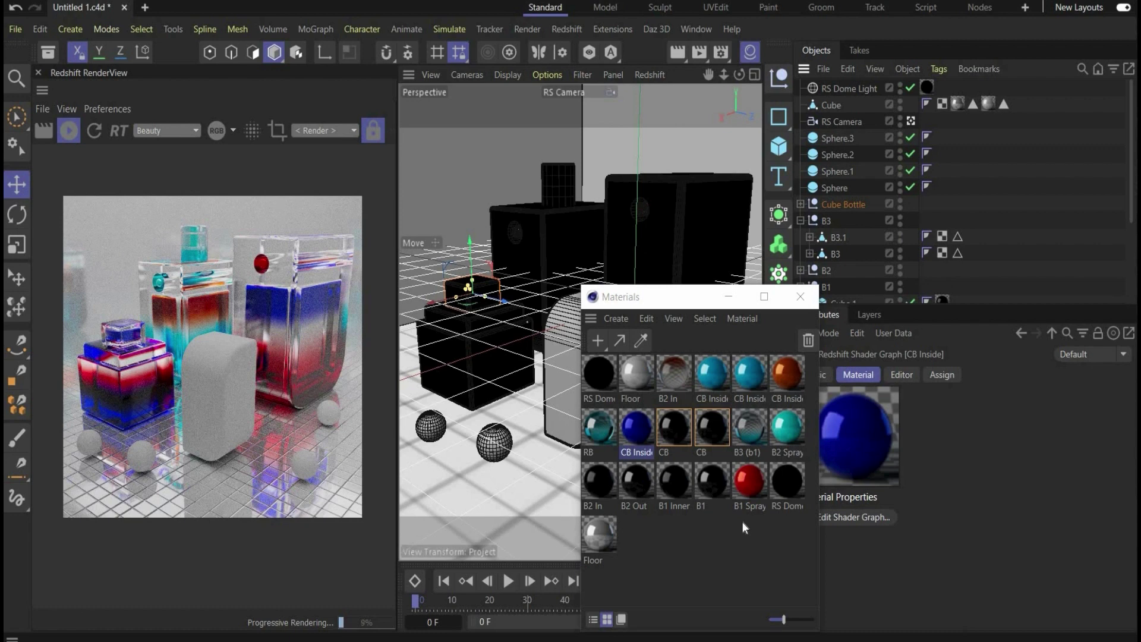
Apply the B3 (b1) material to the B3 mesh and the B2 In material to the B3.1 mesh in the B3 group.
click(747, 440)
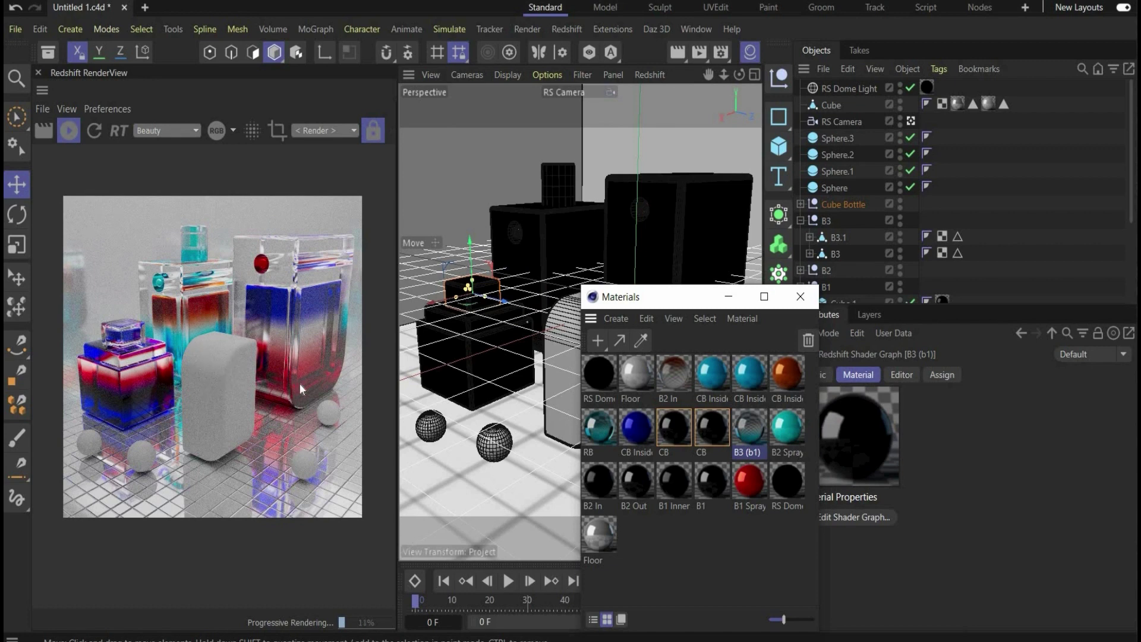
drag(750, 431, 754, 414)
drag(863, 255, 863, 255)
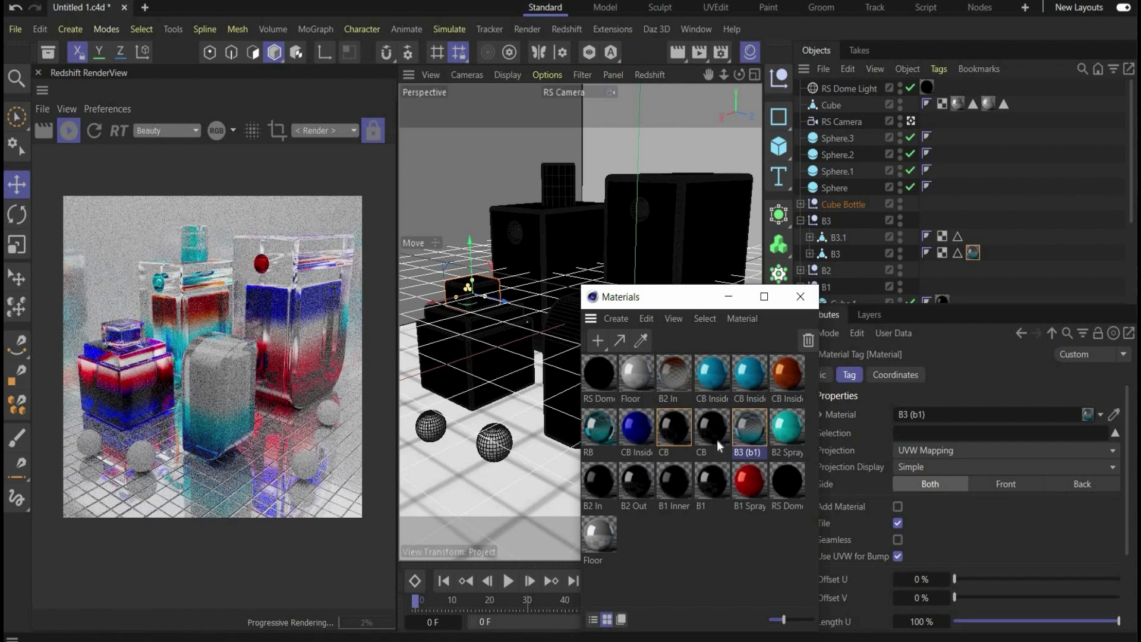
drag(716, 440, 851, 238)
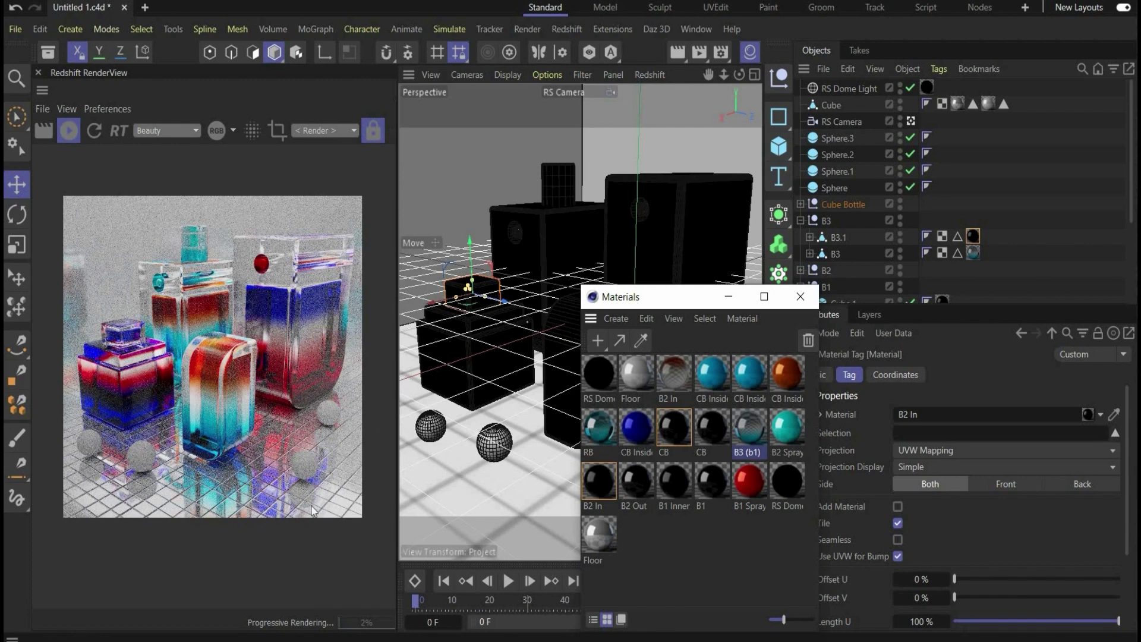
Apply the B1 material to Sphere and Sphere.2 and the B2 Out material to Sphere.1 and Sphere.3.
click(712, 484)
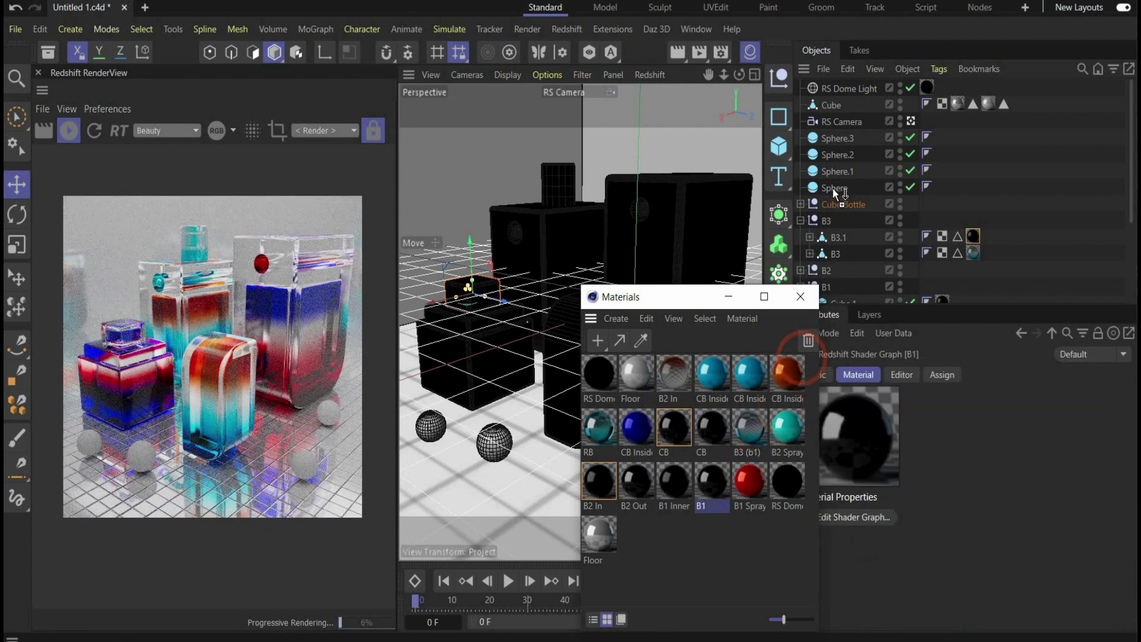
drag(832, 187, 833, 184)
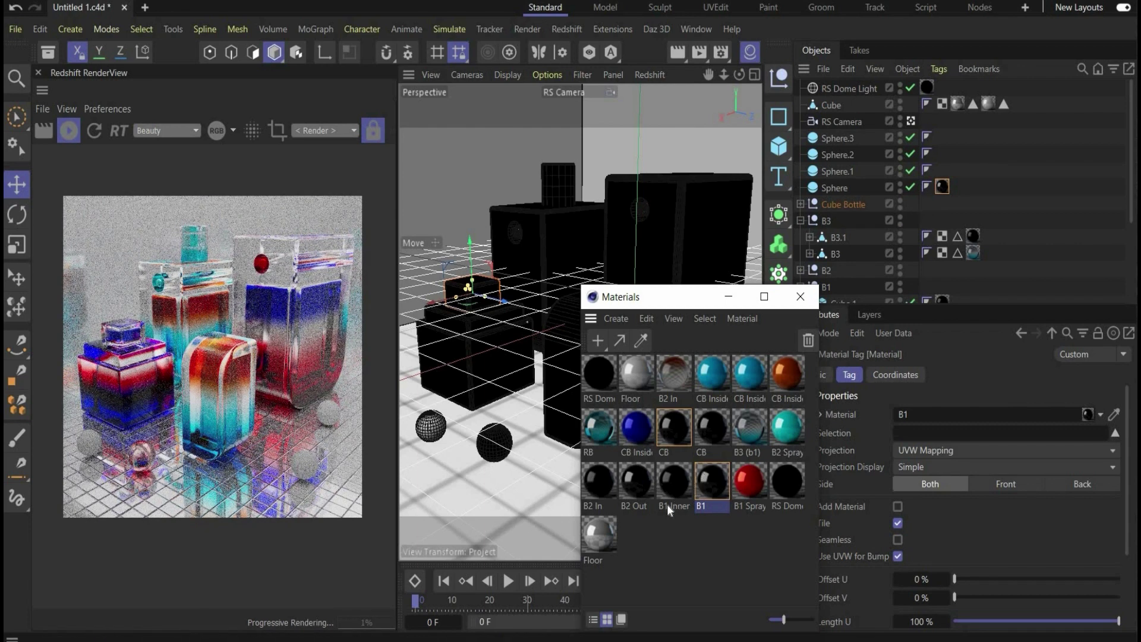
drag(635, 487, 844, 172)
drag(707, 488, 833, 156)
drag(635, 487, 838, 139)
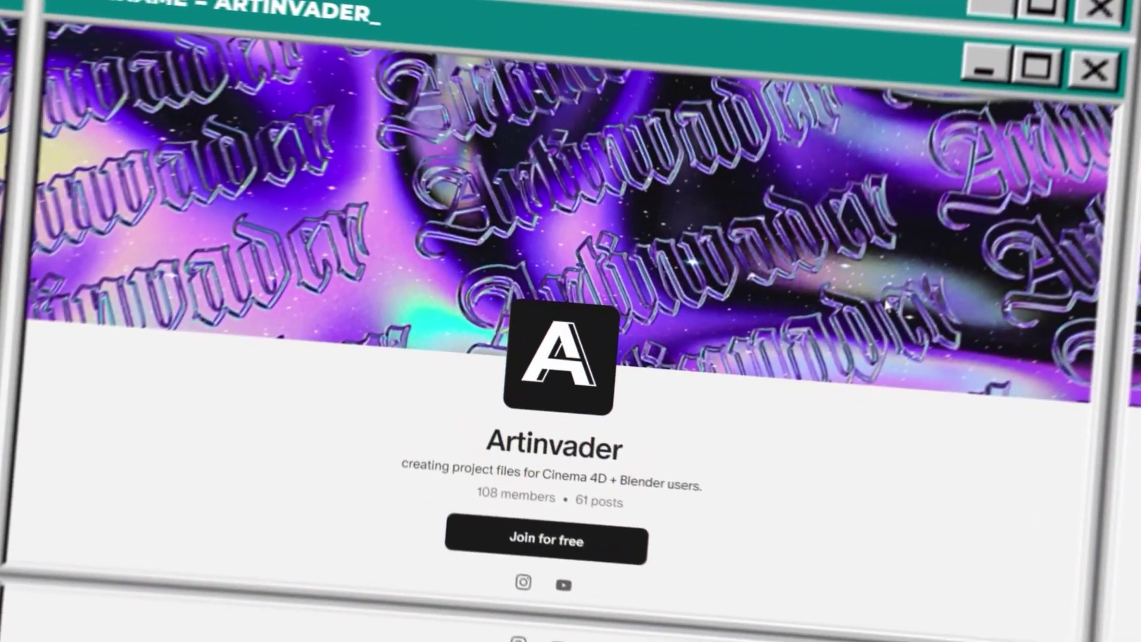
scroll(903, 287, down, 3)
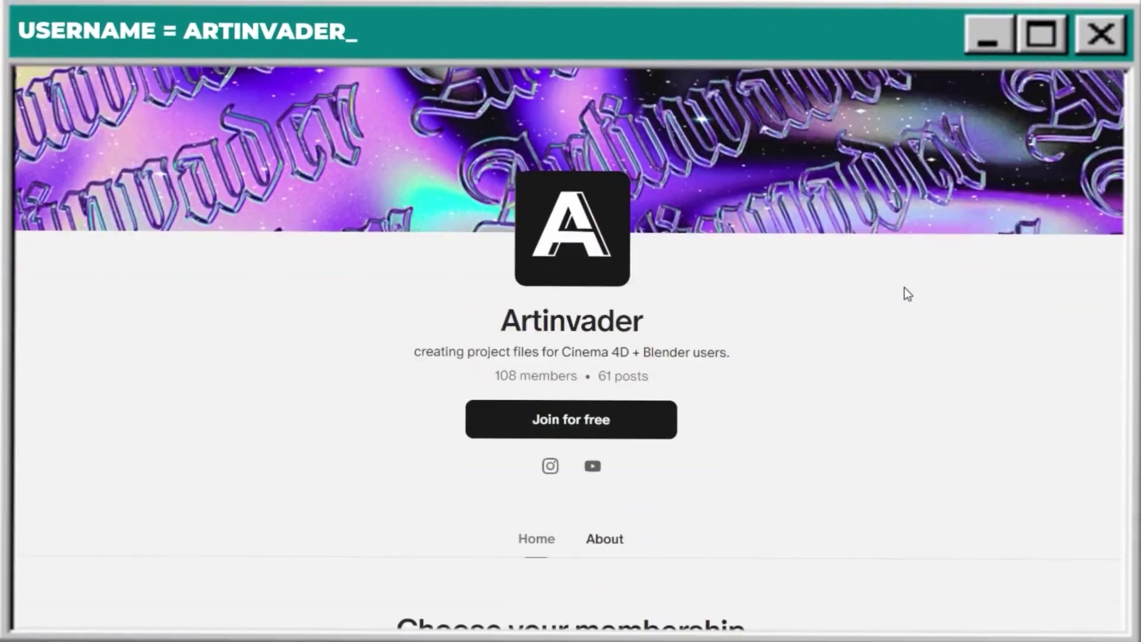
scroll(903, 286, down, 8)
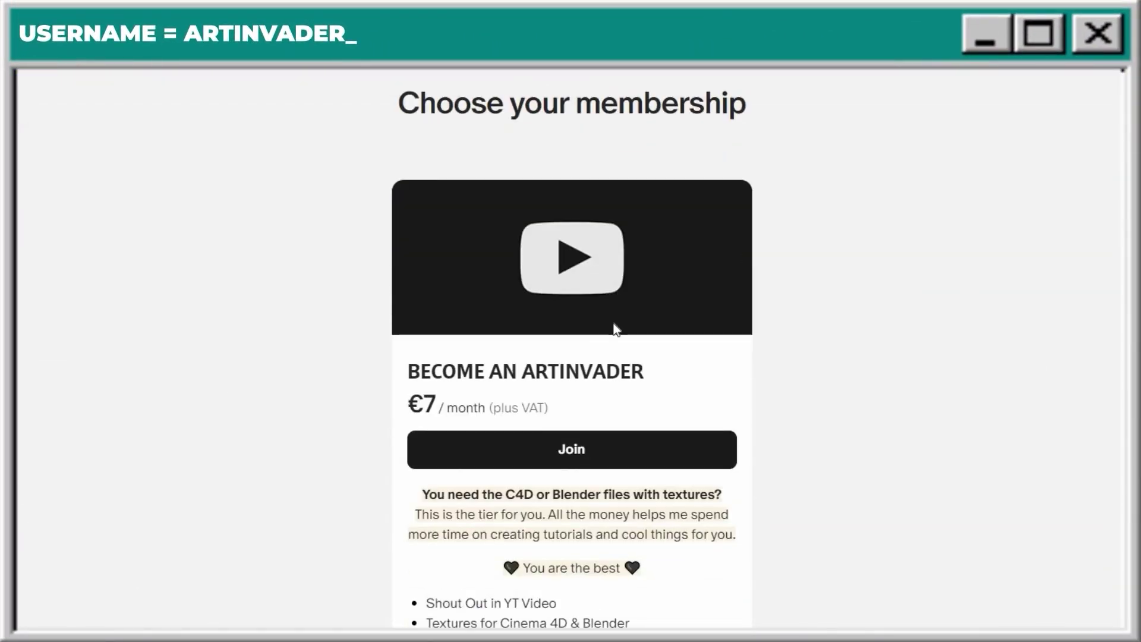
scroll(613, 327, down, 15)
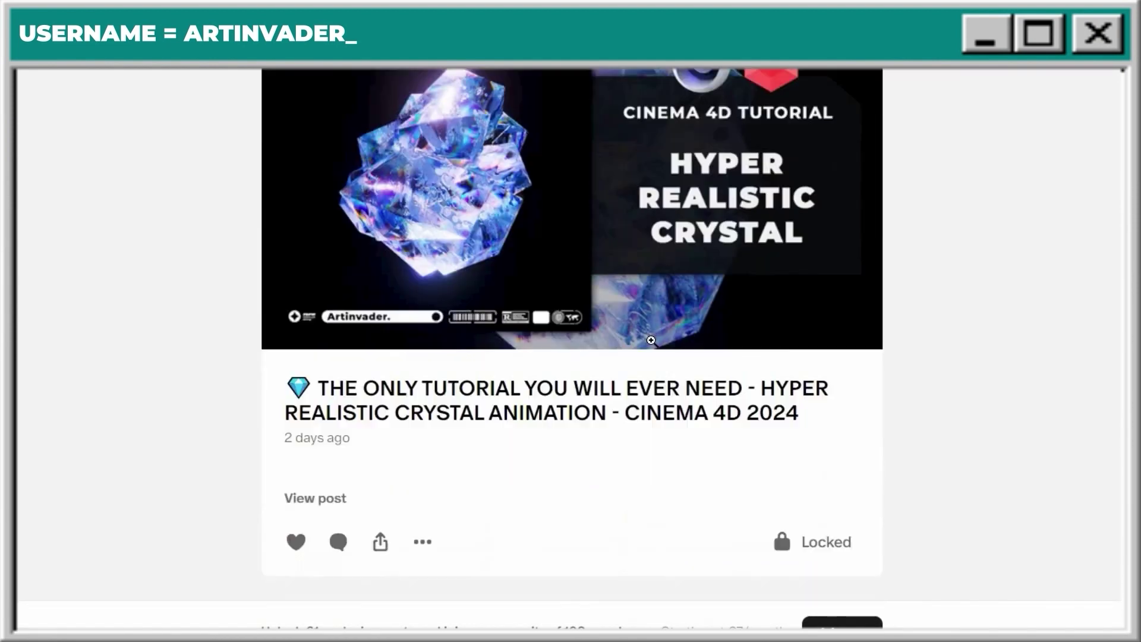
scroll(650, 340, down, 20)
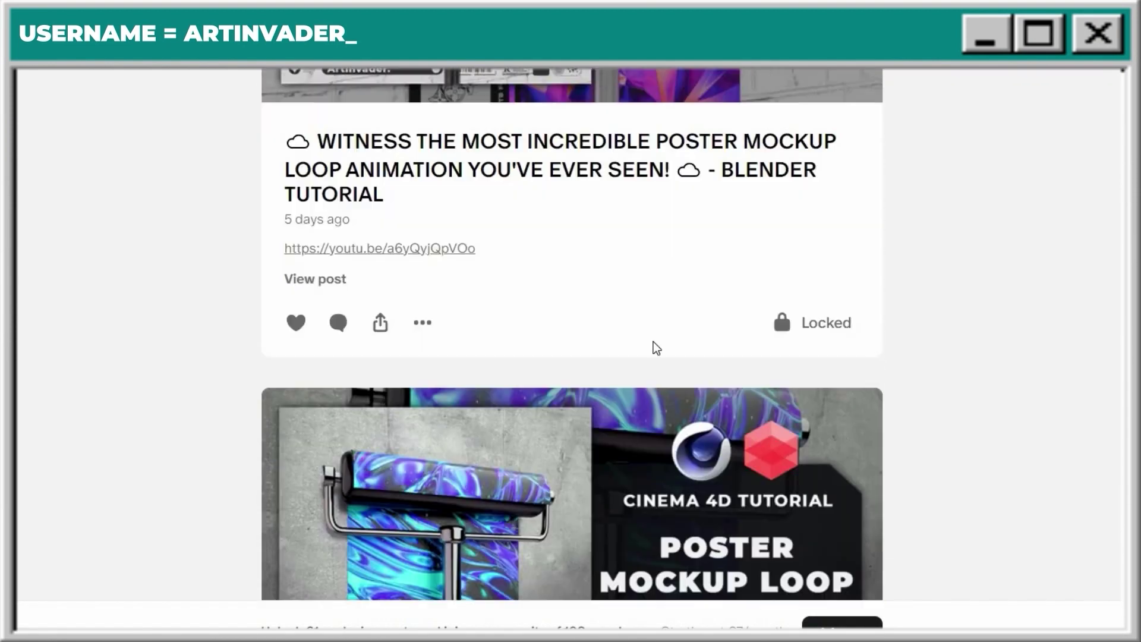
scroll(654, 342, down, 13)
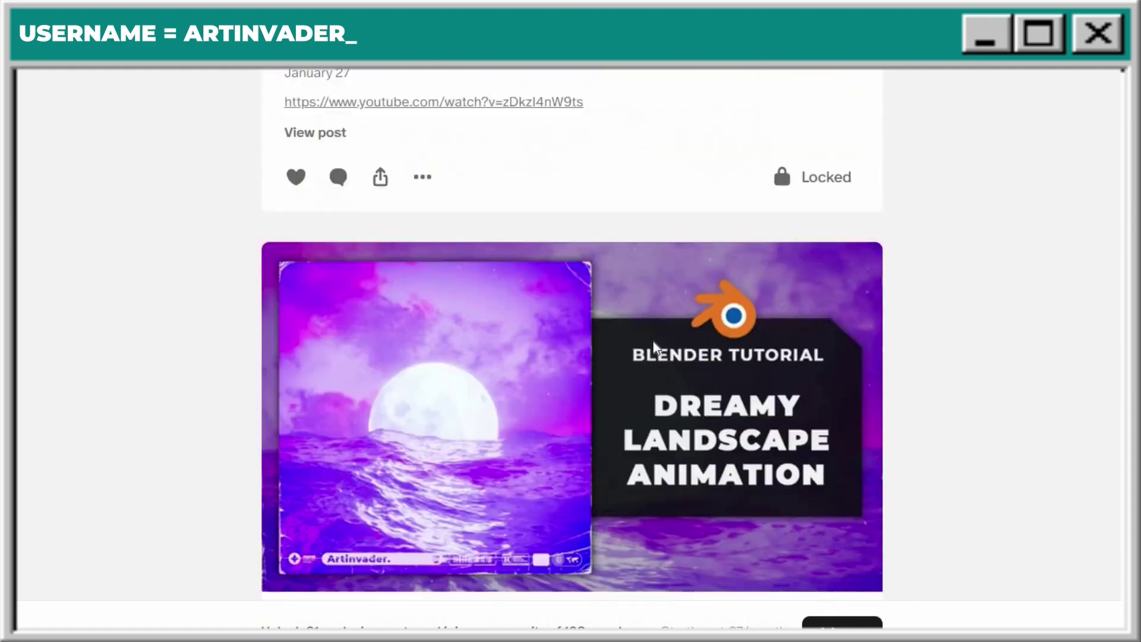
scroll(653, 348, down, 20)
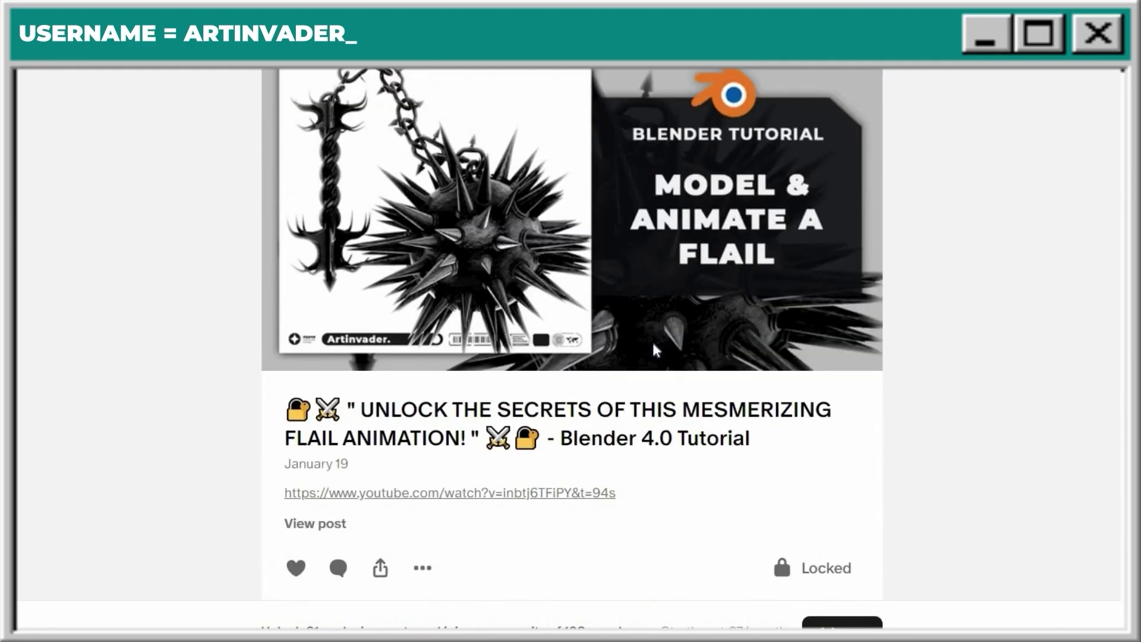